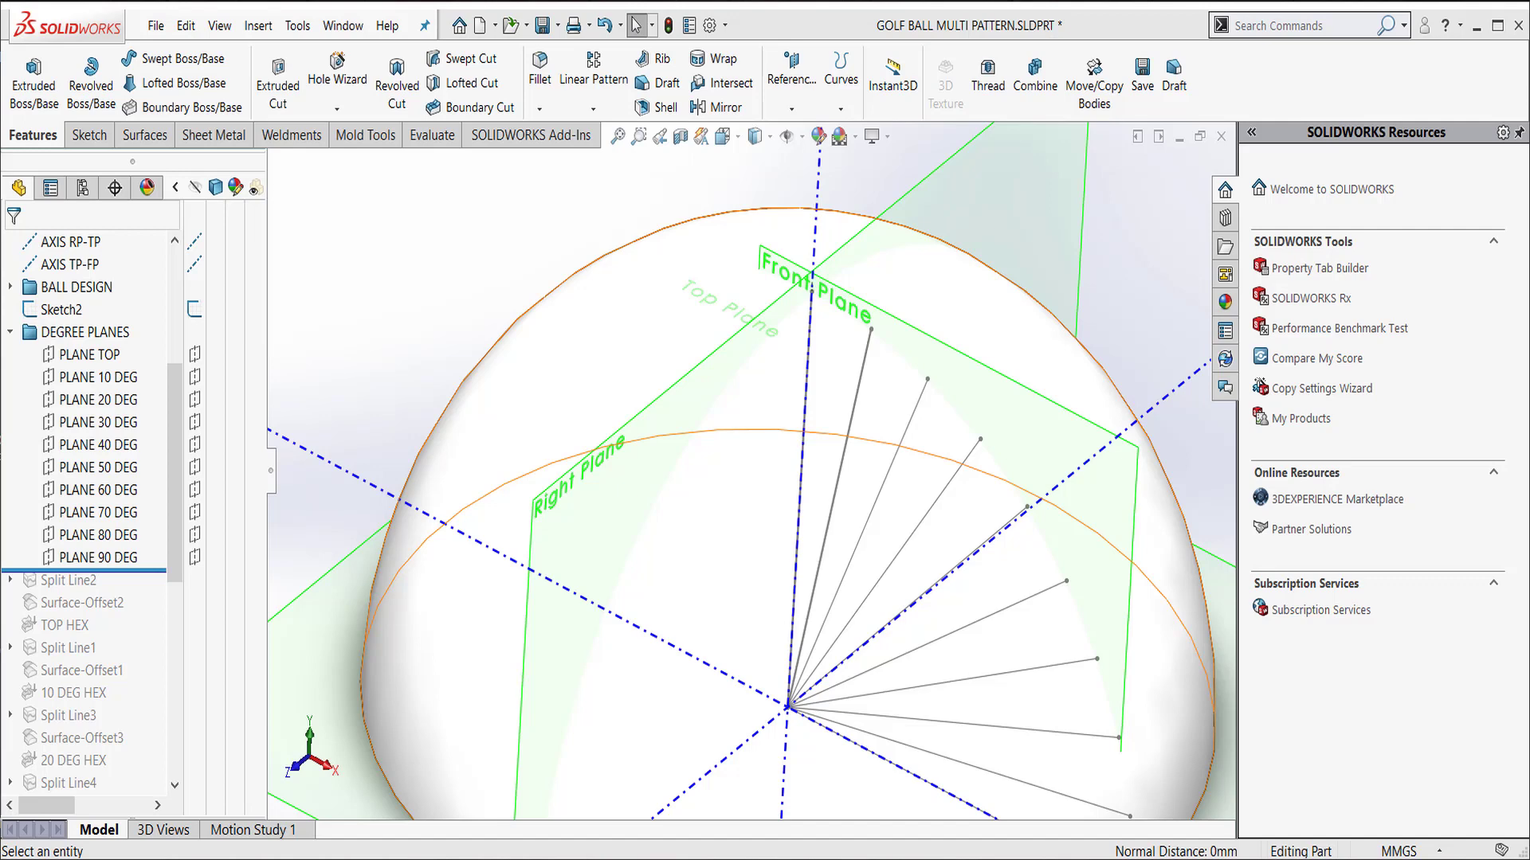
- Zoom out and roll the part to the end of the tree to show the full hexagon-dimpled ball
{"action": "key", "text": "z"}
{"action": "key", "text": "z"}
{"action": "key", "text": "z"}
{"action": "key", "text": "z"}
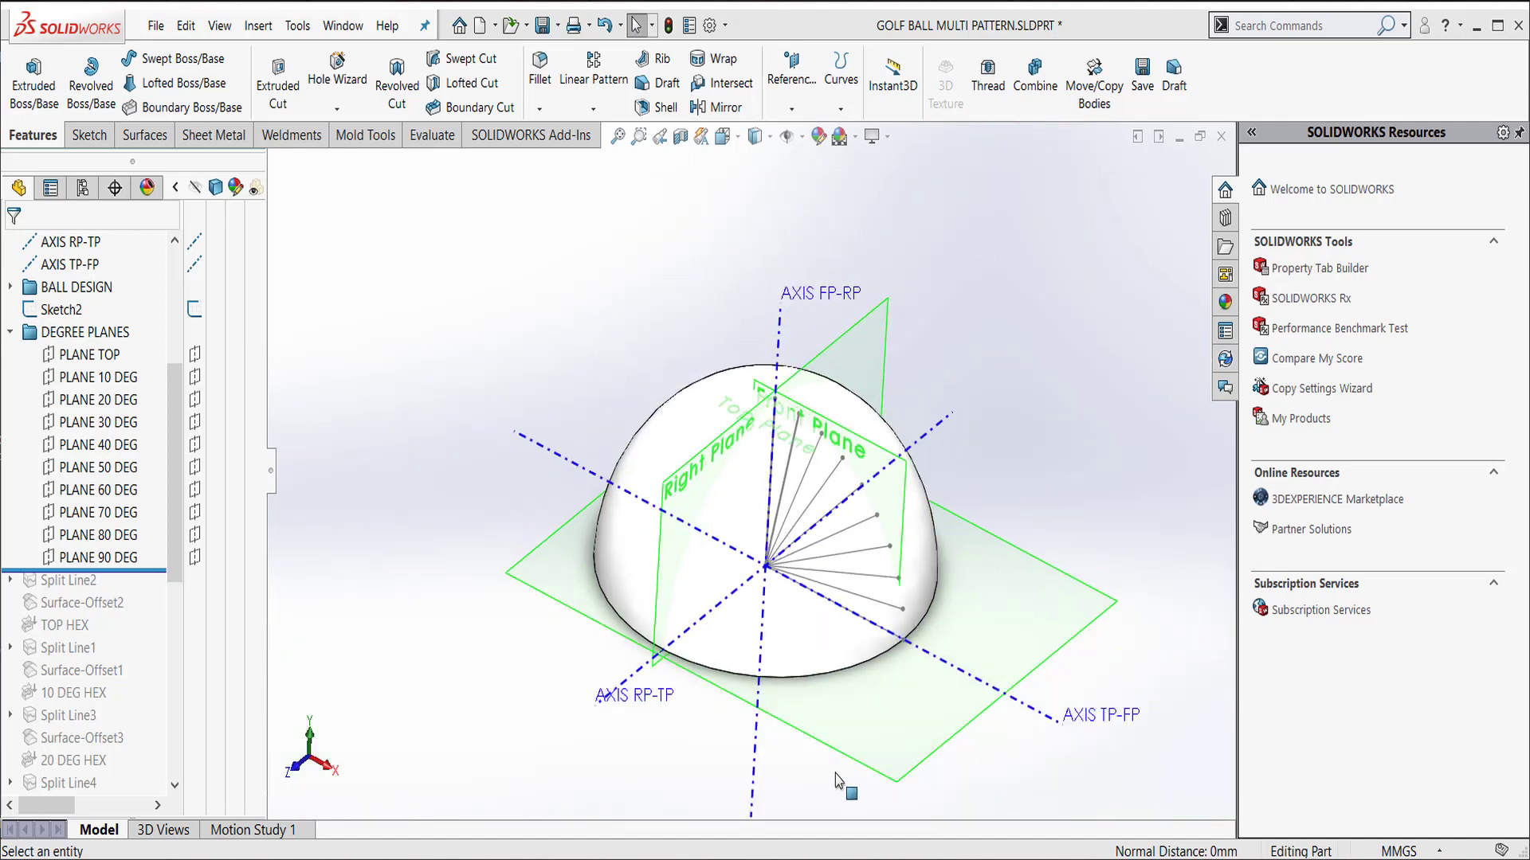
{"action": "left_click_drag", "start_coordinate": [157, 571], "coordinate": [126, 803]}
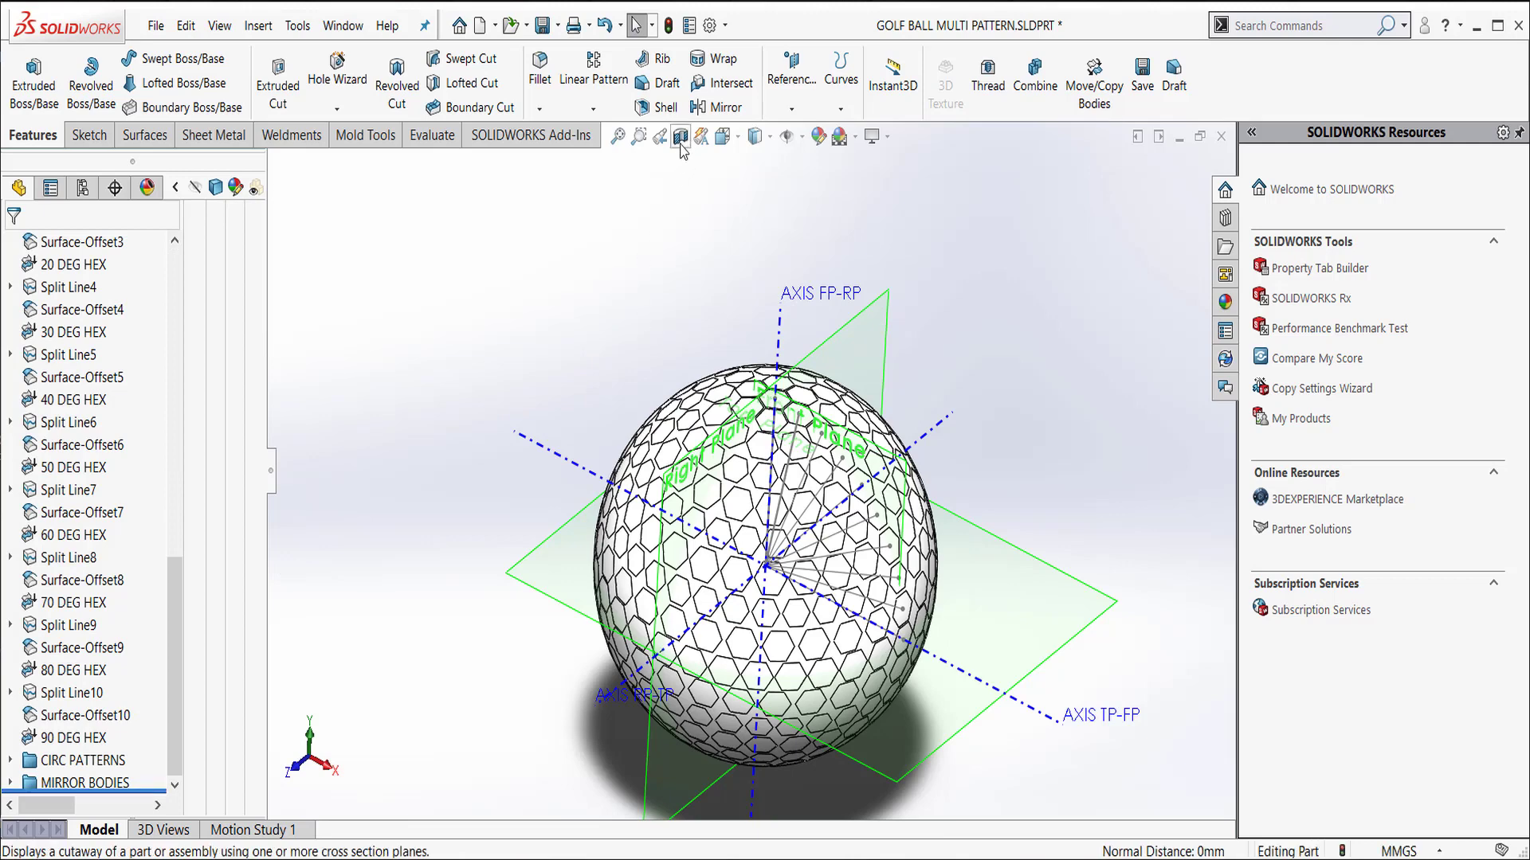
- Check the ball's cross-section with a Front Plane section view, then turn it off
{"action": "left_click", "coordinate": [681, 139]}
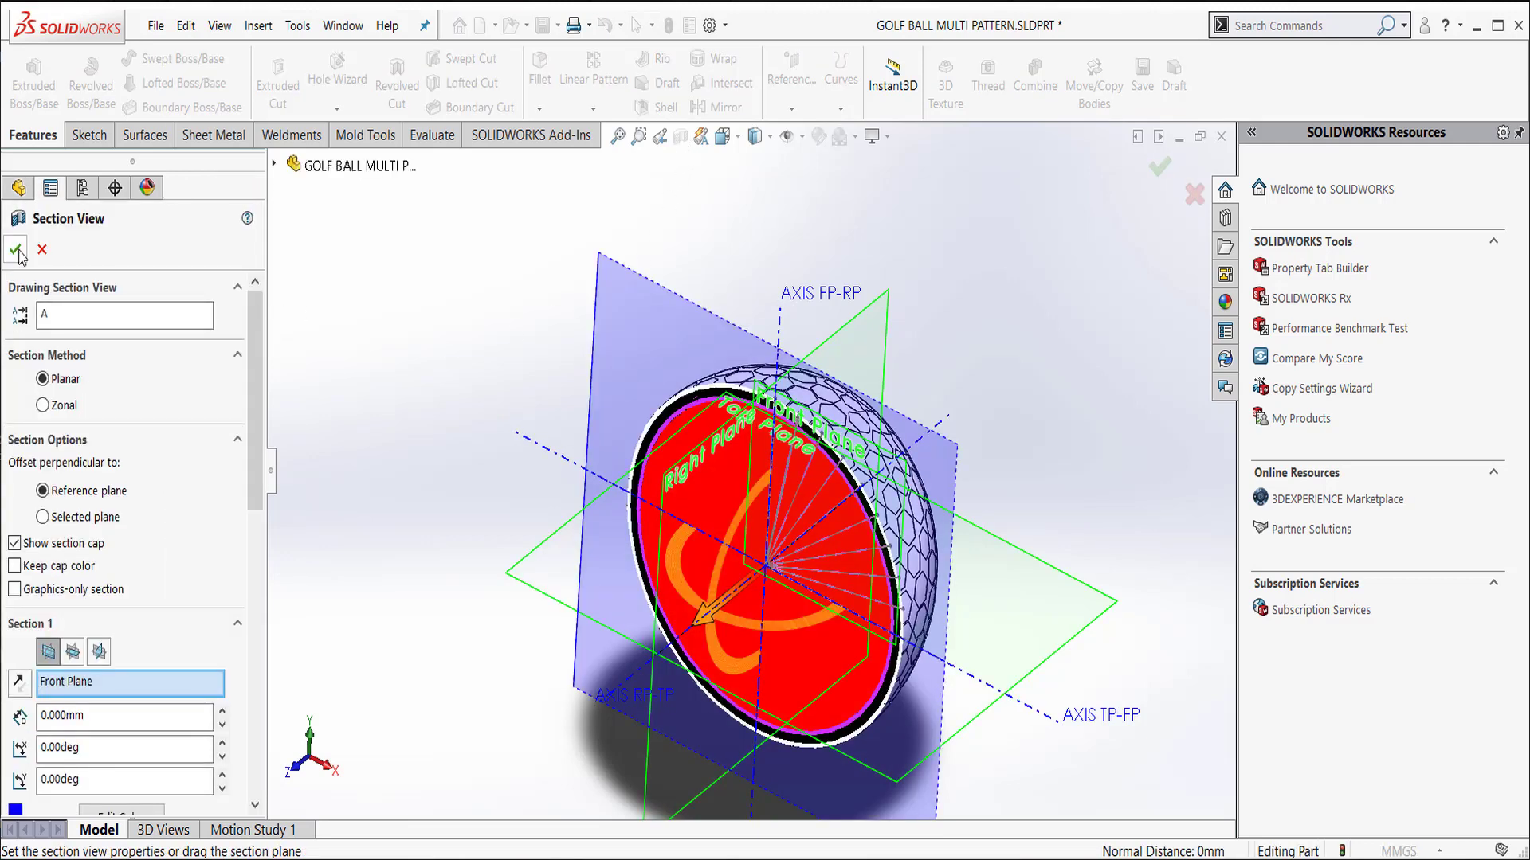
{"action": "key", "text": "Return"}
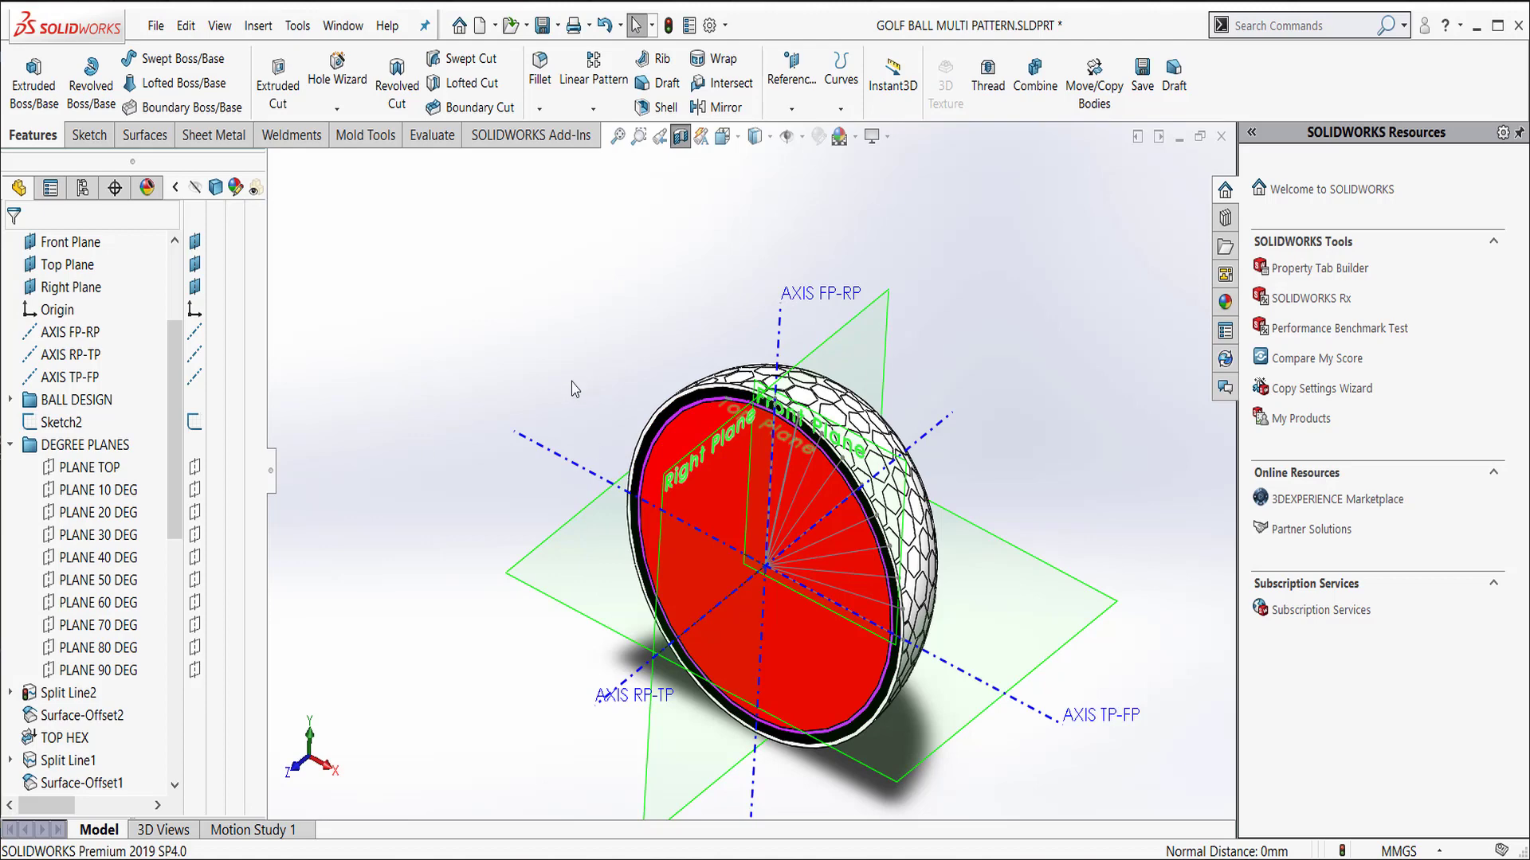
{"action": "left_click", "coordinate": [680, 136]}
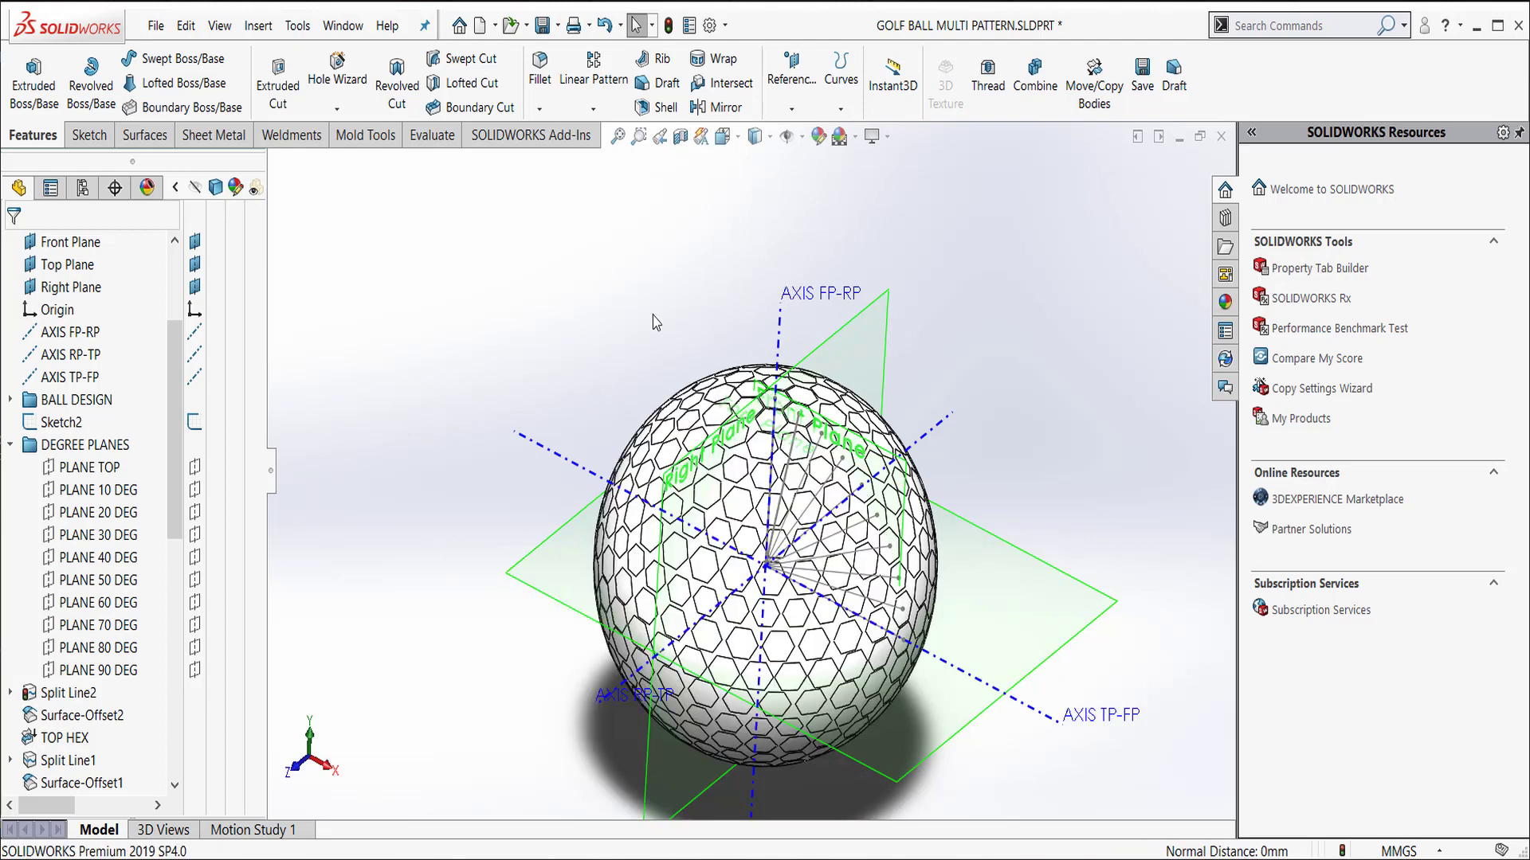
- Roll the part back above Surface-Offset2 to the plain hemisphere with its radial sketch lines
{"action": "middle_click_drag", "start_coordinate": [784, 561], "coordinate": [438, 547]}
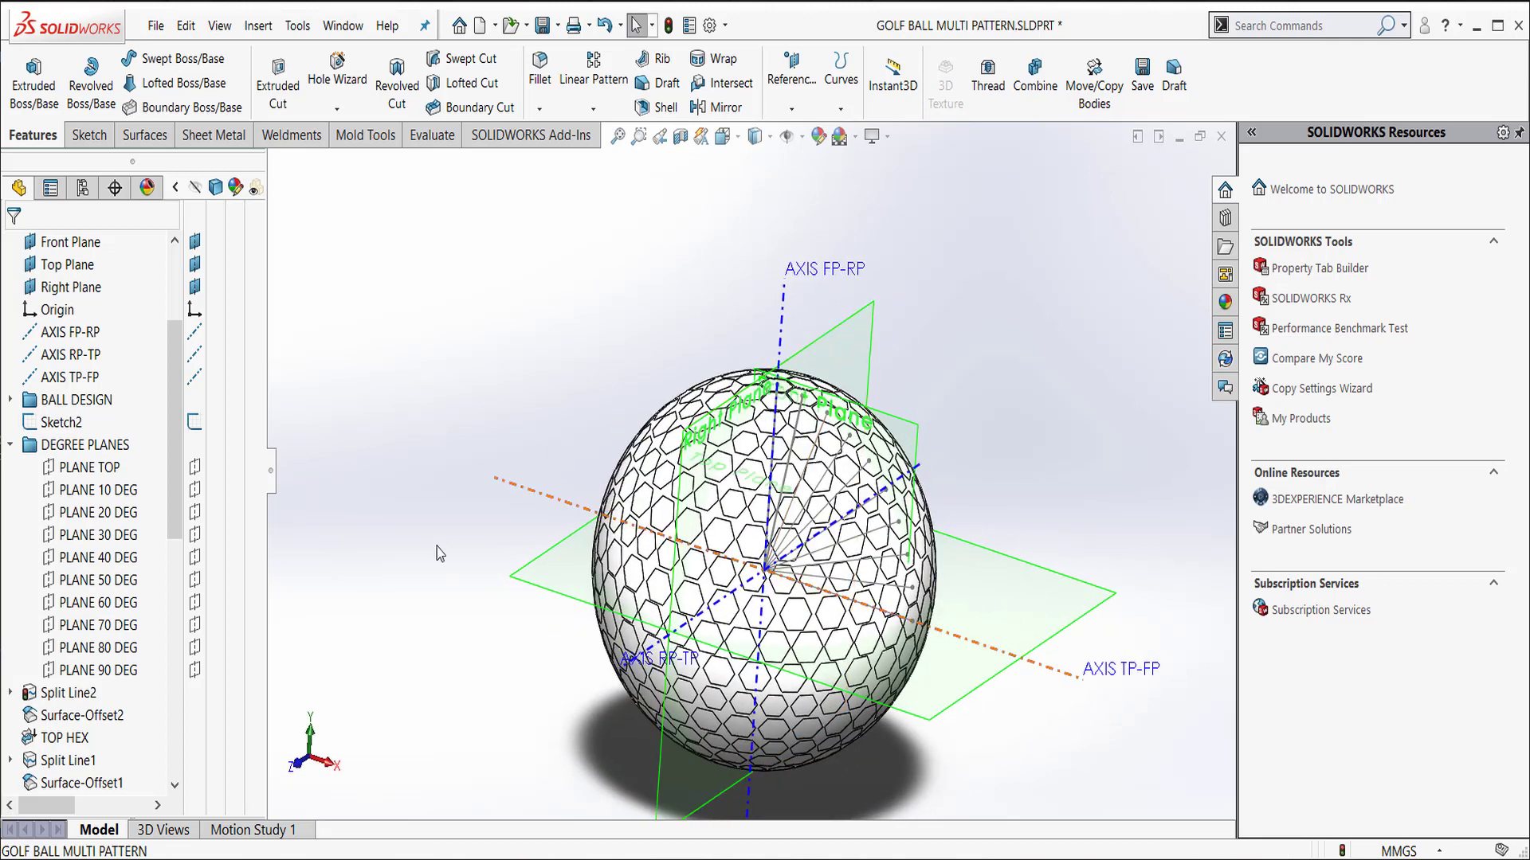
{"action": "scroll", "coordinate": [186, 446], "scroll_direction": "down", "scroll_amount": 10}
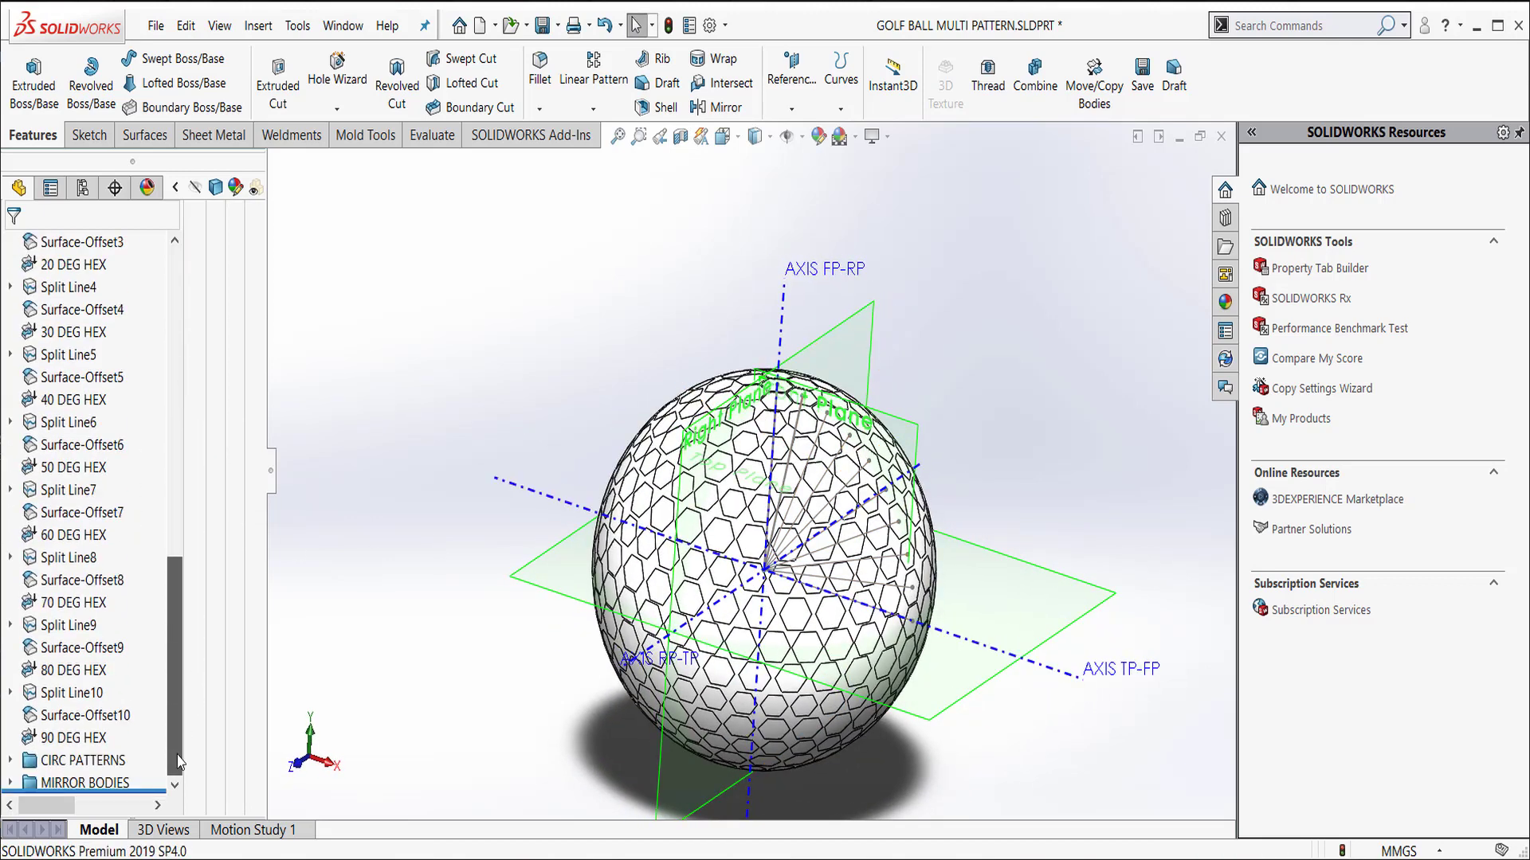
{"action": "mouse_move", "coordinate": [149, 792]}
{"action": "left_mouse_down"}
{"action": "mouse_move", "coordinate": [149, 239]}
{"action": "mouse_move", "coordinate": [143, 538]}
{"action": "mouse_move", "coordinate": [140, 506]}
{"action": "mouse_move", "coordinate": [136, 518]}
{"action": "left_mouse_up"}
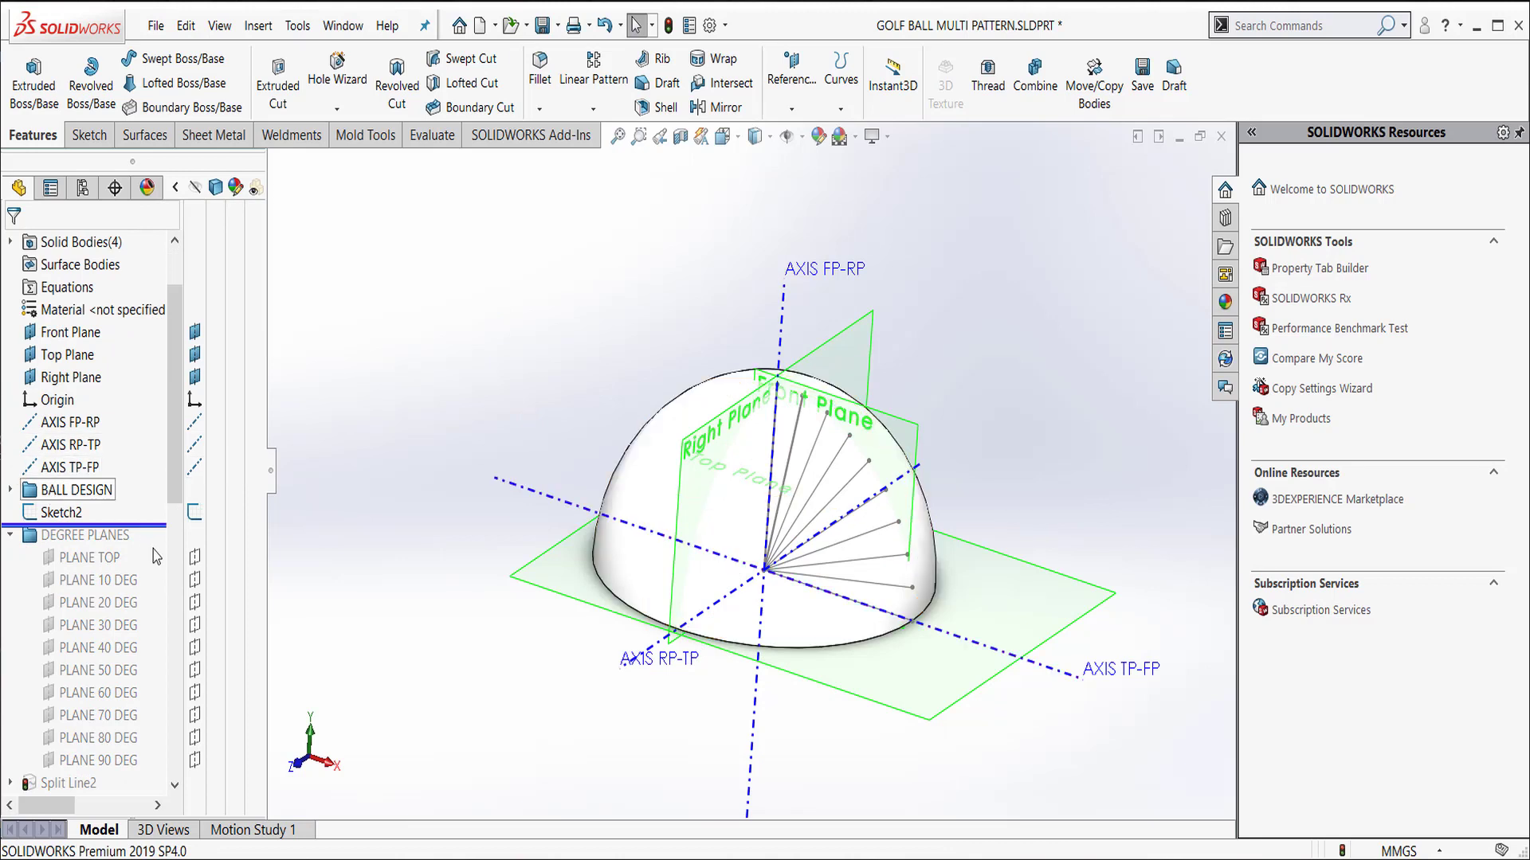
{"action": "left_click_drag", "start_coordinate": [155, 525], "coordinate": [155, 502]}
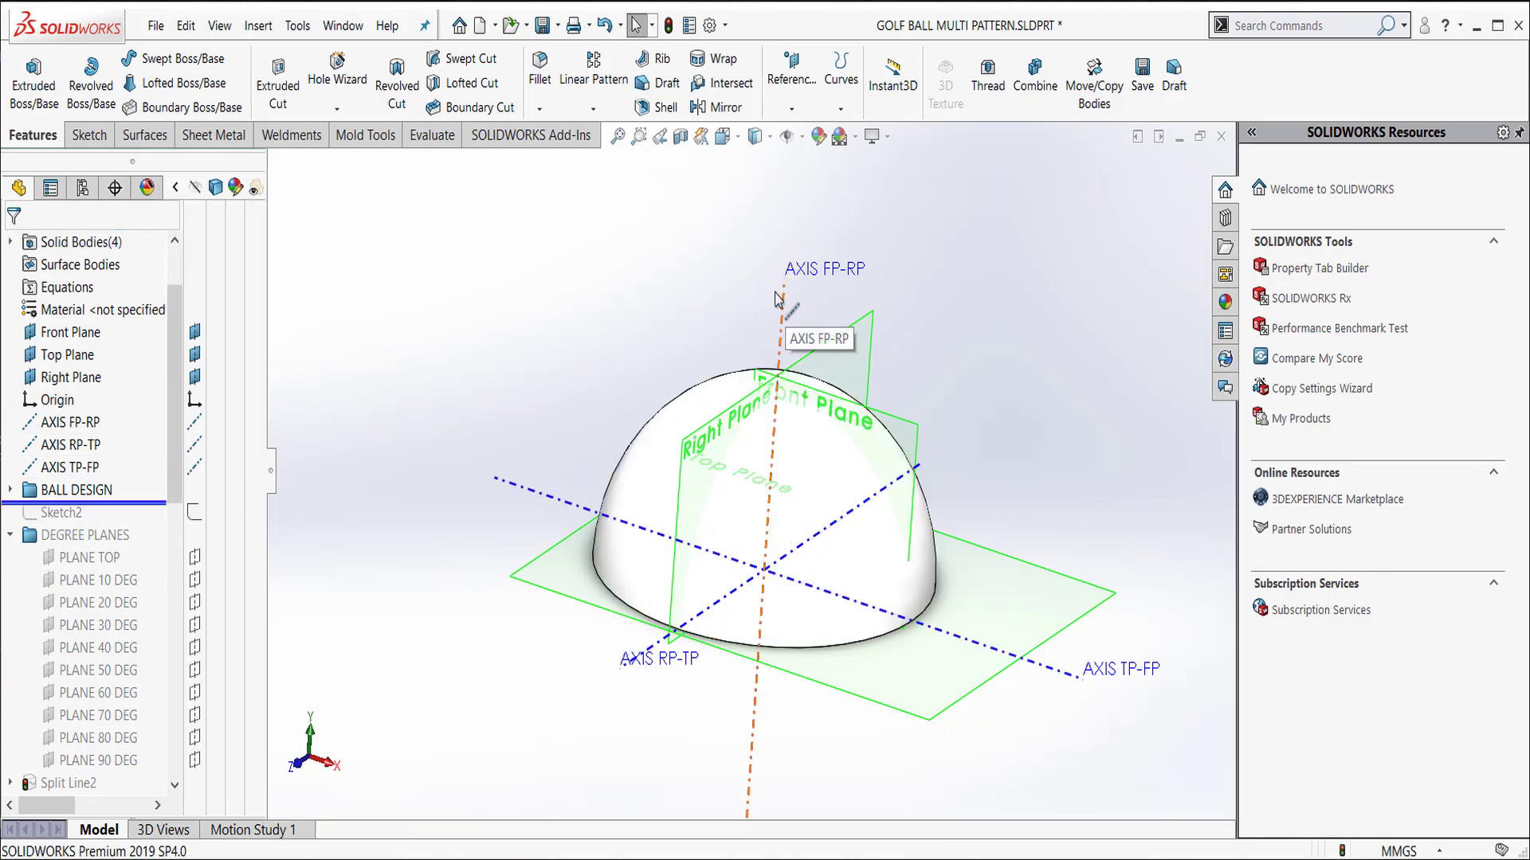
{"action": "left_click_drag", "start_coordinate": [124, 502], "coordinate": [124, 535]}
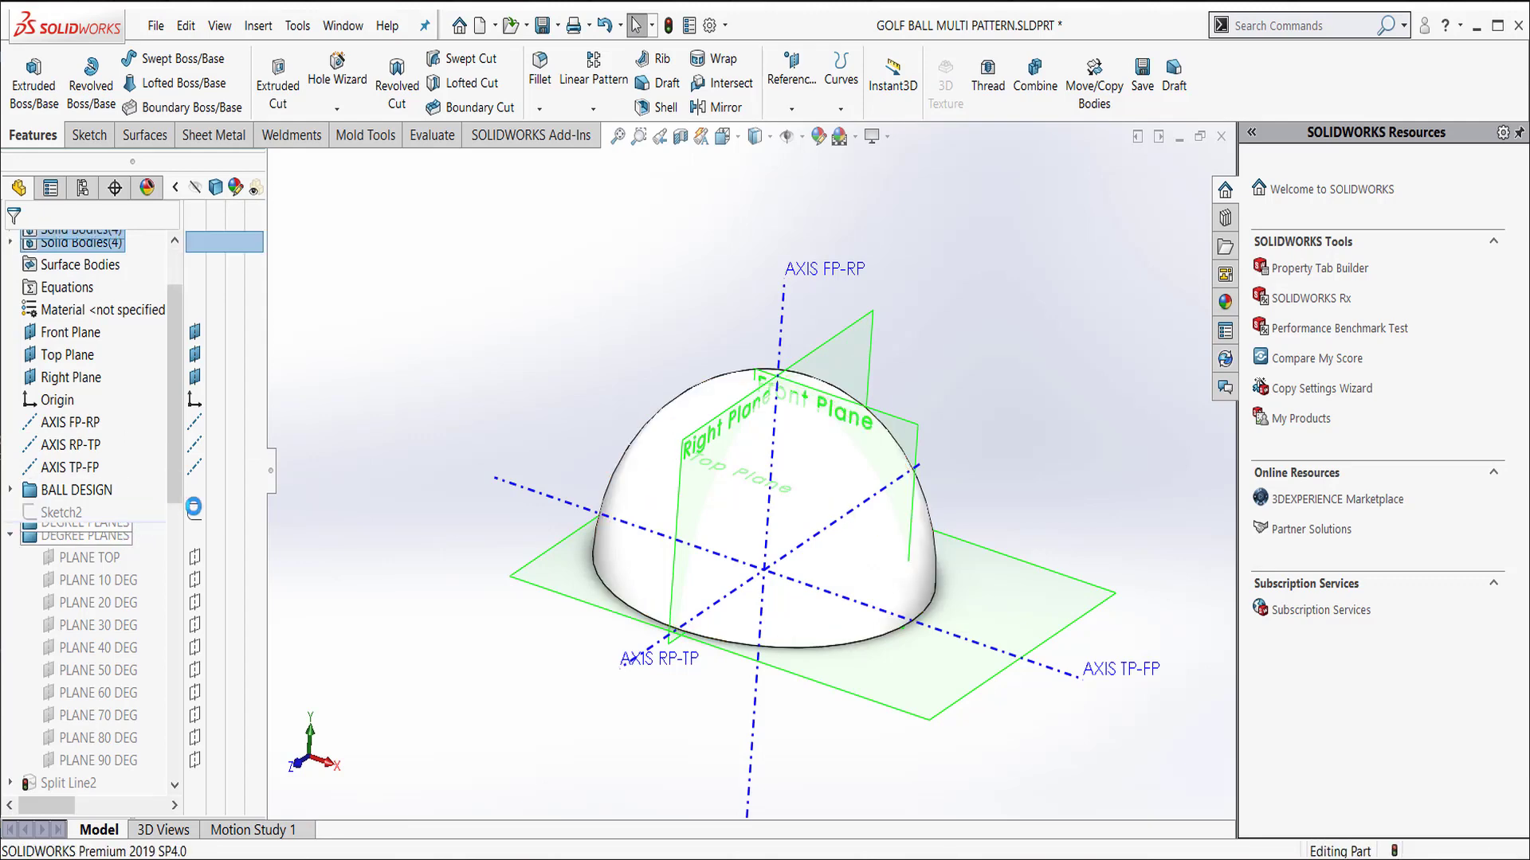
{"action": "right_click", "coordinate": [64, 515]}
{"action": "left_click", "coordinate": [74, 457]}
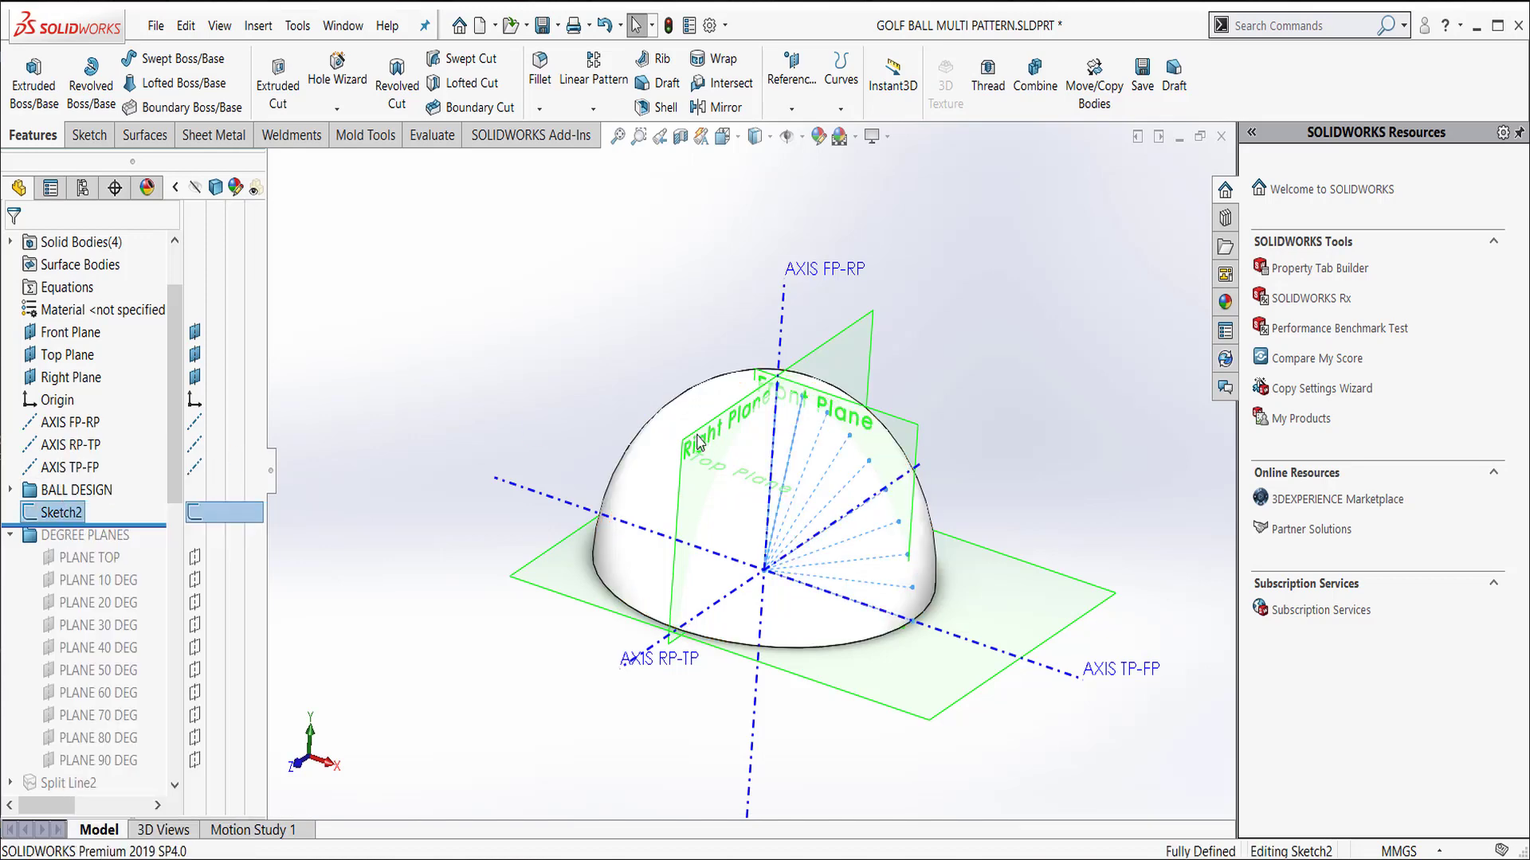
{"action": "middle_click_drag", "start_coordinate": [741, 438], "coordinate": [767, 433]}
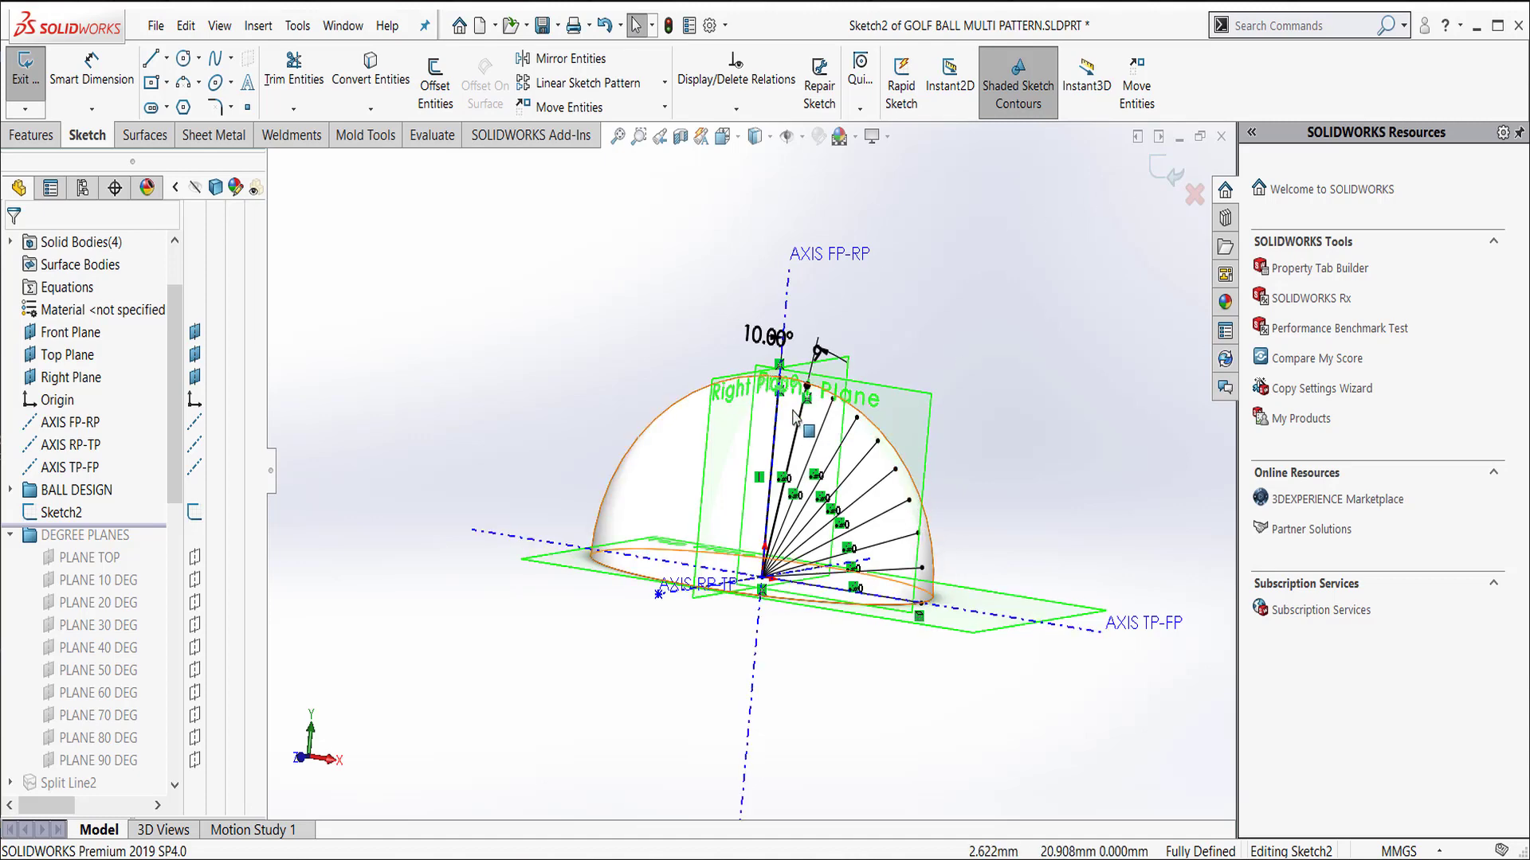
{"action": "left_click", "coordinate": [1167, 172]}
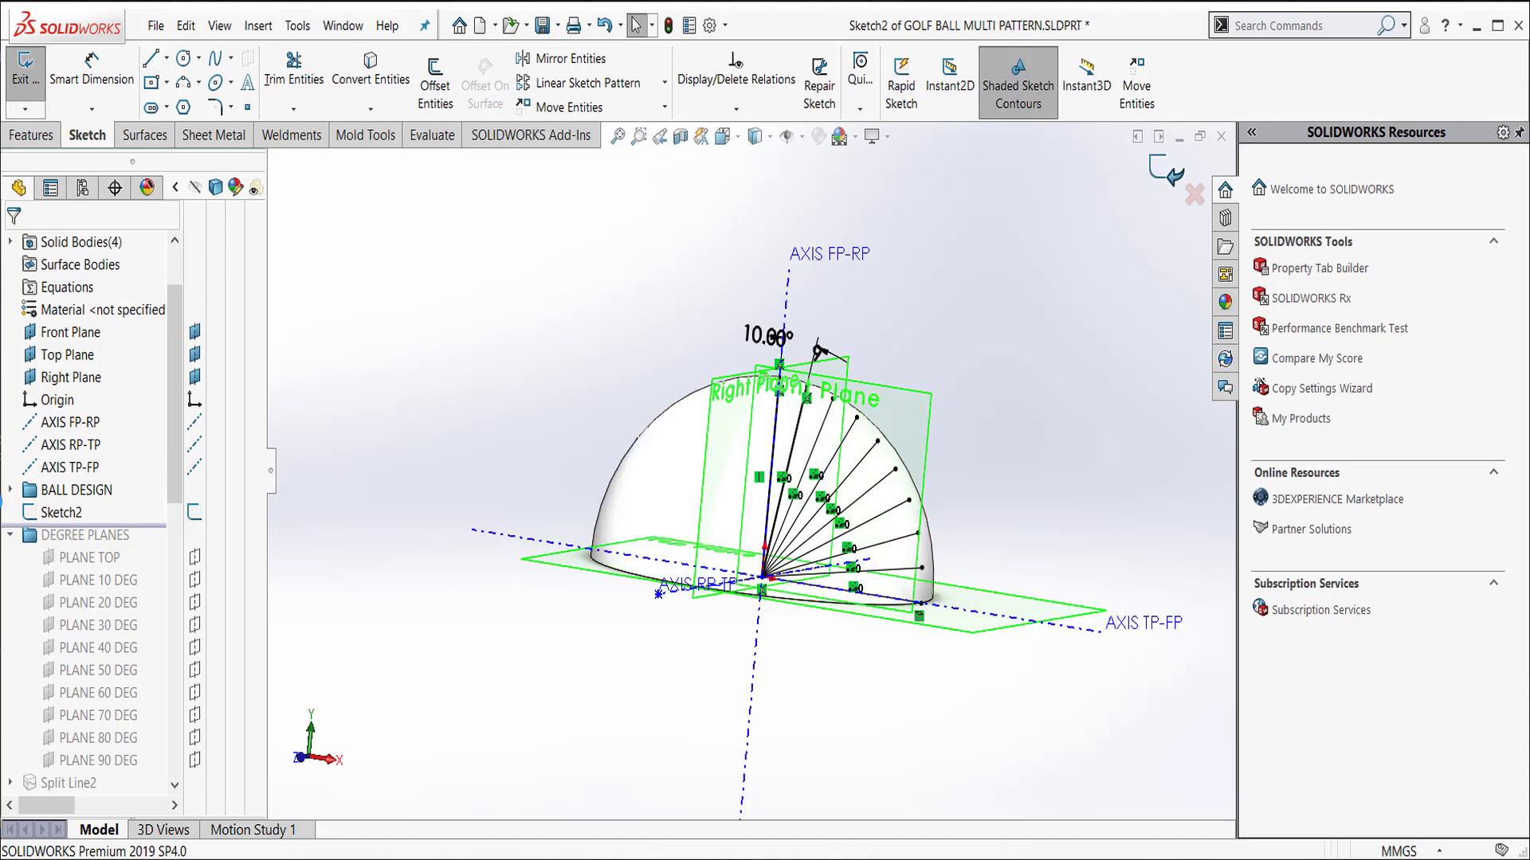
{"action": "left_click_drag", "start_coordinate": [175, 486], "coordinate": [175, 512]}
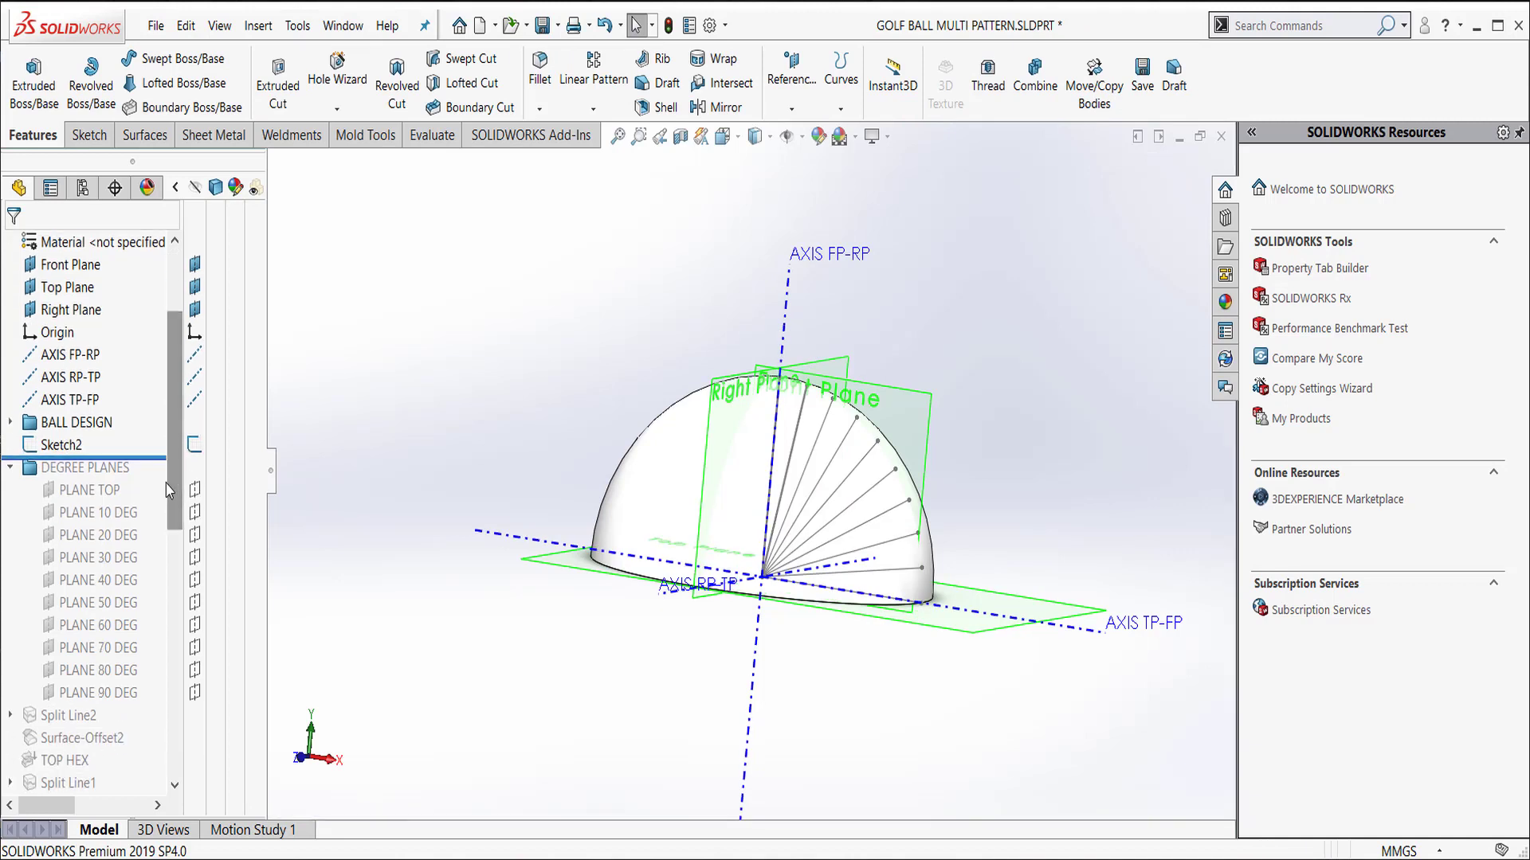
{"action": "left_click", "coordinate": [794, 76]}
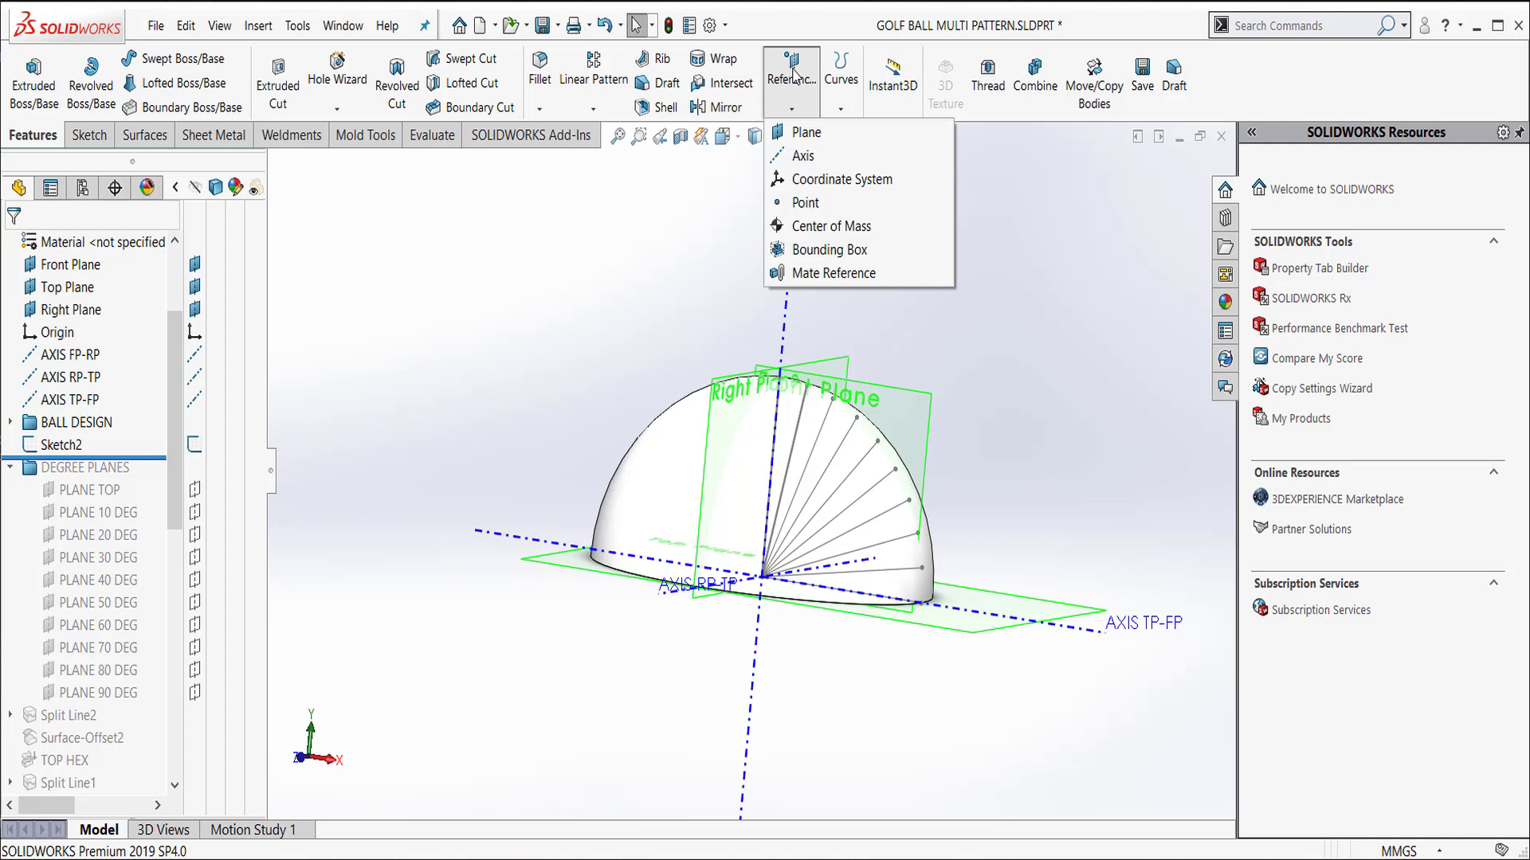
{"action": "left_click", "coordinate": [793, 132]}
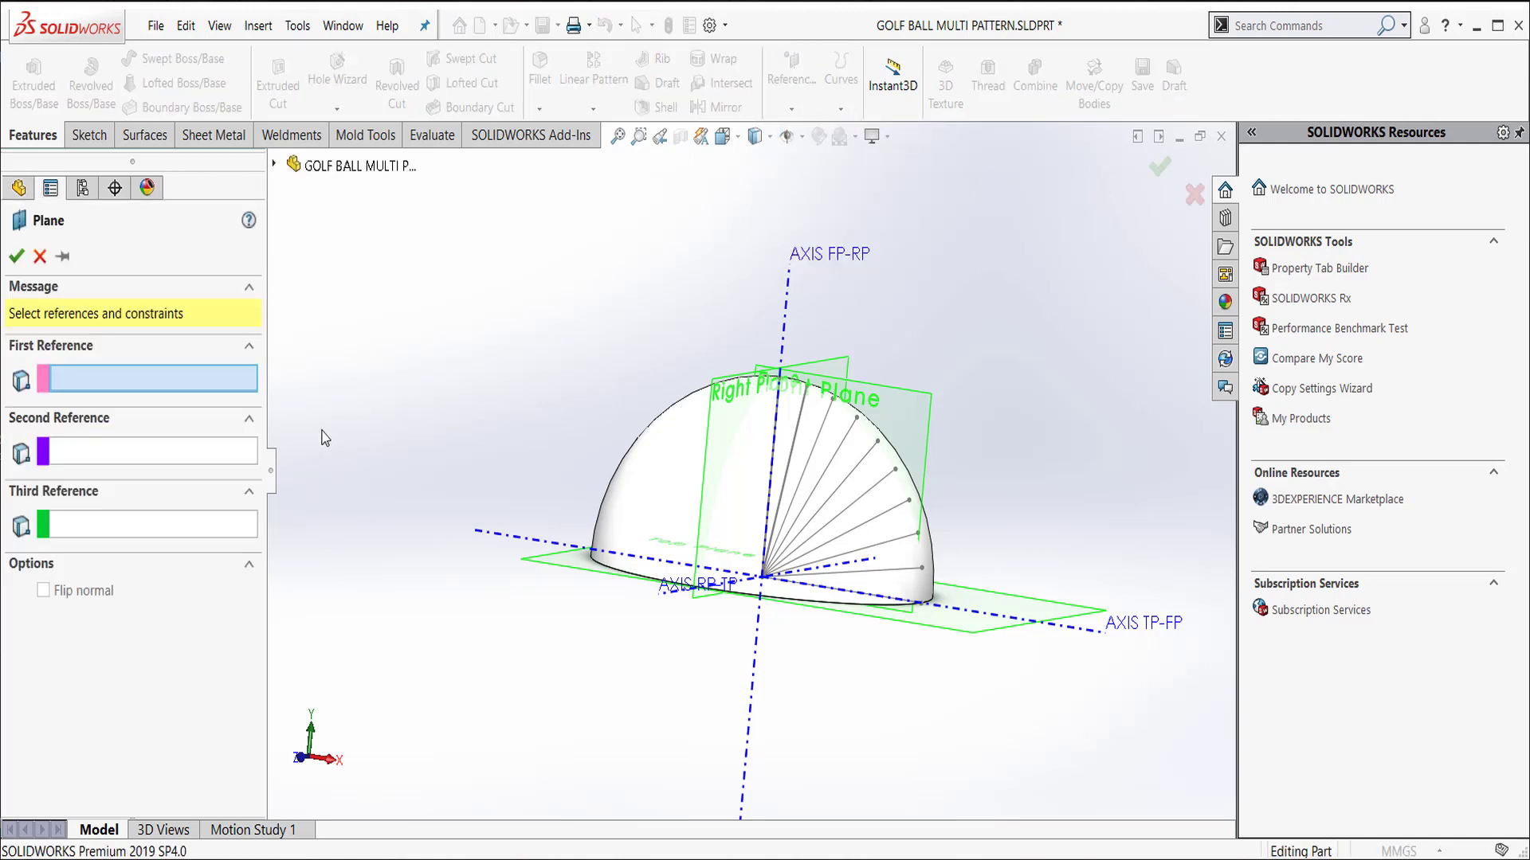
{"action": "left_click", "coordinate": [825, 434]}
{"action": "scroll", "coordinate": [829, 426], "scroll_direction": "down", "scroll_amount": 5}
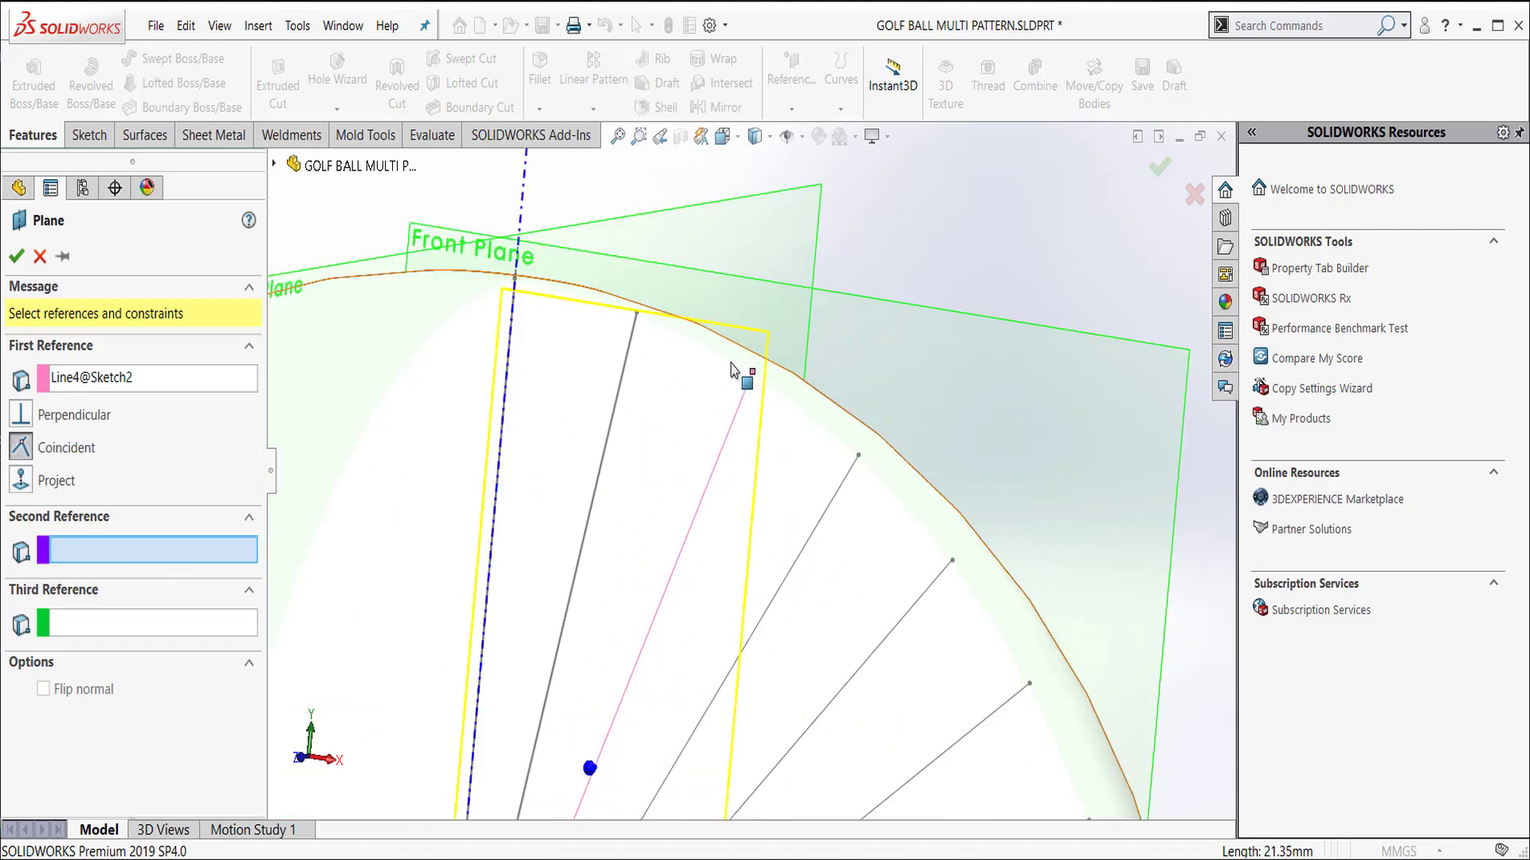
{"action": "left_click", "coordinate": [752, 374]}
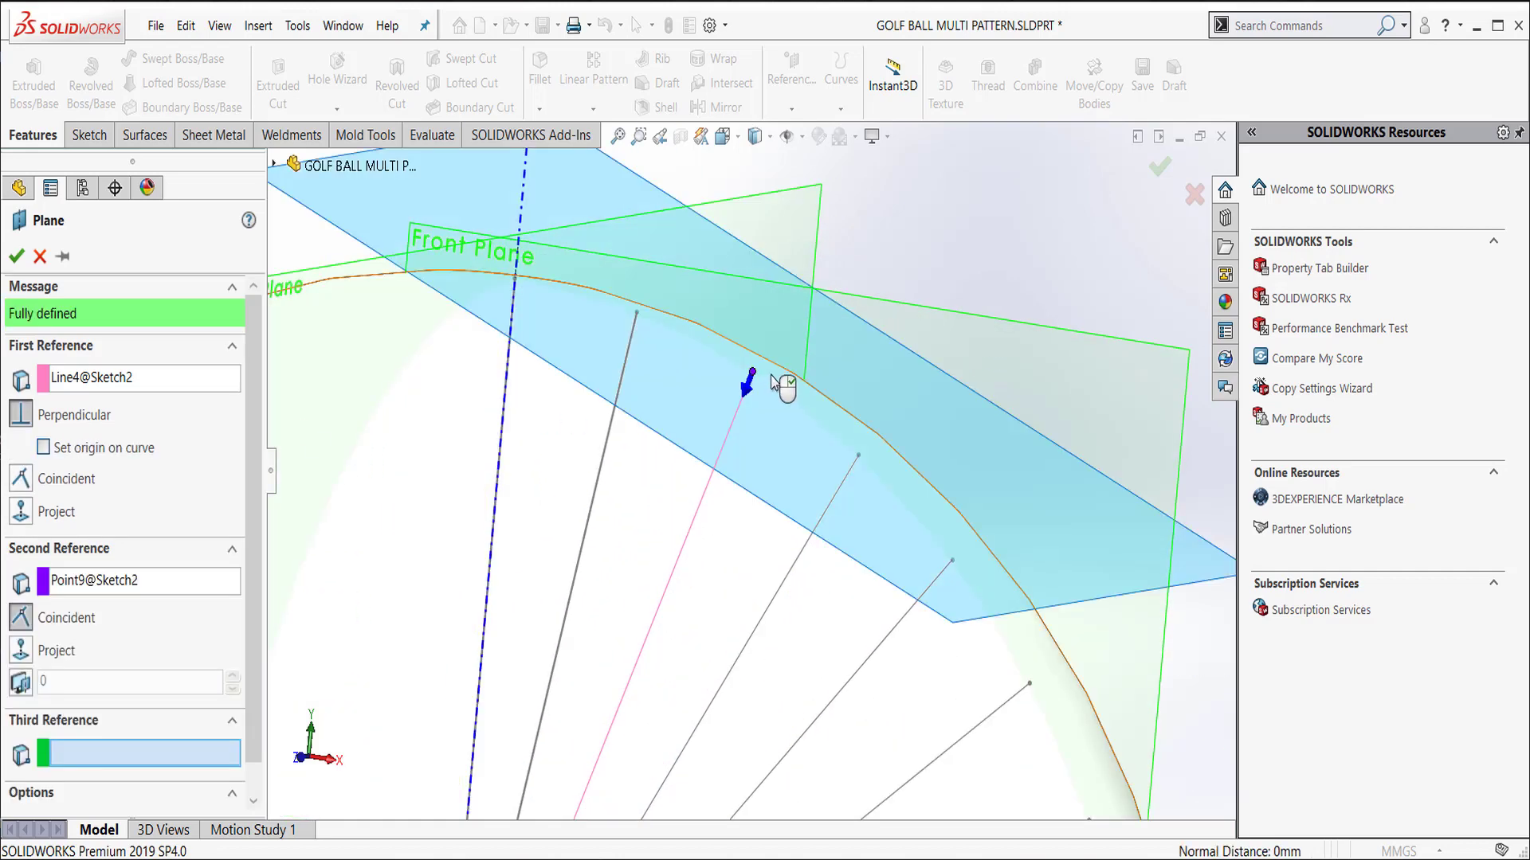
{"action": "middle_click_drag", "start_coordinate": [784, 372], "coordinate": [800, 366]}
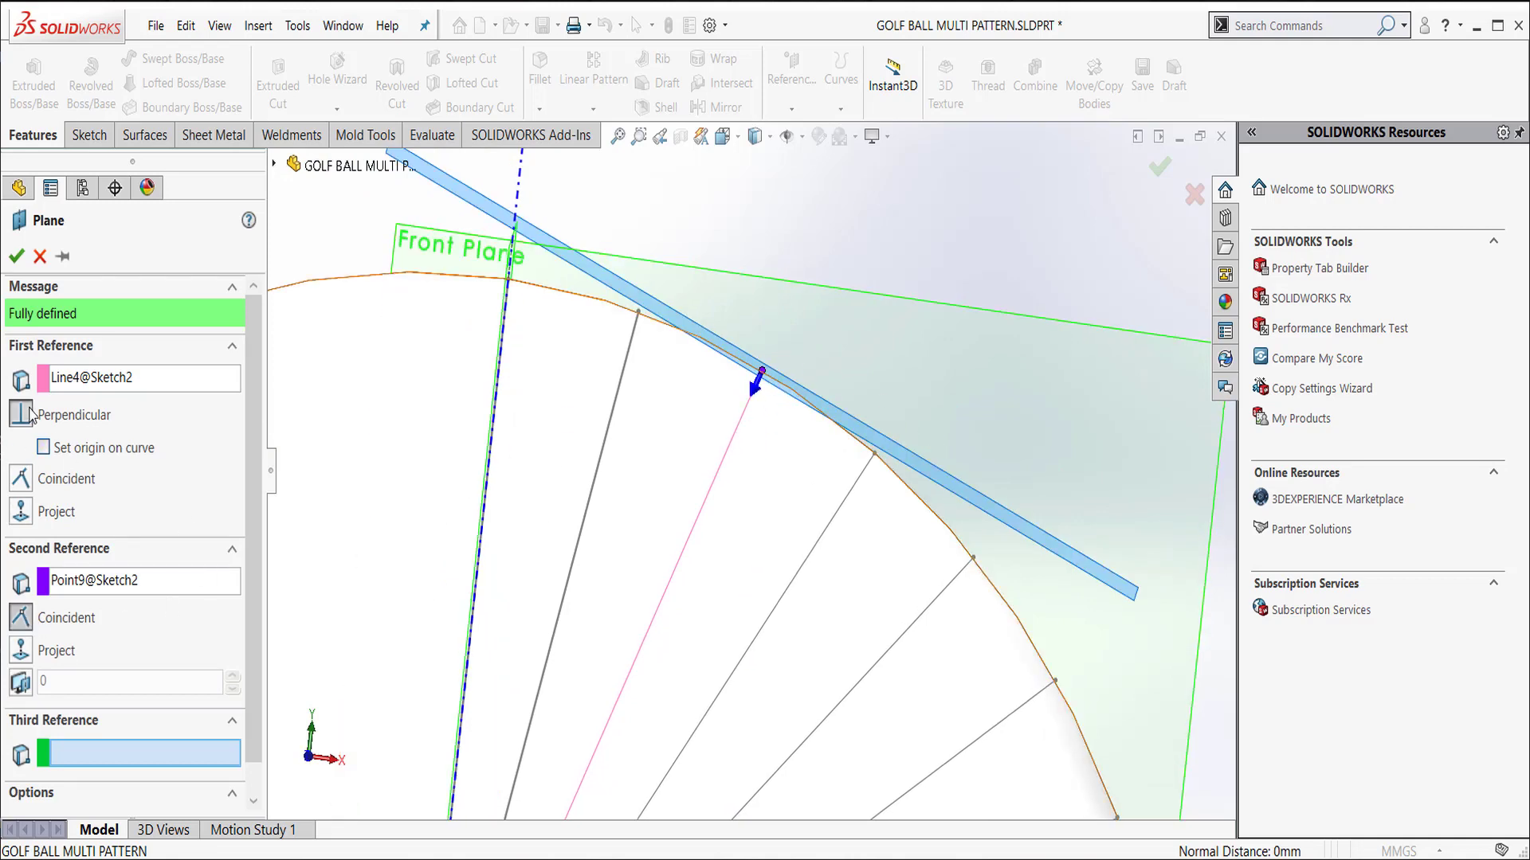
{"action": "mouse_move", "coordinate": [829, 437]}
{"action": "middle_mouse_down"}
{"action": "mouse_move", "coordinate": [753, 457]}
{"action": "mouse_move", "coordinate": [840, 413]}
{"action": "middle_mouse_up"}
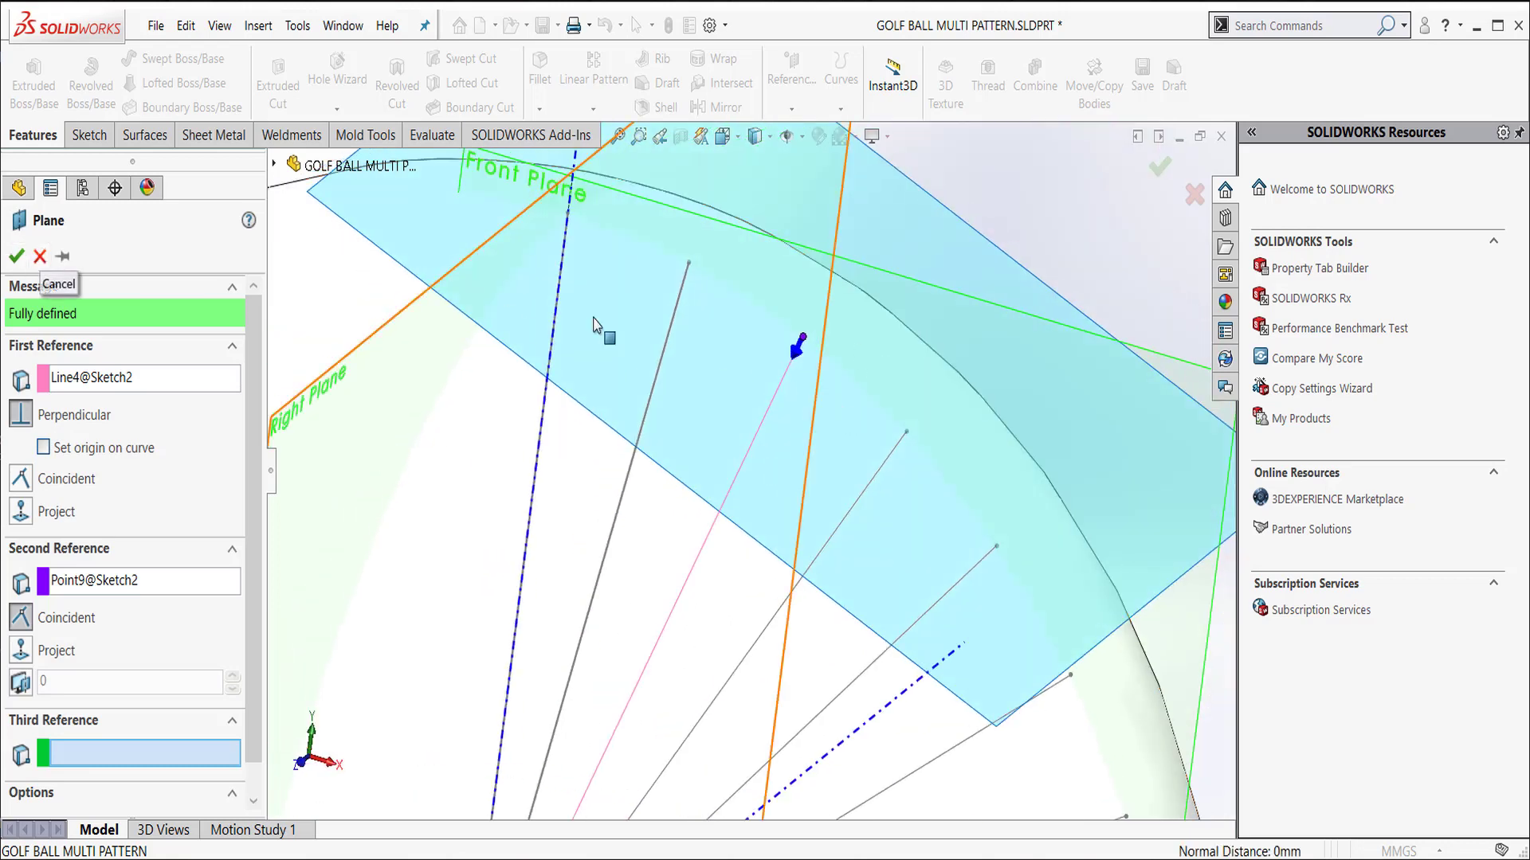
{"action": "left_click", "coordinate": [39, 257]}
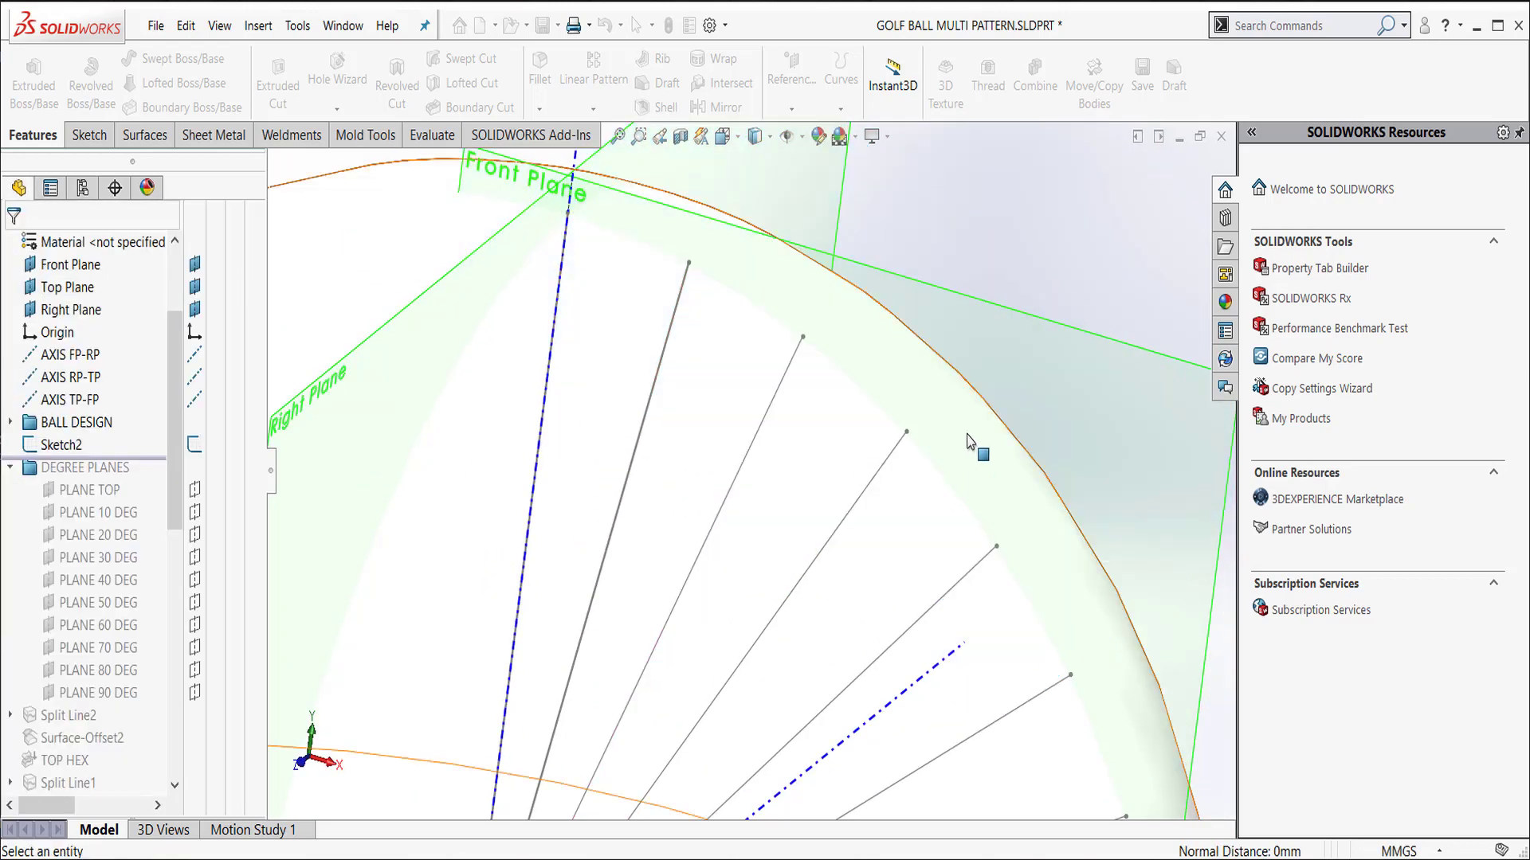
- Roll forward past the DEGREE PLANES folder and hide the Right, Top and Front planes
{"action": "key", "text": "f"}
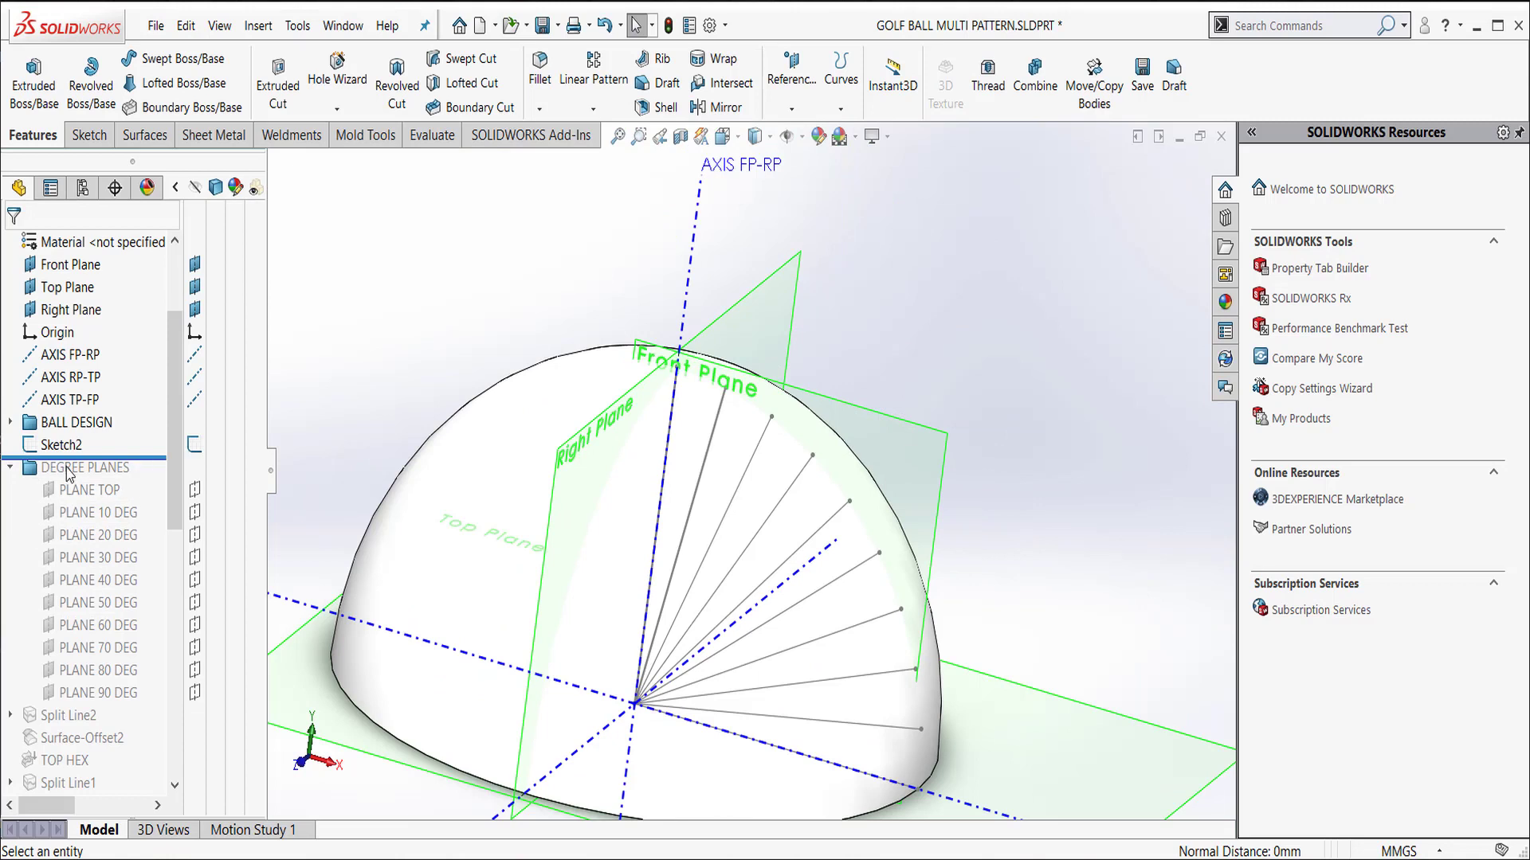
{"action": "left_click_drag", "start_coordinate": [10, 478], "coordinate": [13, 474]}
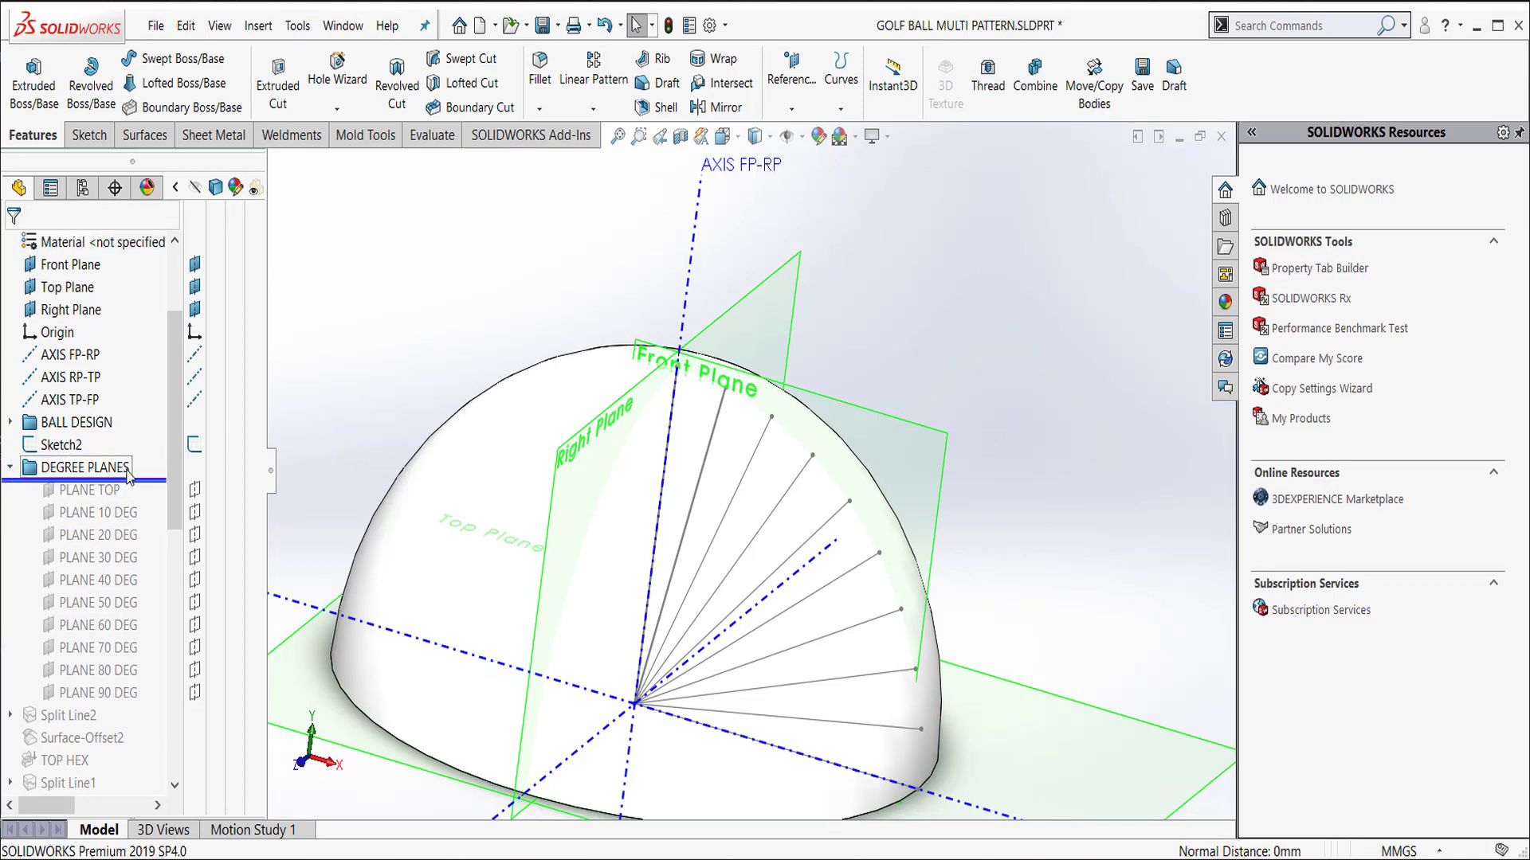
{"action": "left_click_drag", "start_coordinate": [153, 494], "coordinate": [151, 702]}
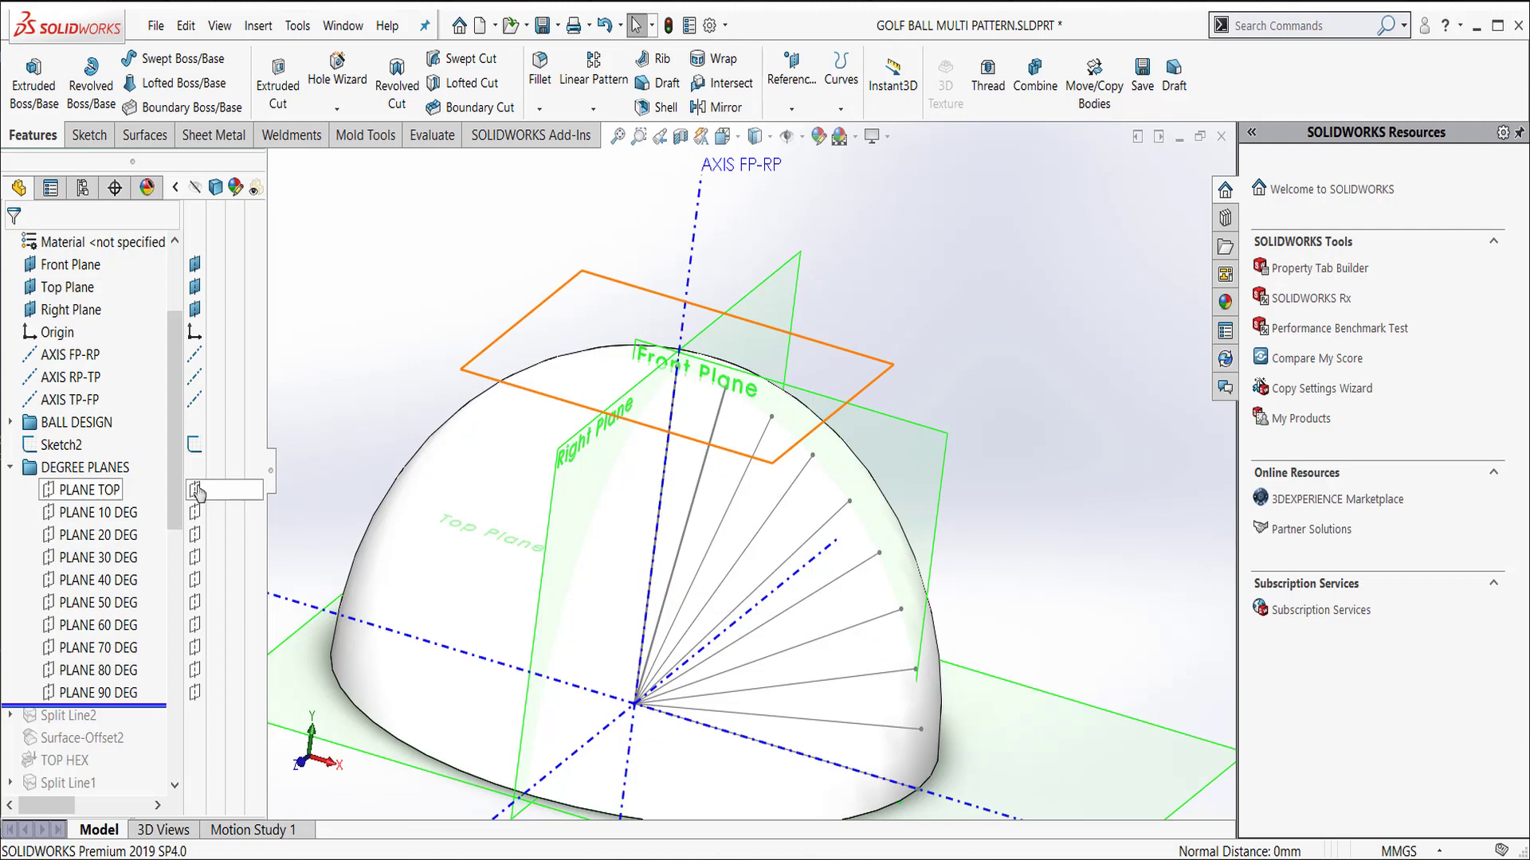
{"action": "left_click", "coordinate": [194, 309]}
{"action": "left_click", "coordinate": [195, 287]}
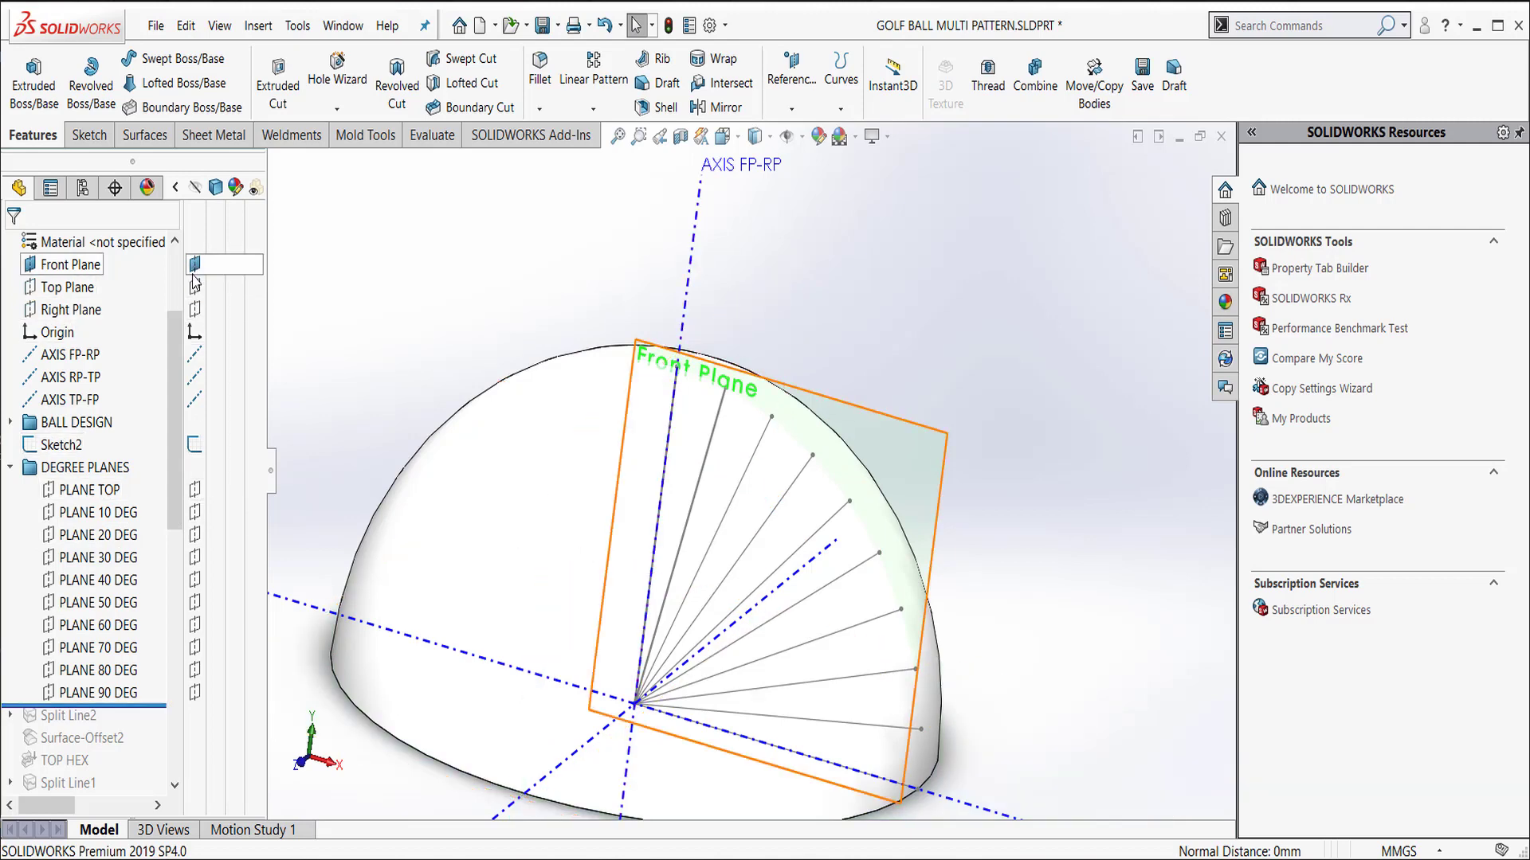
{"action": "left_click", "coordinate": [194, 266]}
- Briefly show PLANE TOP through PLANE 40 DEG, then hide them again
{"action": "left_click", "coordinate": [195, 489]}
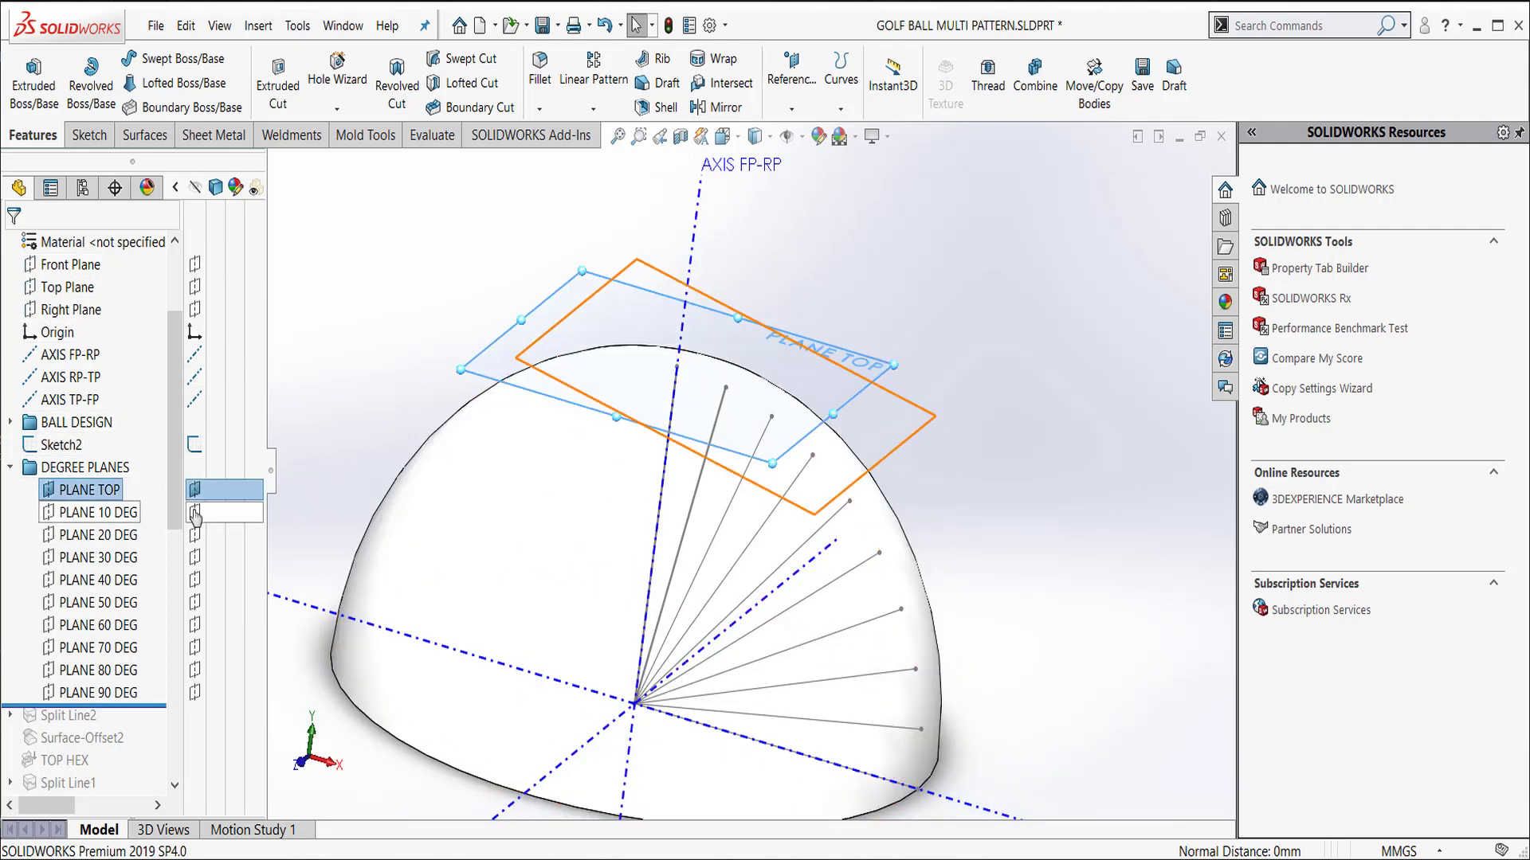
{"action": "left_click", "coordinate": [195, 512]}
{"action": "left_click", "coordinate": [194, 533]}
{"action": "left_click", "coordinate": [194, 557]}
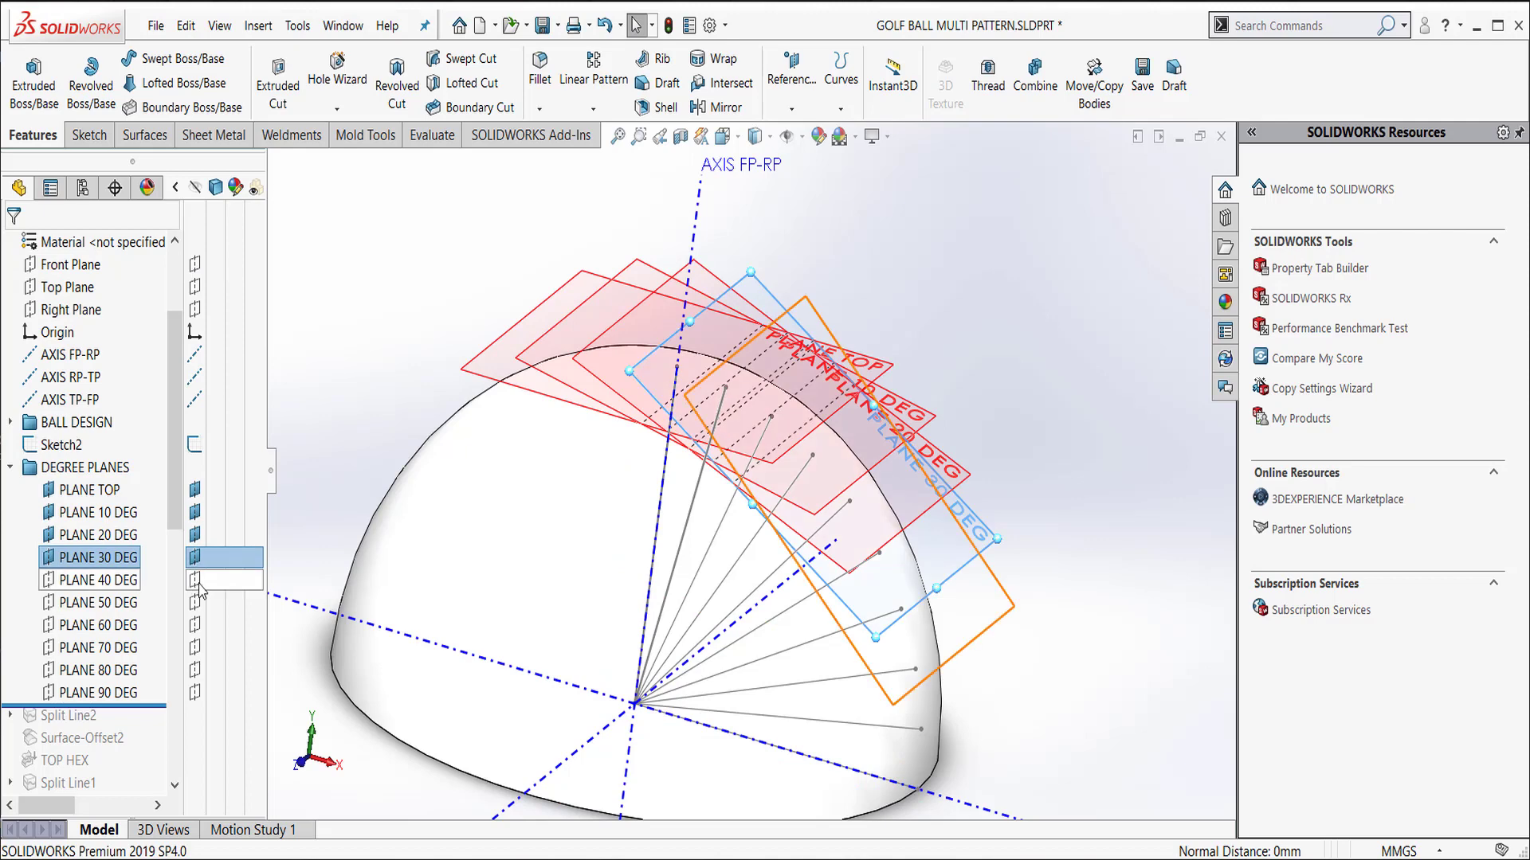
{"action": "left_click", "coordinate": [197, 584]}
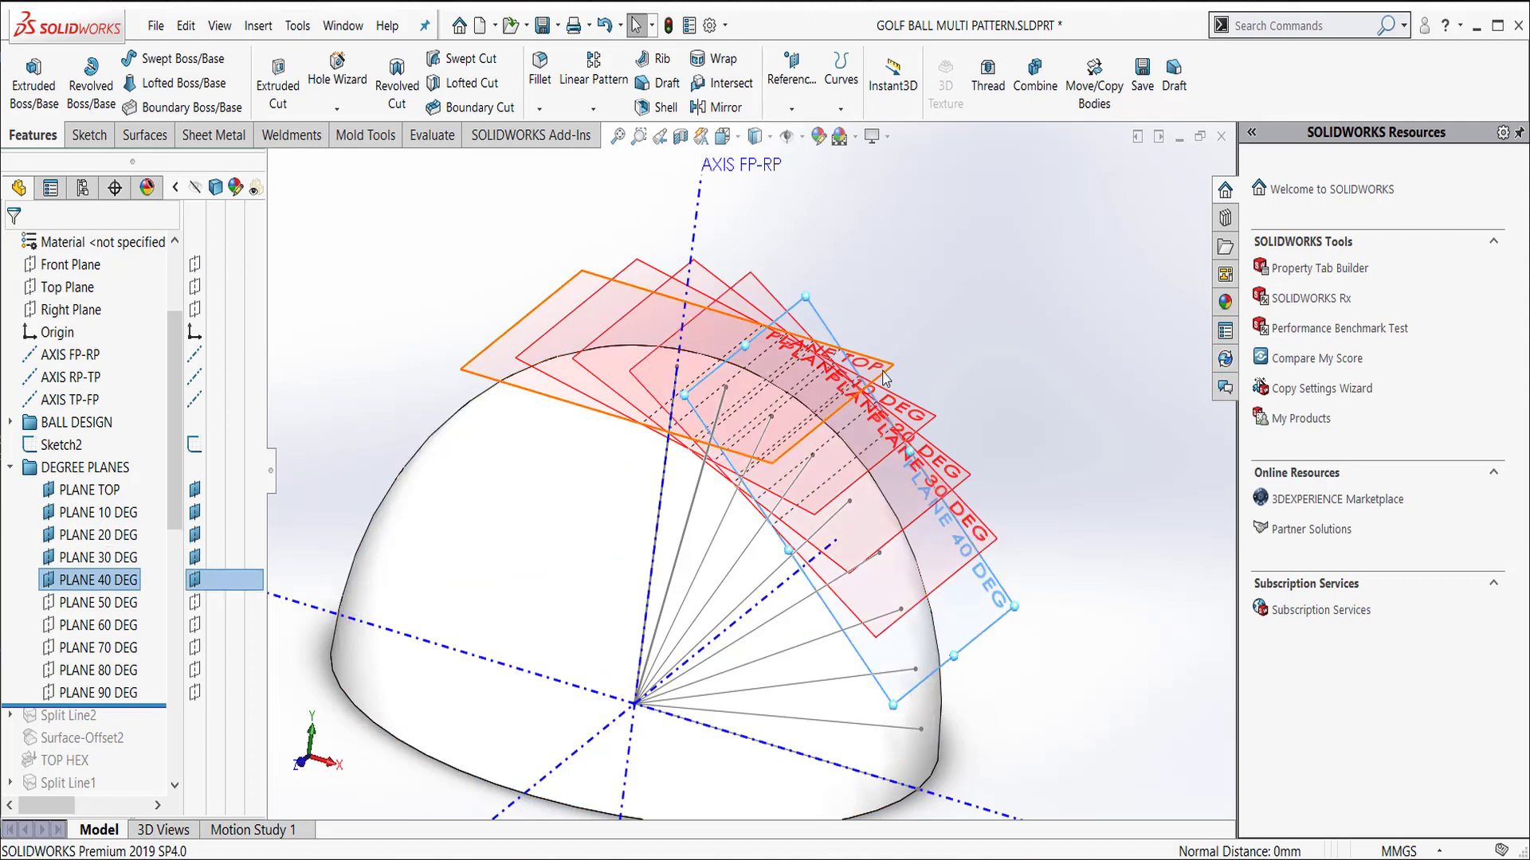
{"action": "left_click", "coordinate": [194, 492]}
{"action": "left_click", "coordinate": [194, 512]}
{"action": "left_click", "coordinate": [195, 533]}
{"action": "left_click", "coordinate": [194, 557]}
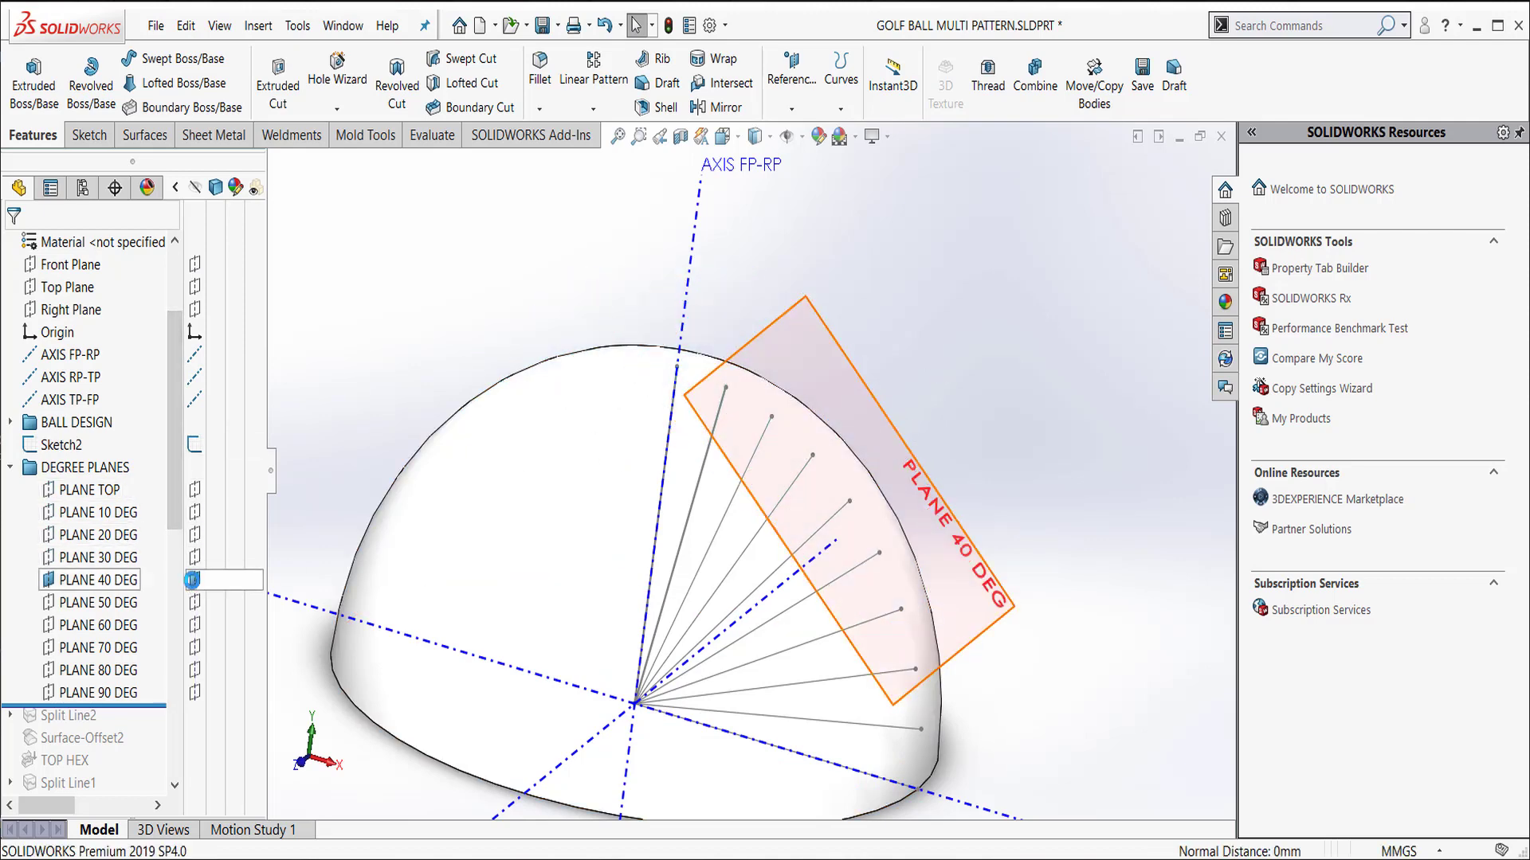
{"action": "left_click", "coordinate": [192, 580]}
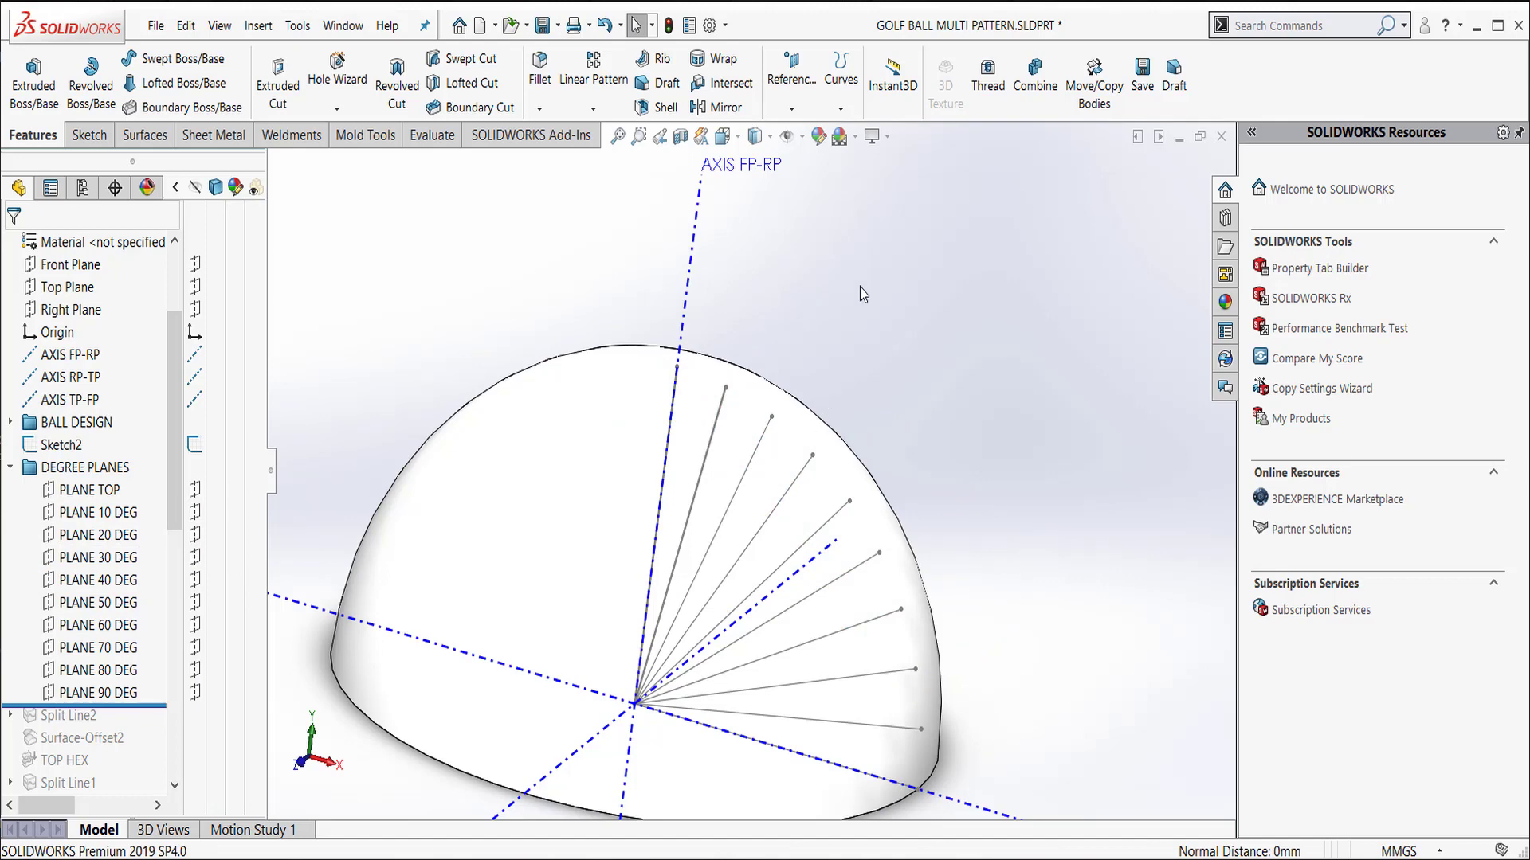
- Roll past TOP HEX, then review Sketch4's 3.500 hexagon under Split Line2 and exit unchanged
{"action": "left_click", "coordinate": [11, 469]}
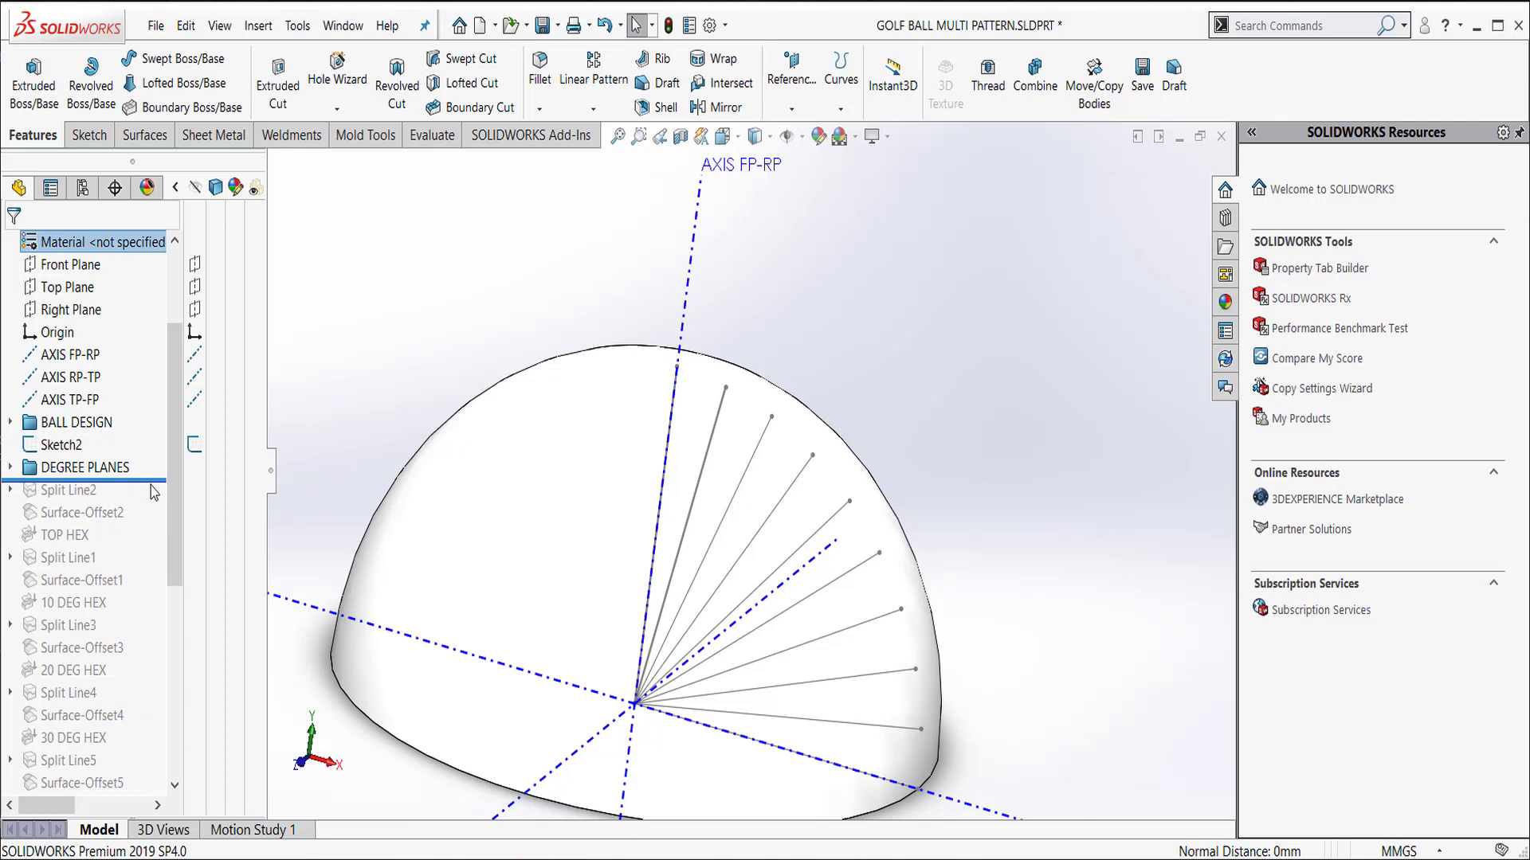
{"action": "left_click_drag", "start_coordinate": [152, 481], "coordinate": [152, 548]}
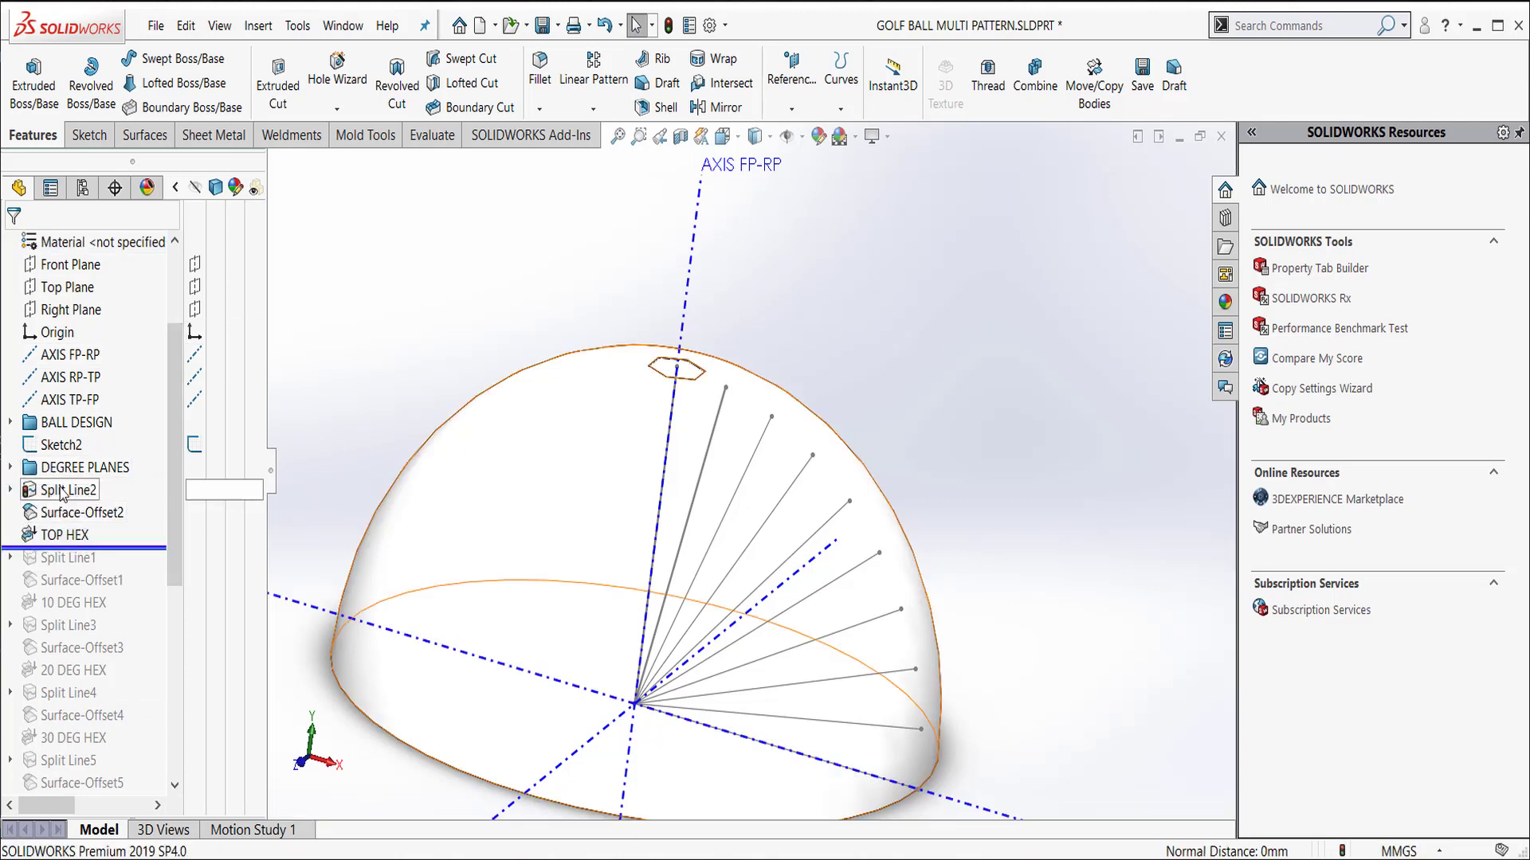
{"action": "left_click", "coordinate": [63, 491]}
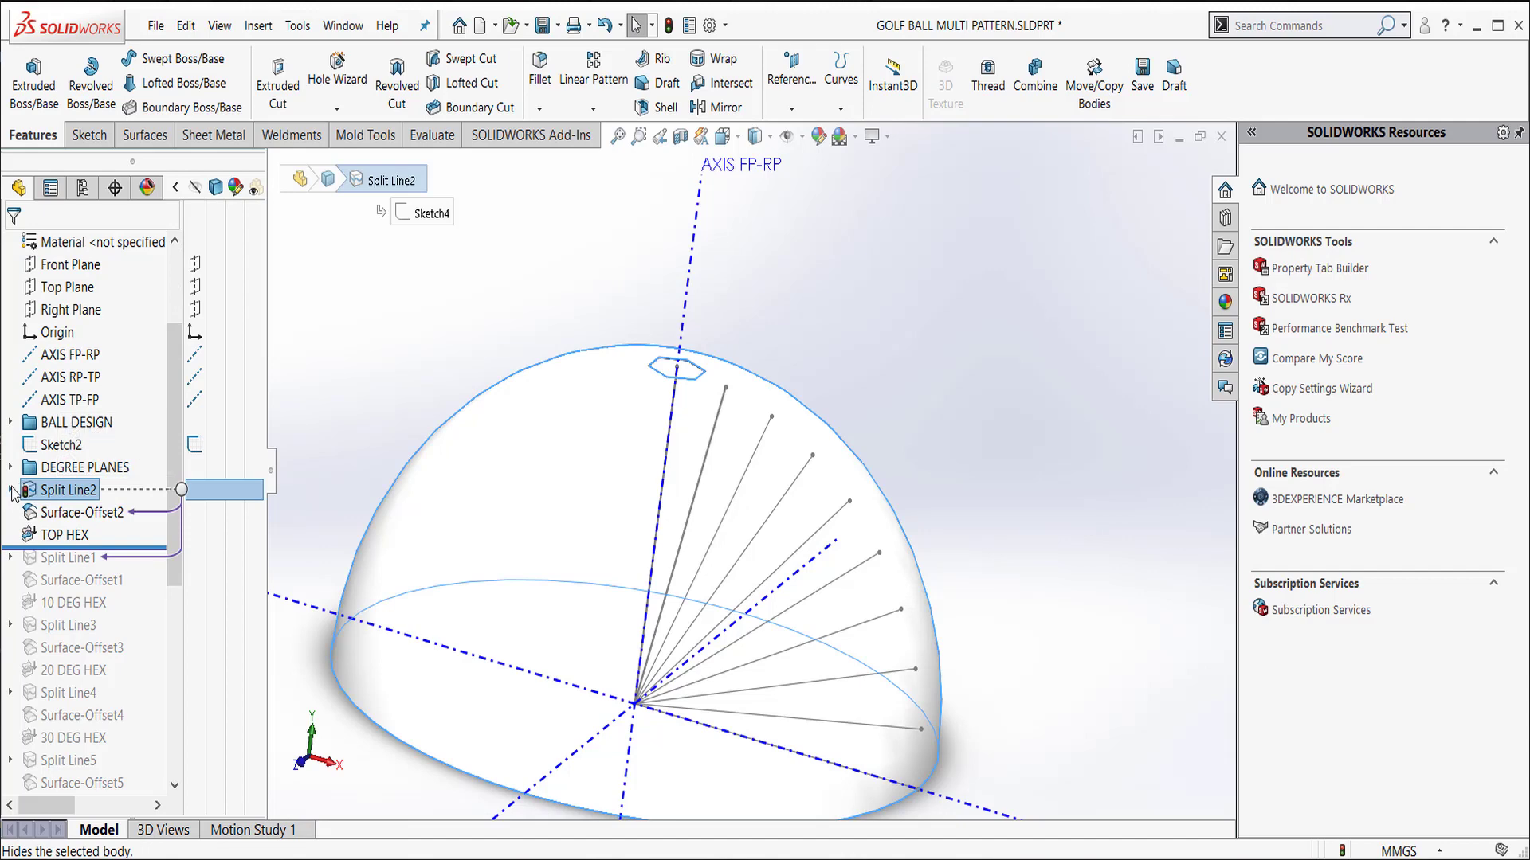
{"action": "left_click", "coordinate": [11, 490]}
{"action": "left_click", "coordinate": [76, 512]}
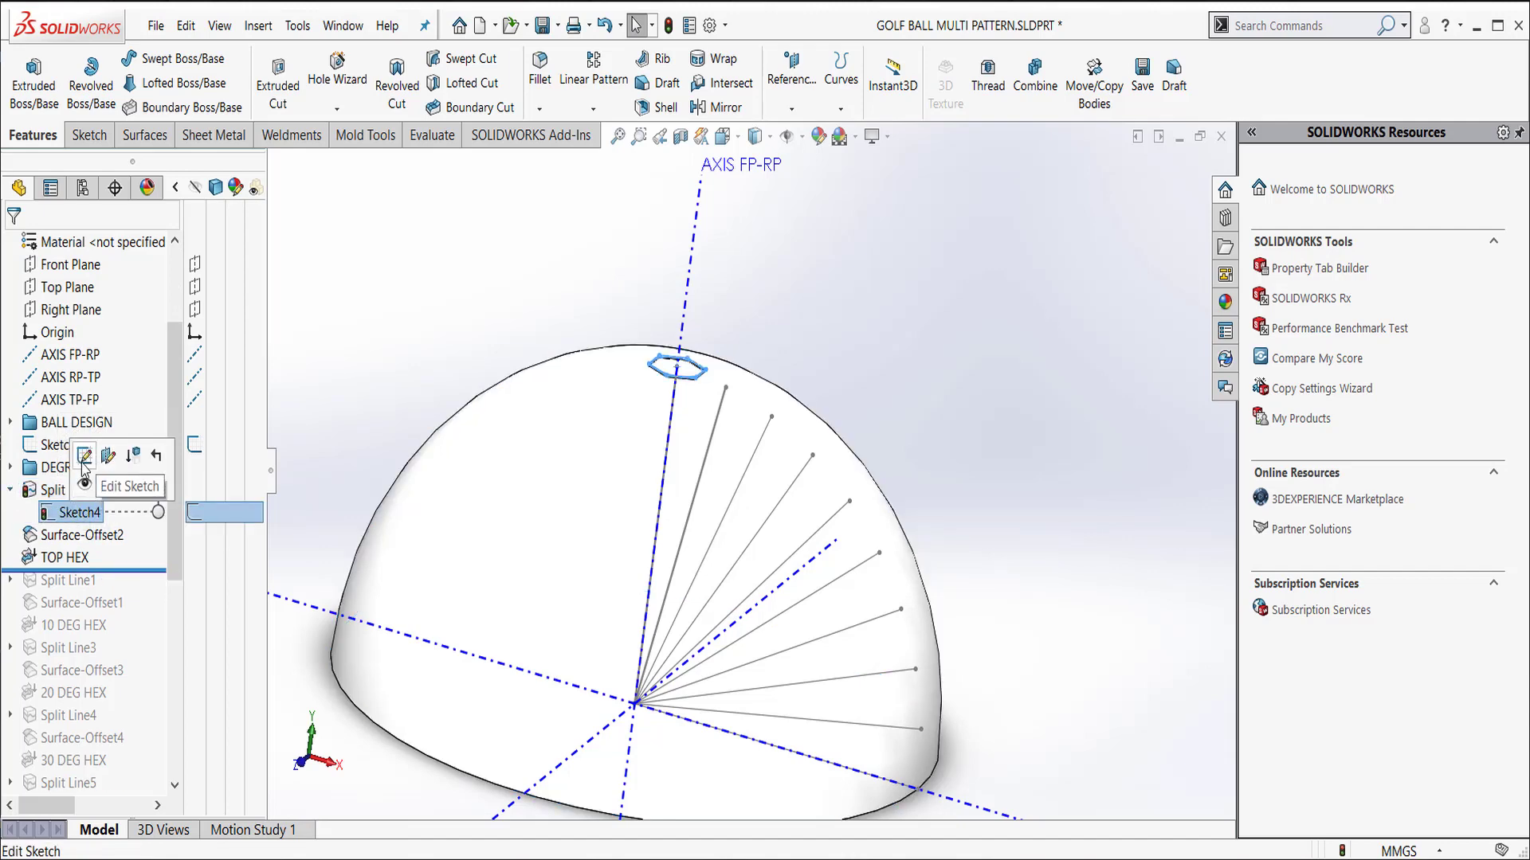
{"action": "left_click", "coordinate": [83, 456]}
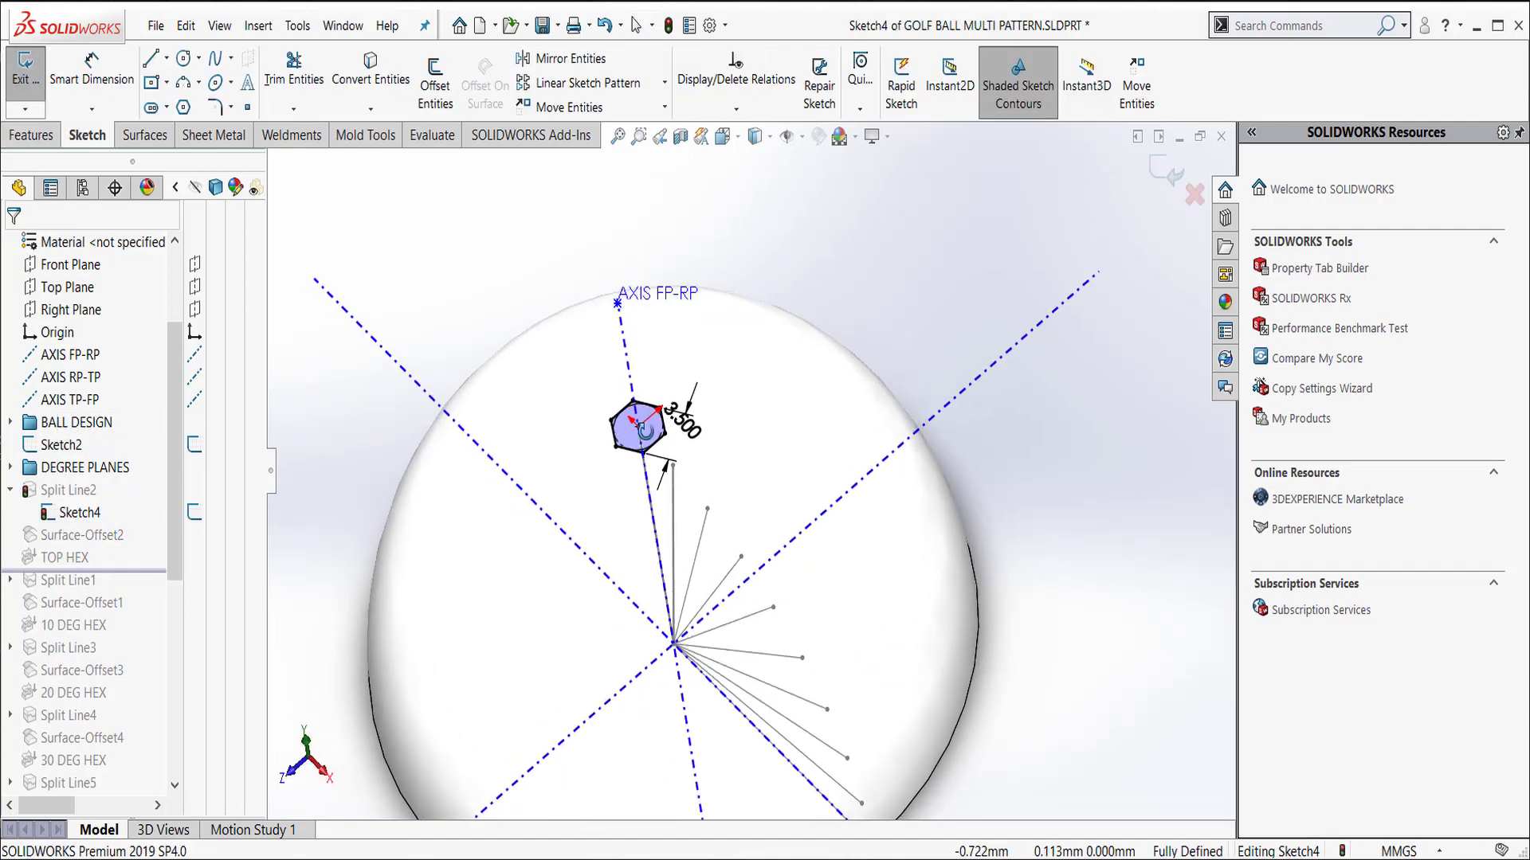
{"action": "scroll", "coordinate": [647, 431], "scroll_direction": "down", "scroll_amount": 5}
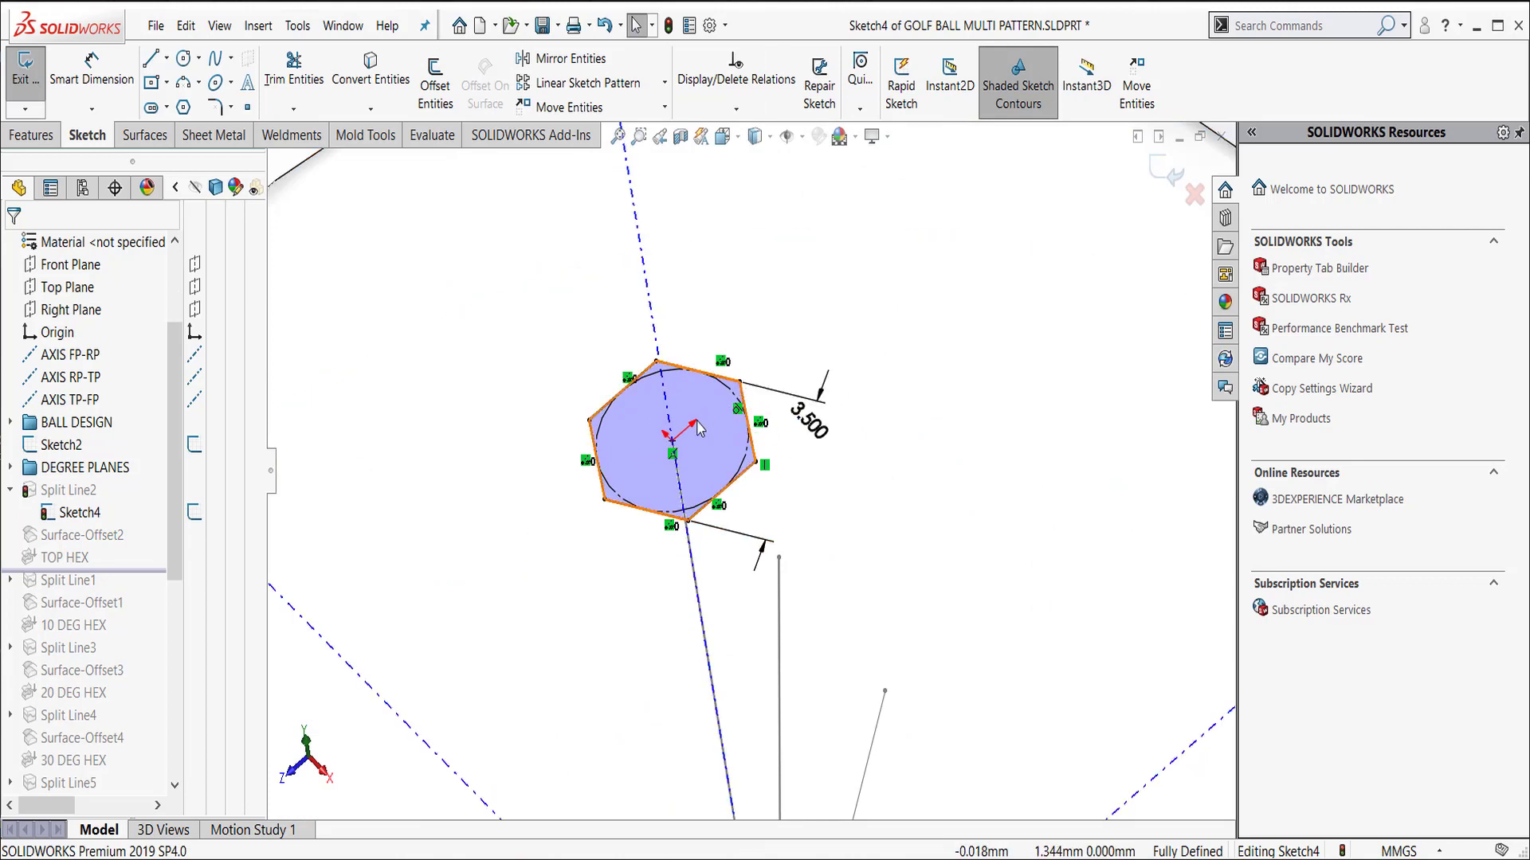
{"action": "left_click", "coordinate": [1157, 176]}
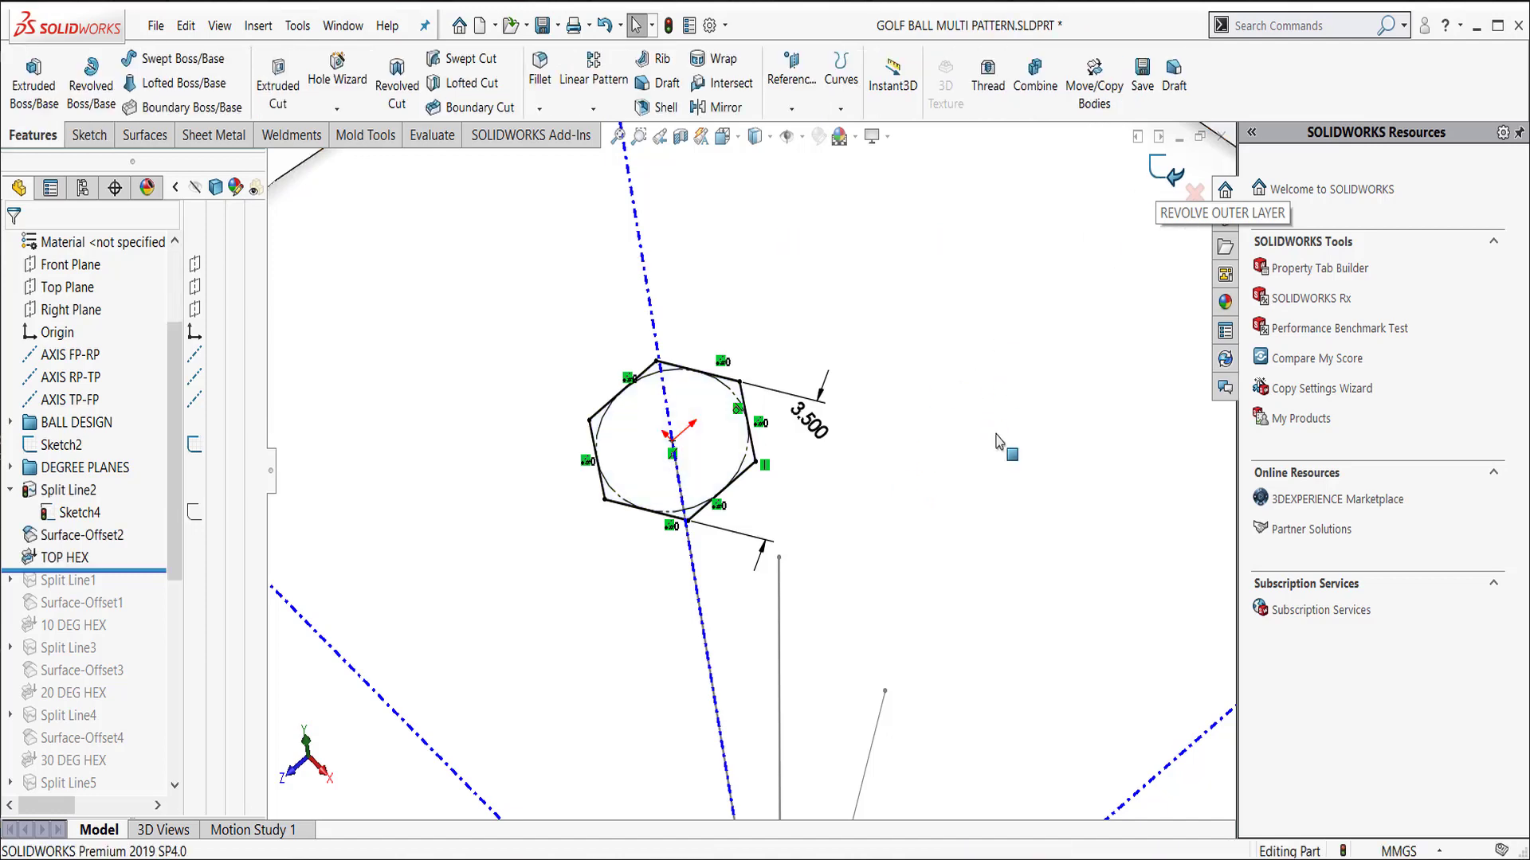
- Roll the part back to just after Sketch4 and inspect the split ball and hexagon faces
{"action": "scroll", "coordinate": [796, 420], "scroll_direction": "up", "scroll_amount": 3}
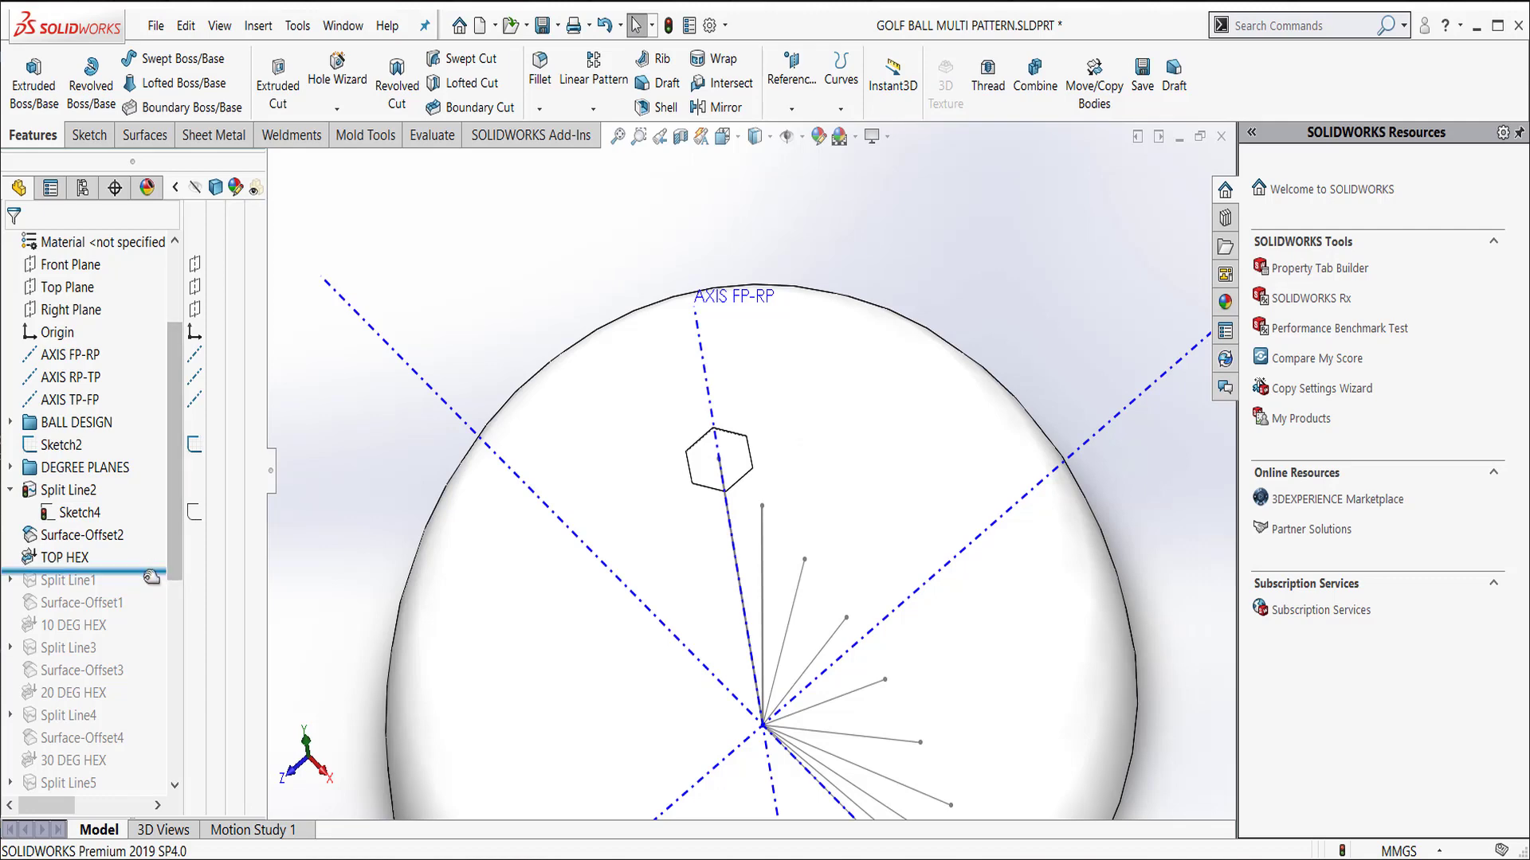
{"action": "left_click_drag", "start_coordinate": [152, 570], "coordinate": [152, 524]}
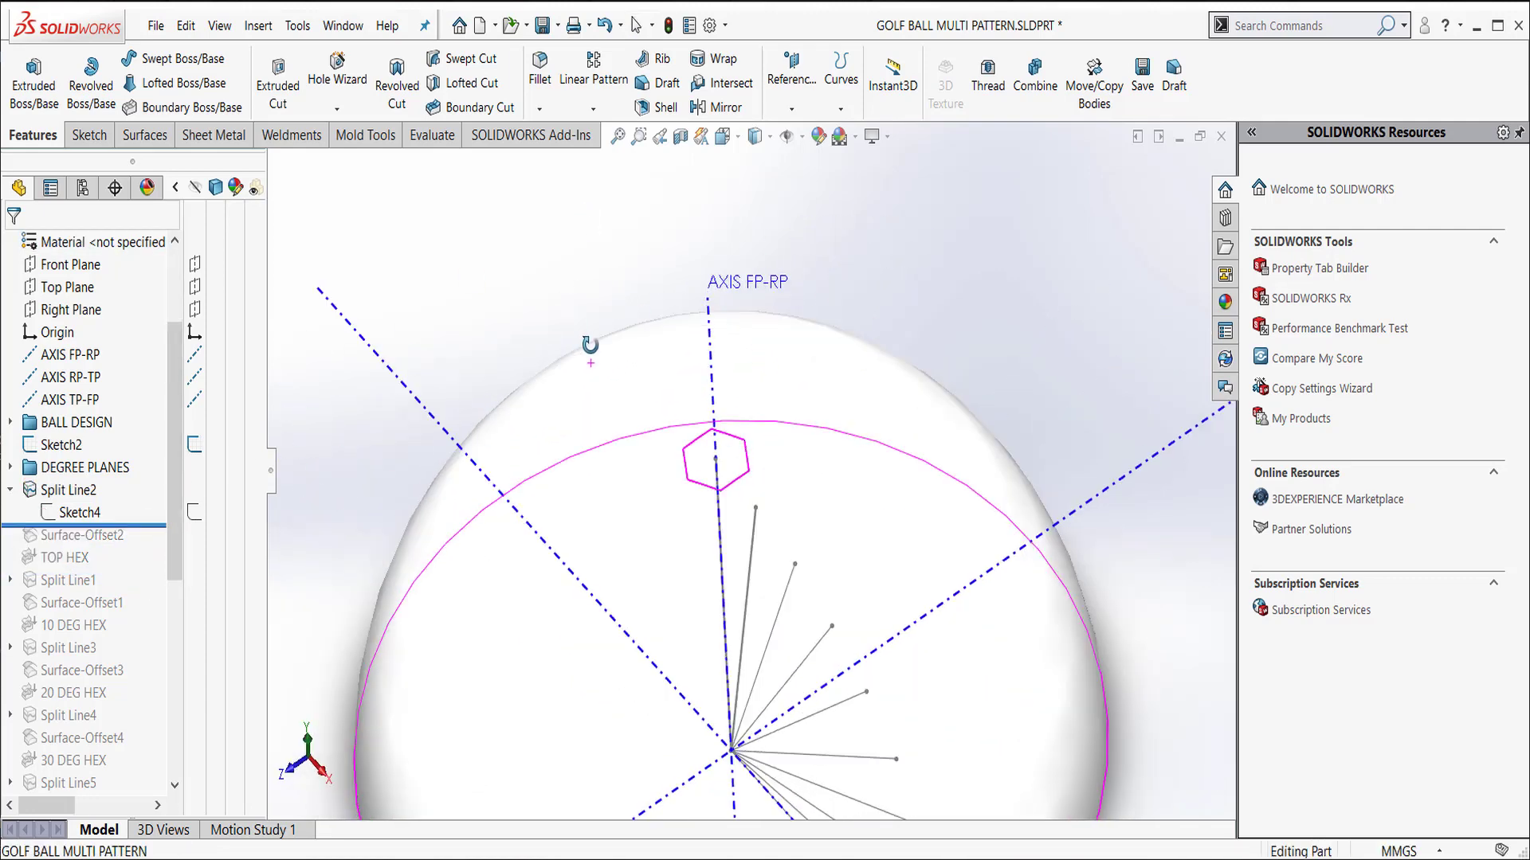
{"action": "left_click", "coordinate": [600, 420]}
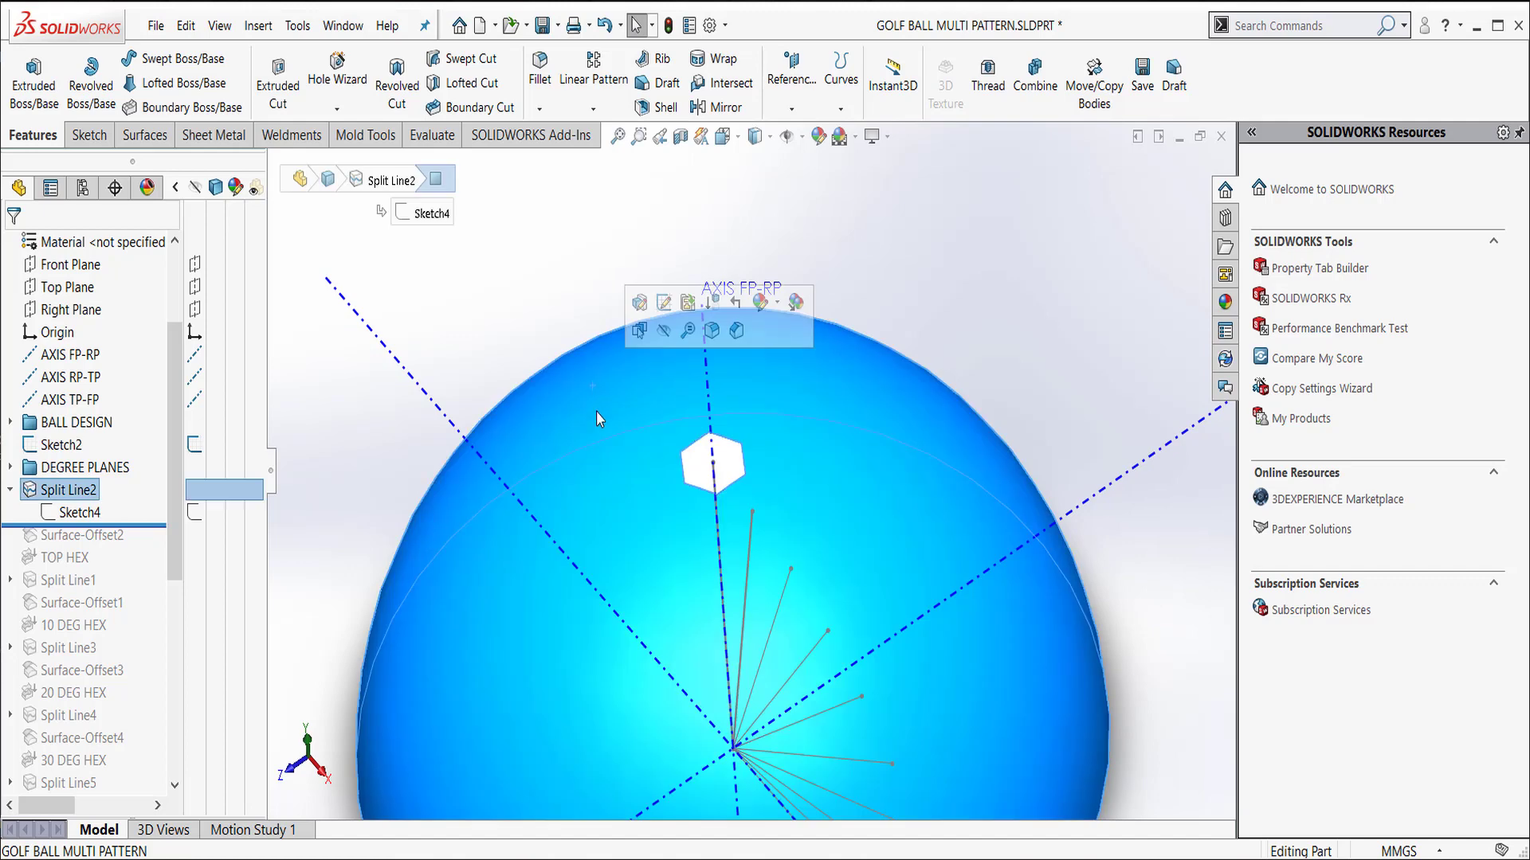
{"action": "left_click", "coordinate": [725, 472]}
{"action": "key", "text": "Escape"}
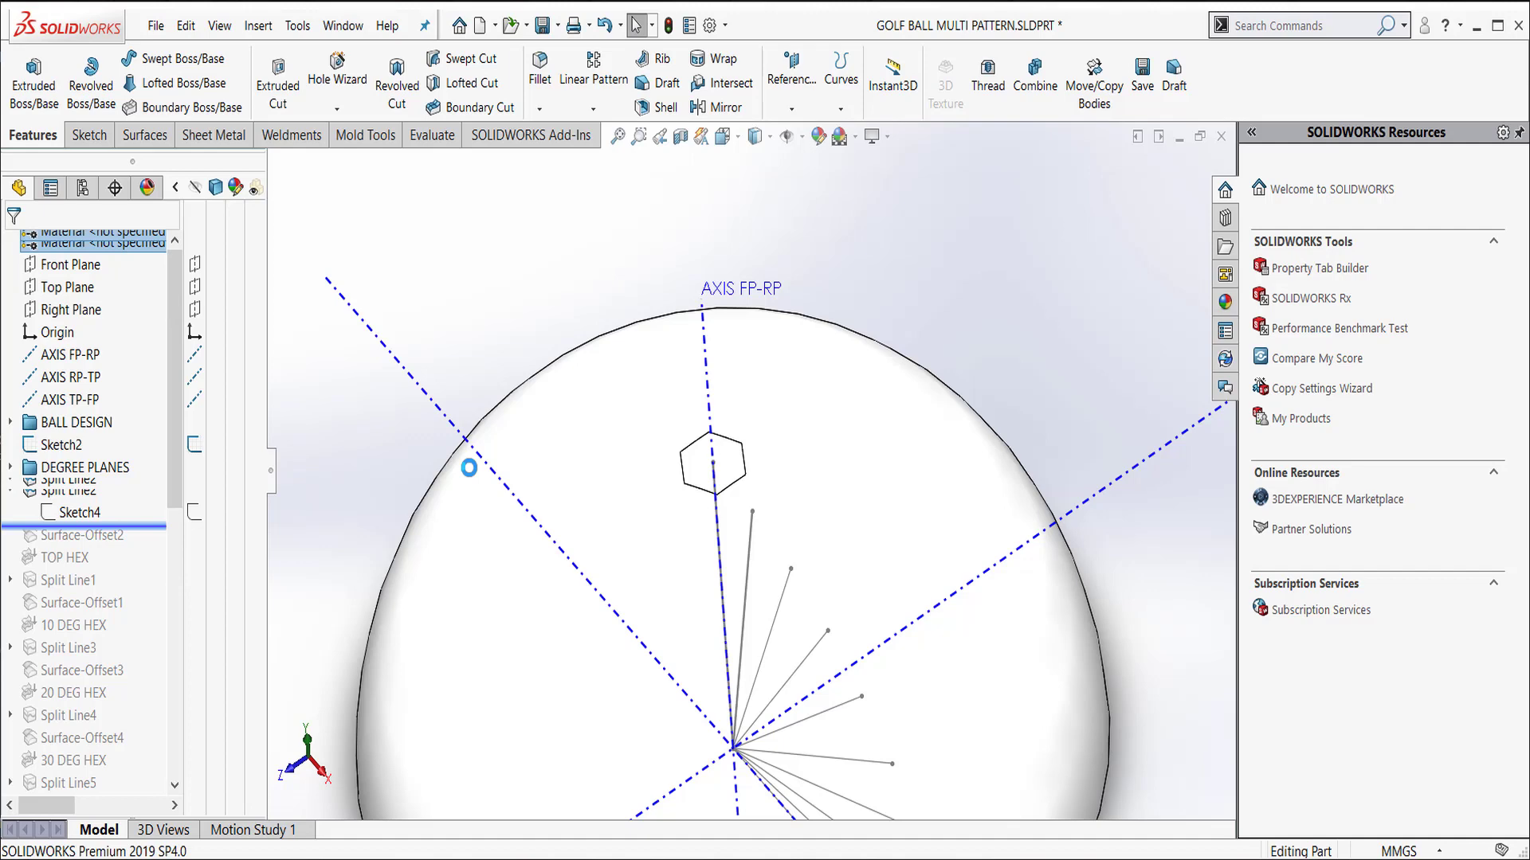
{"action": "left_click", "coordinate": [701, 478]}
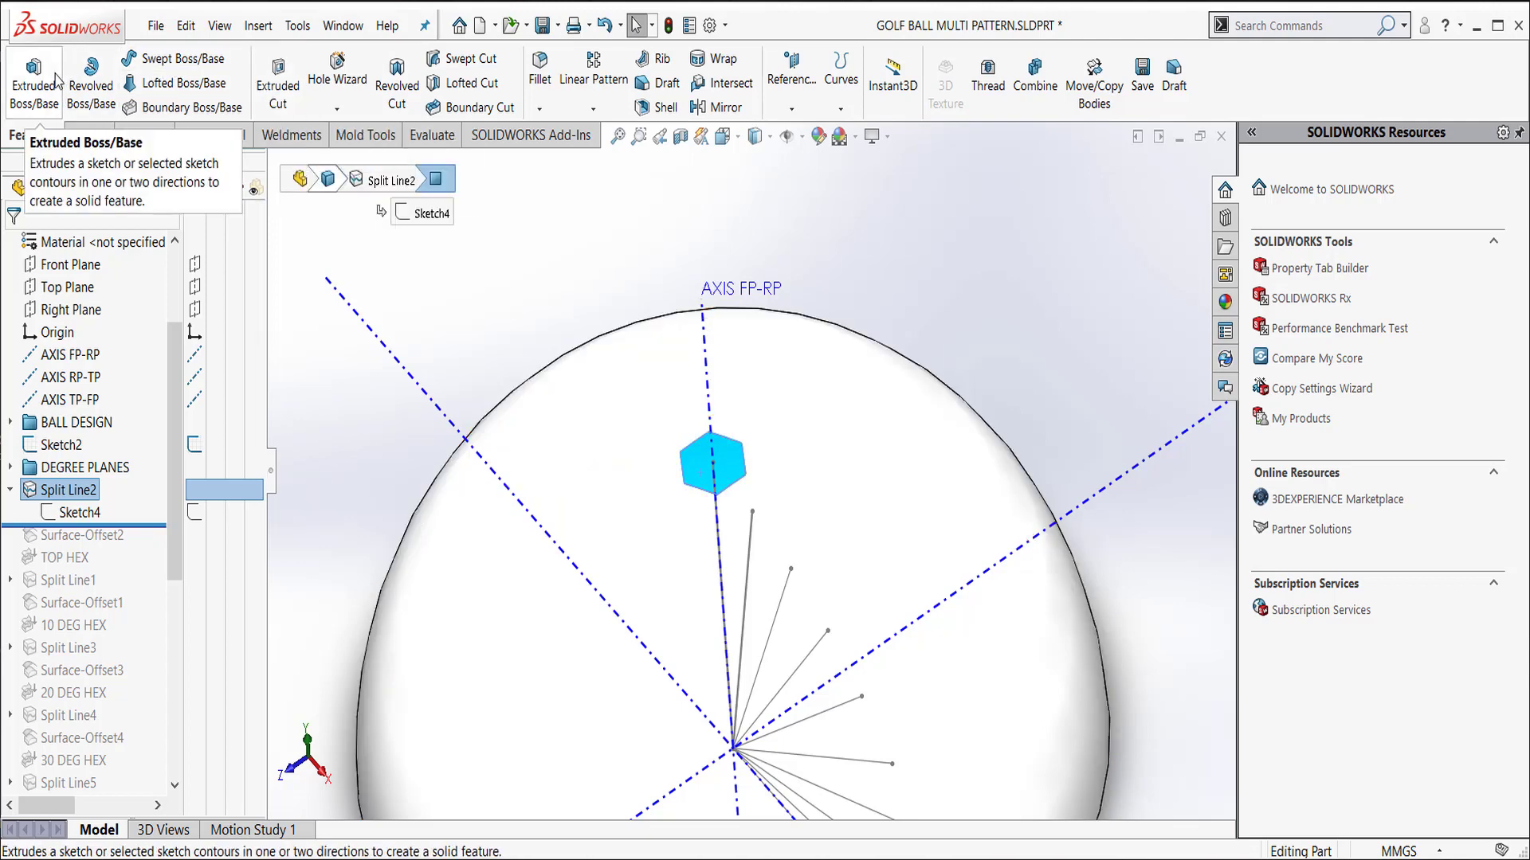
{"action": "left_click", "coordinate": [473, 326]}
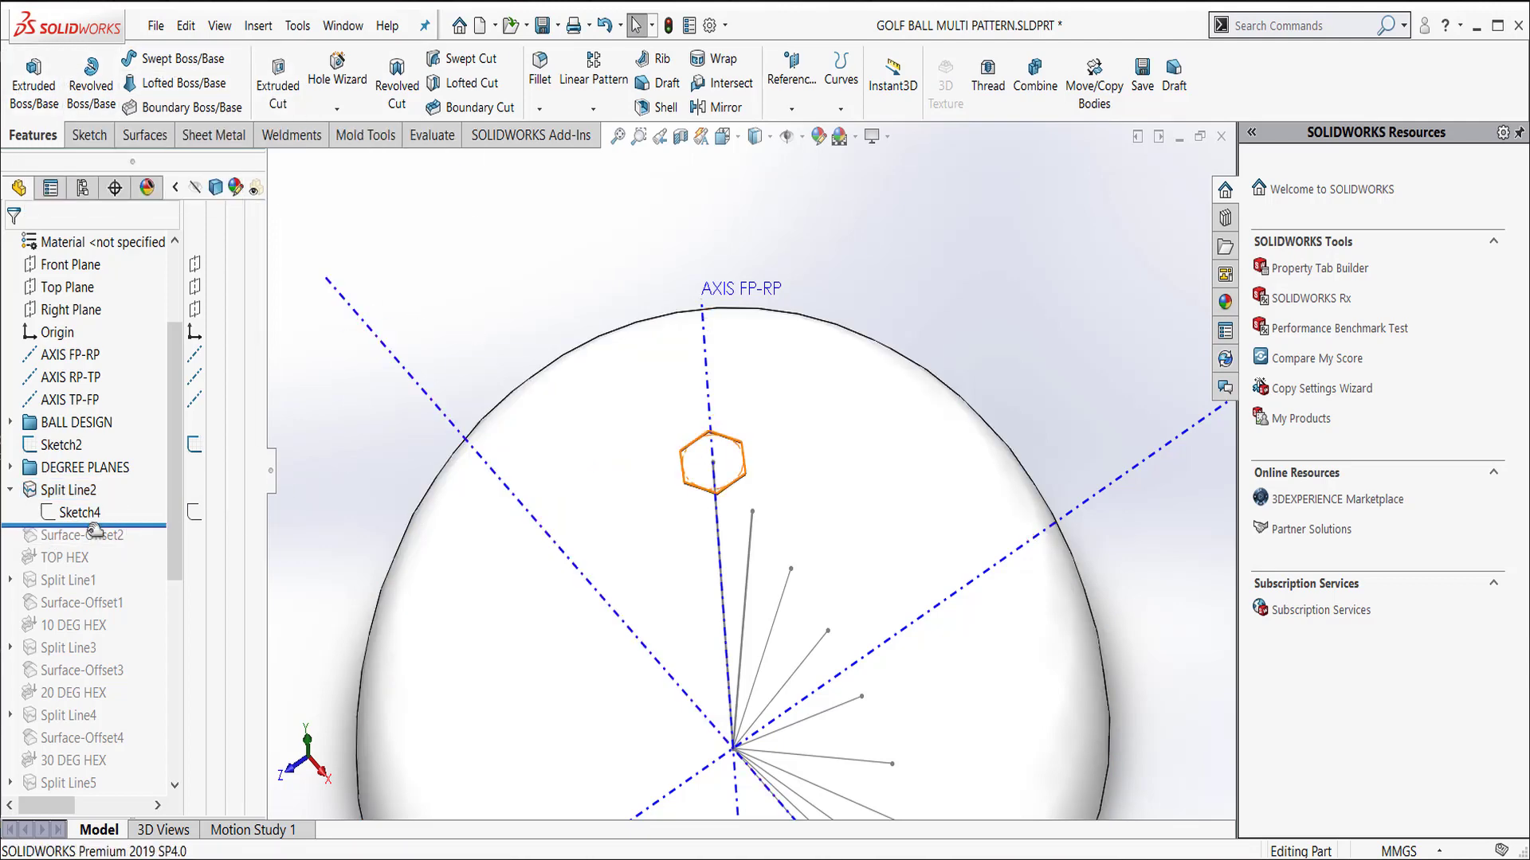
- Check the hexagon face's context options, then select Sketch4 and bring up the shortcut toolbar
{"action": "right_click", "coordinate": [737, 468]}
{"action": "left_click", "coordinate": [581, 265]}
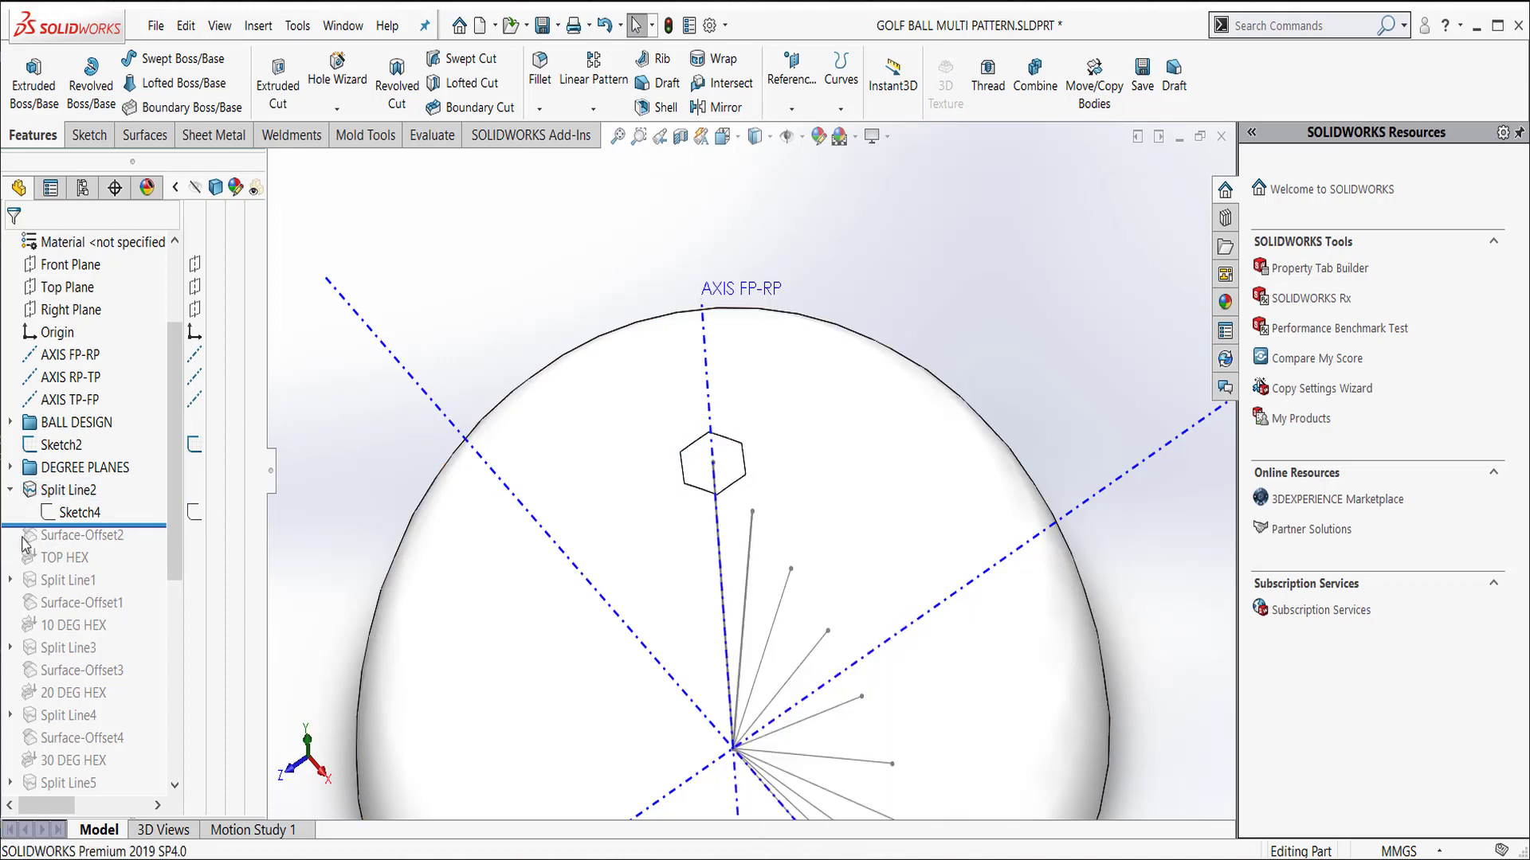
{"action": "left_click", "coordinate": [87, 513]}
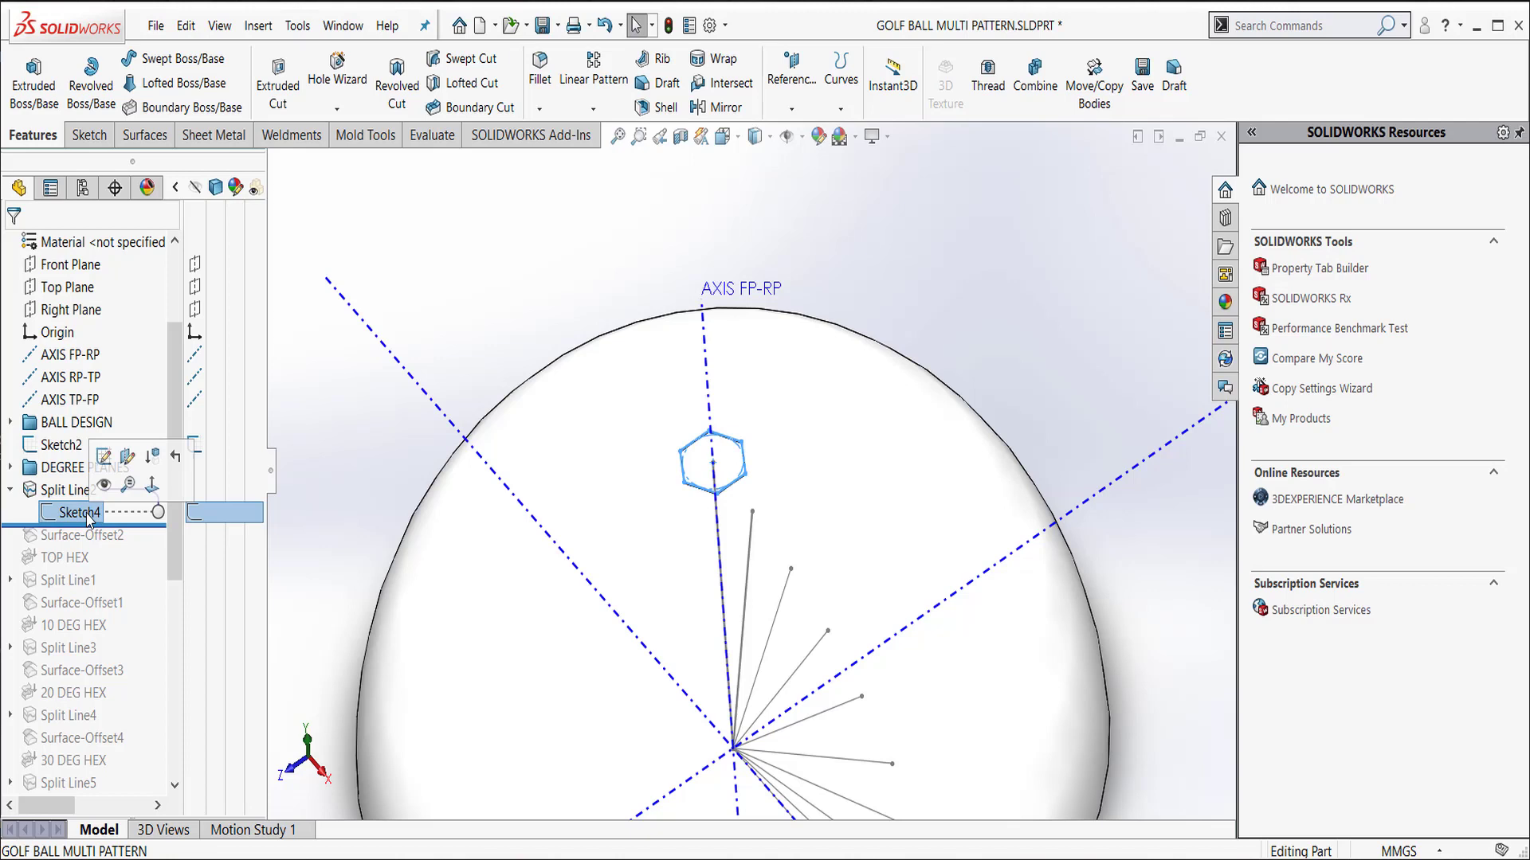
{"action": "key", "text": "s"}
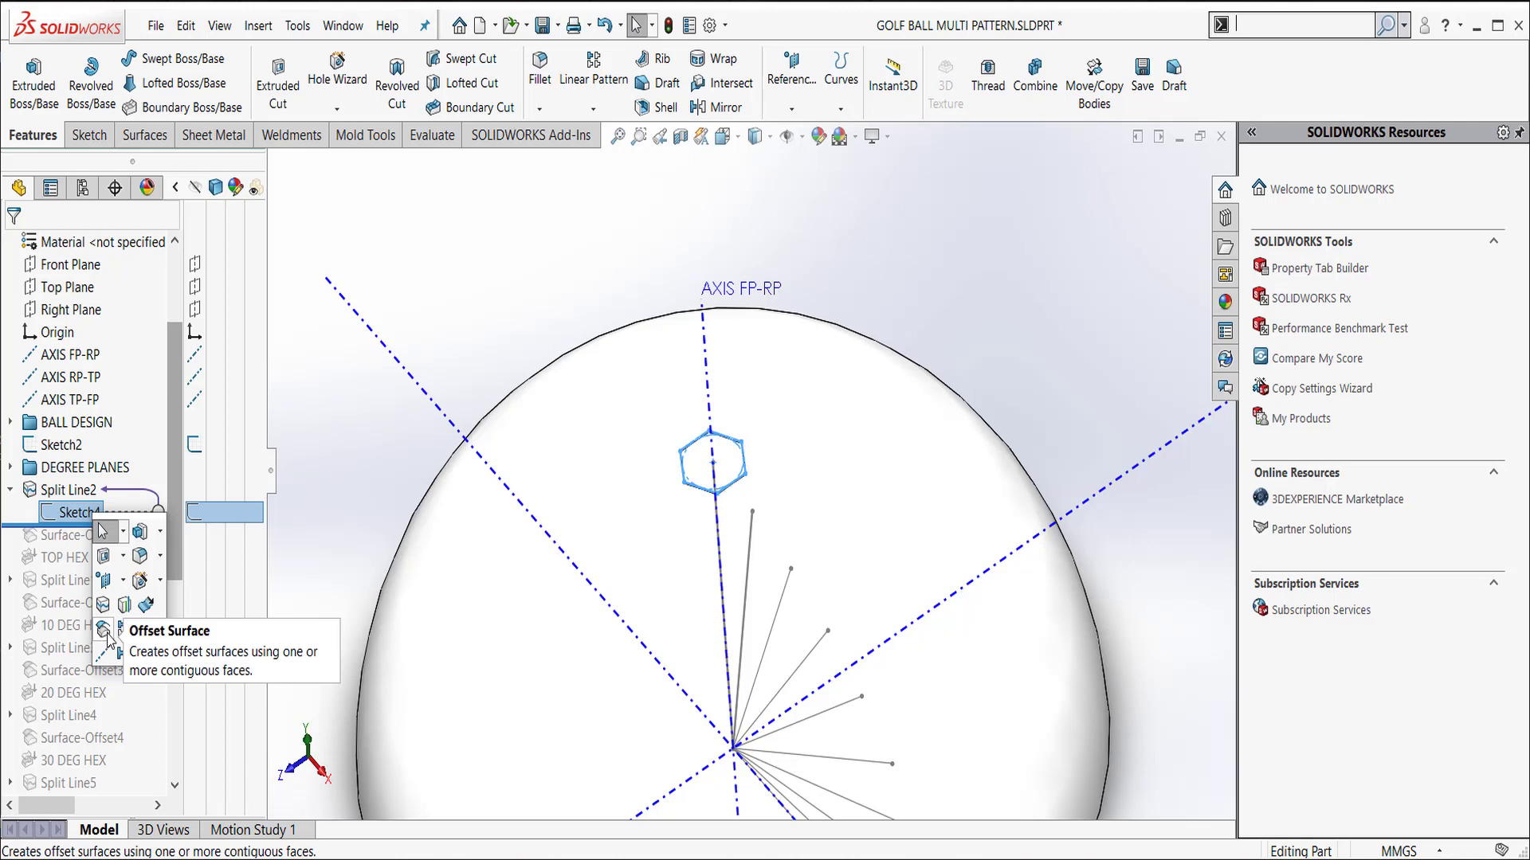
- Start an Offset Surface on the hexagon face, then cancel it
{"action": "left_click", "coordinate": [107, 637]}
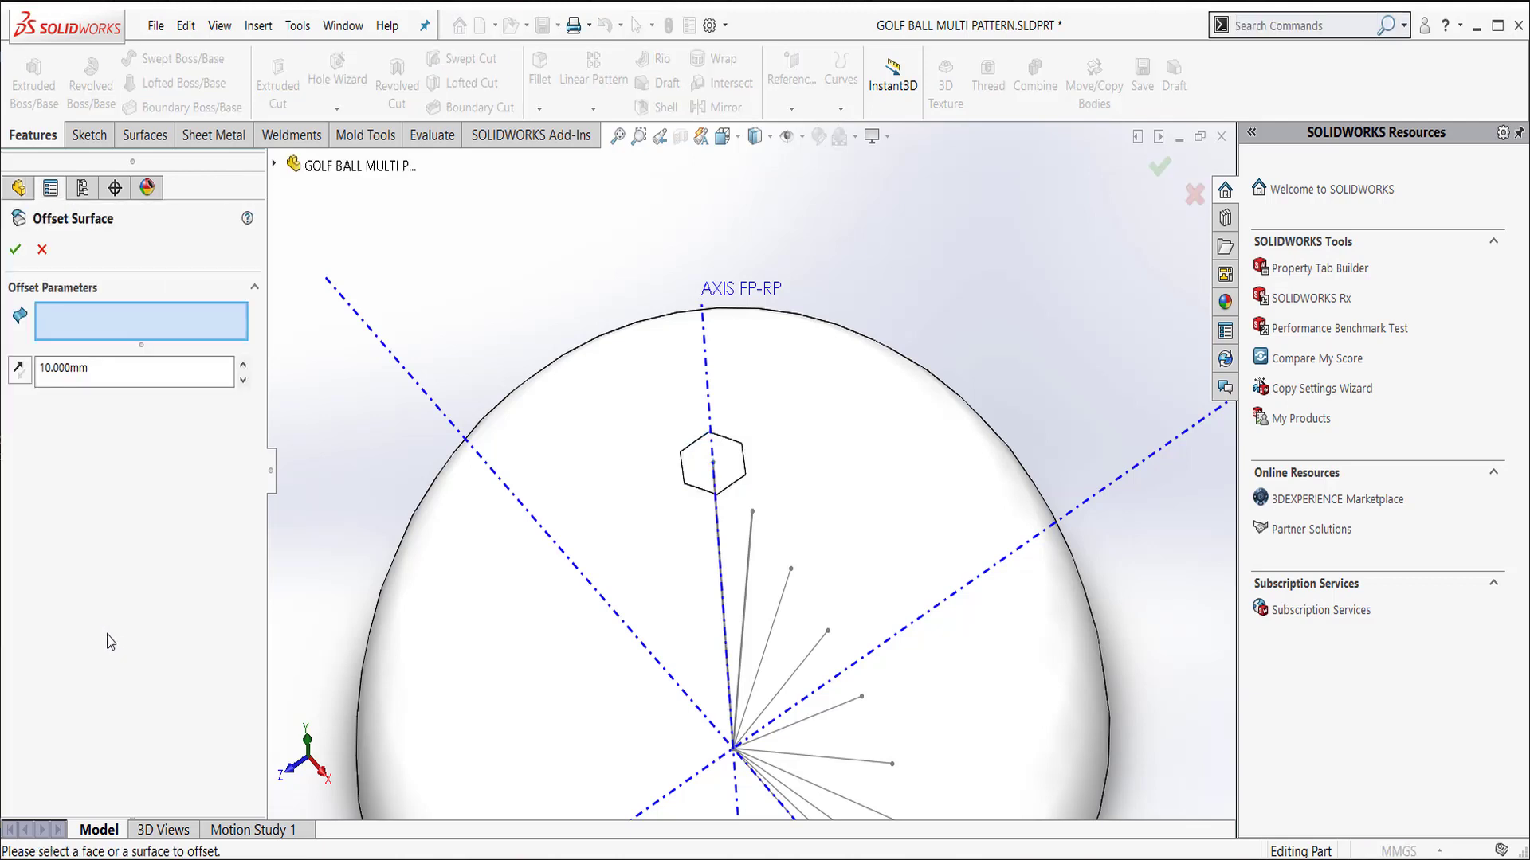
{"action": "left_click", "coordinate": [118, 320]}
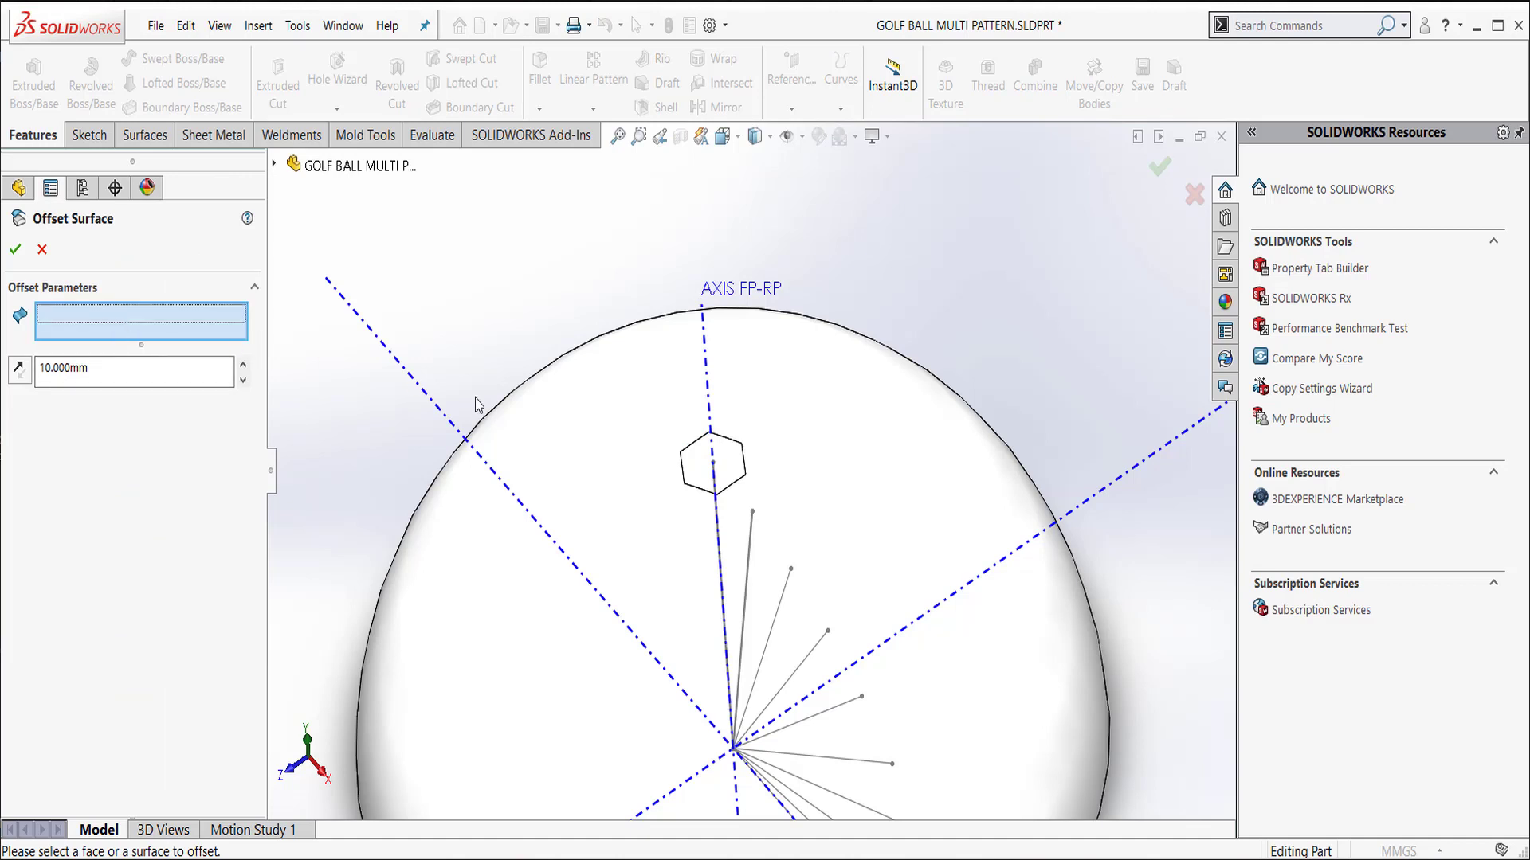
{"action": "left_click", "coordinate": [735, 460]}
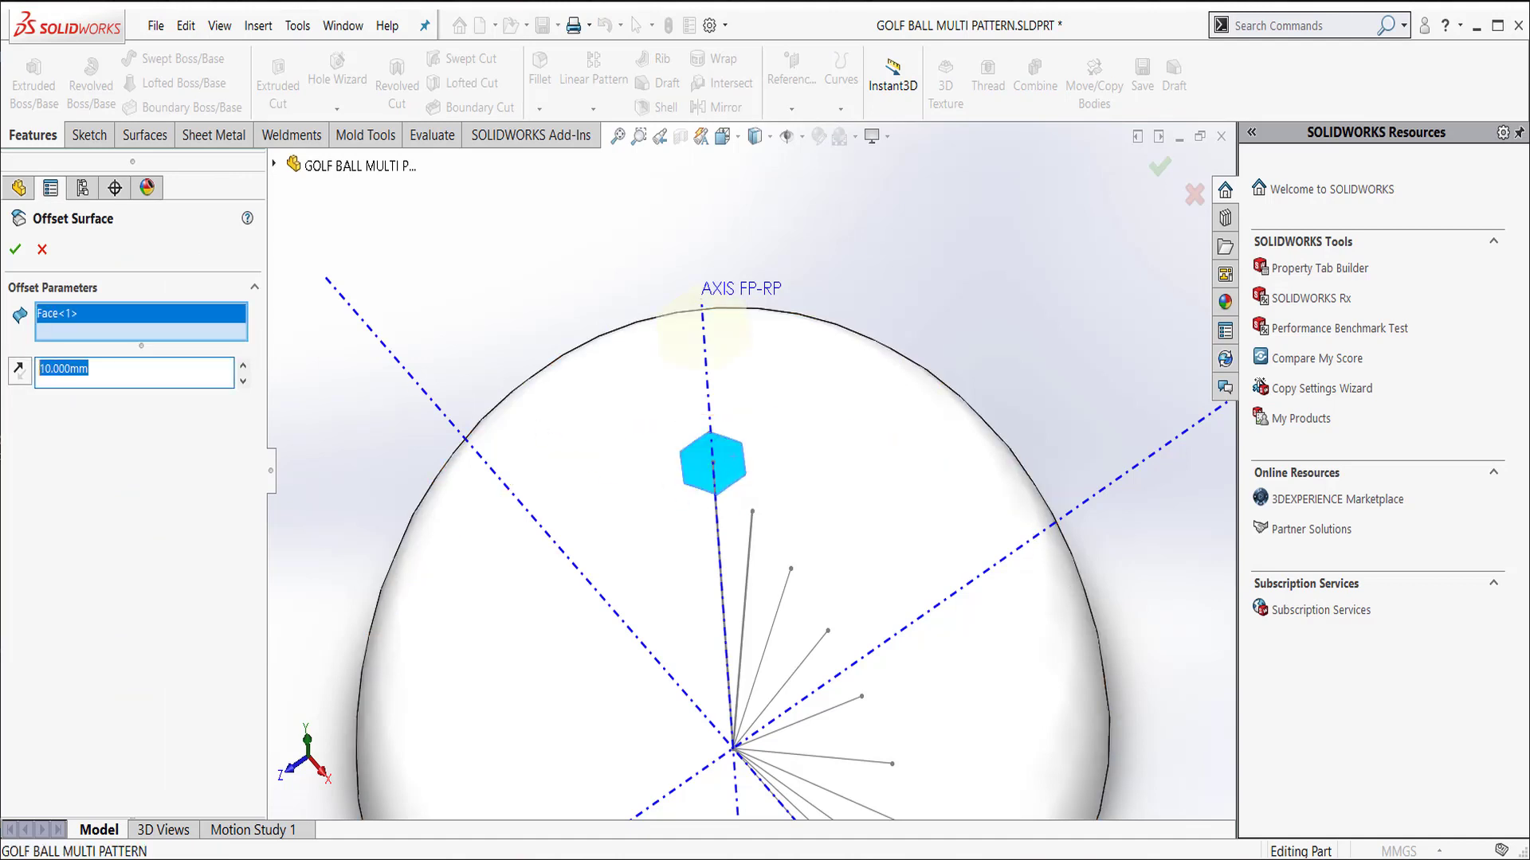
{"action": "left_click", "coordinate": [43, 249]}
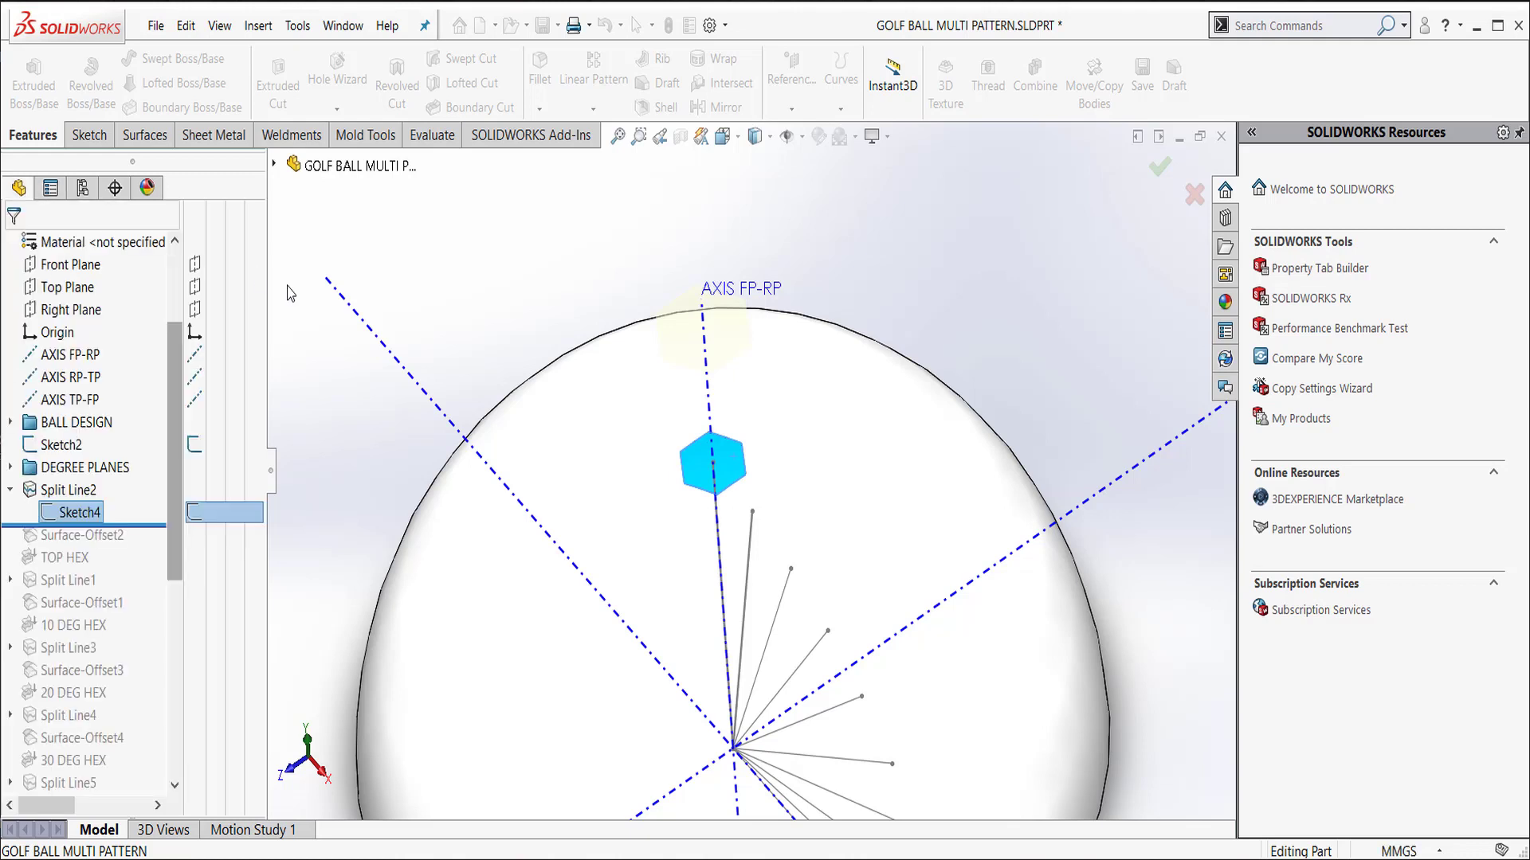
- Roll forward to include Surface-Offset2, the 10.000mm offset of the hexagon face
{"action": "left_click_drag", "start_coordinate": [111, 527], "coordinate": [112, 545]}
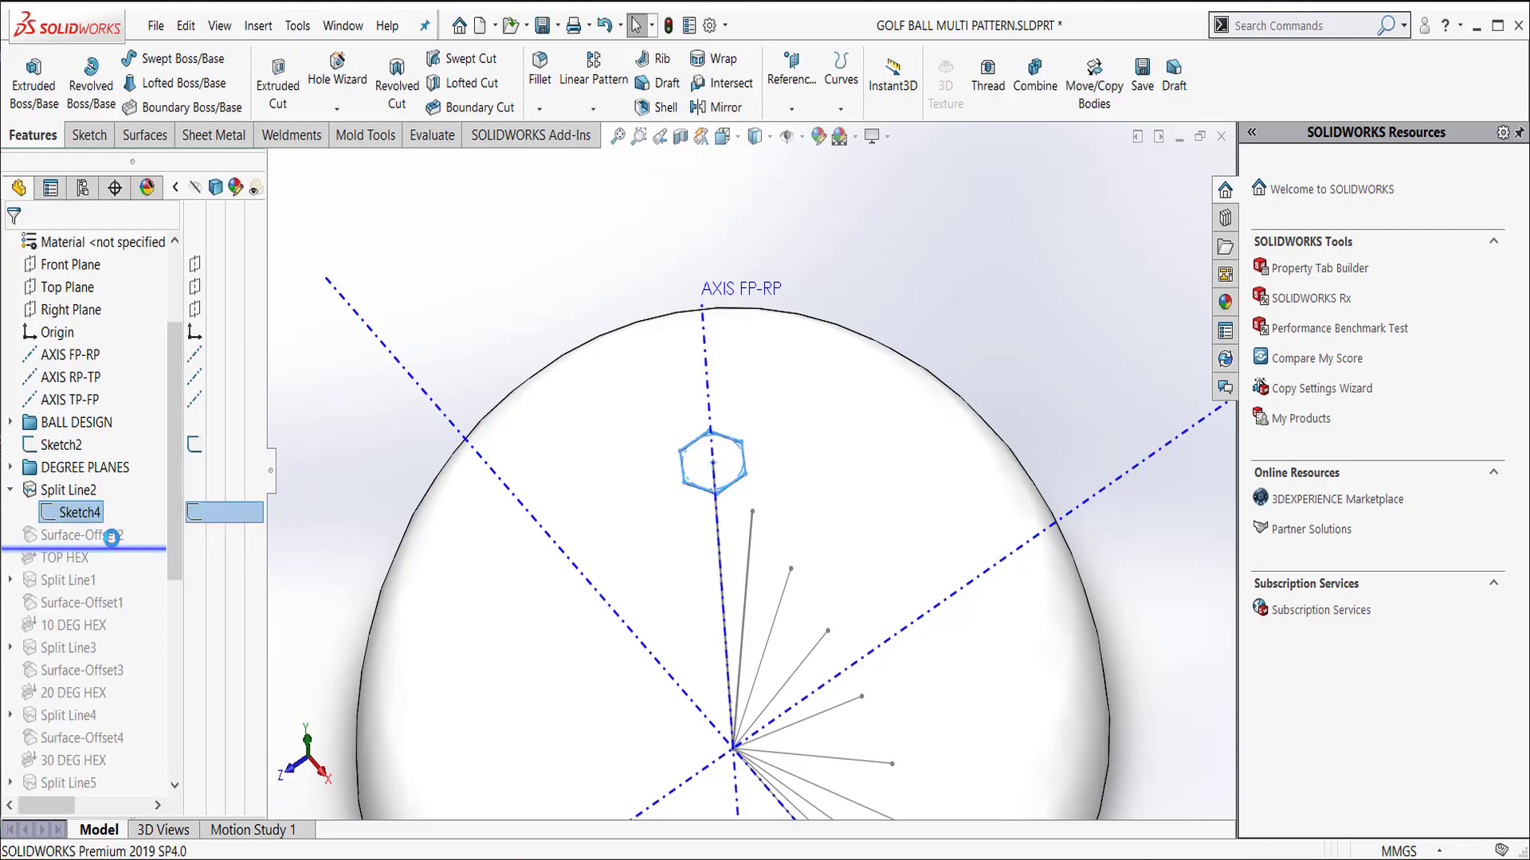
{"action": "left_click", "coordinate": [82, 535]}
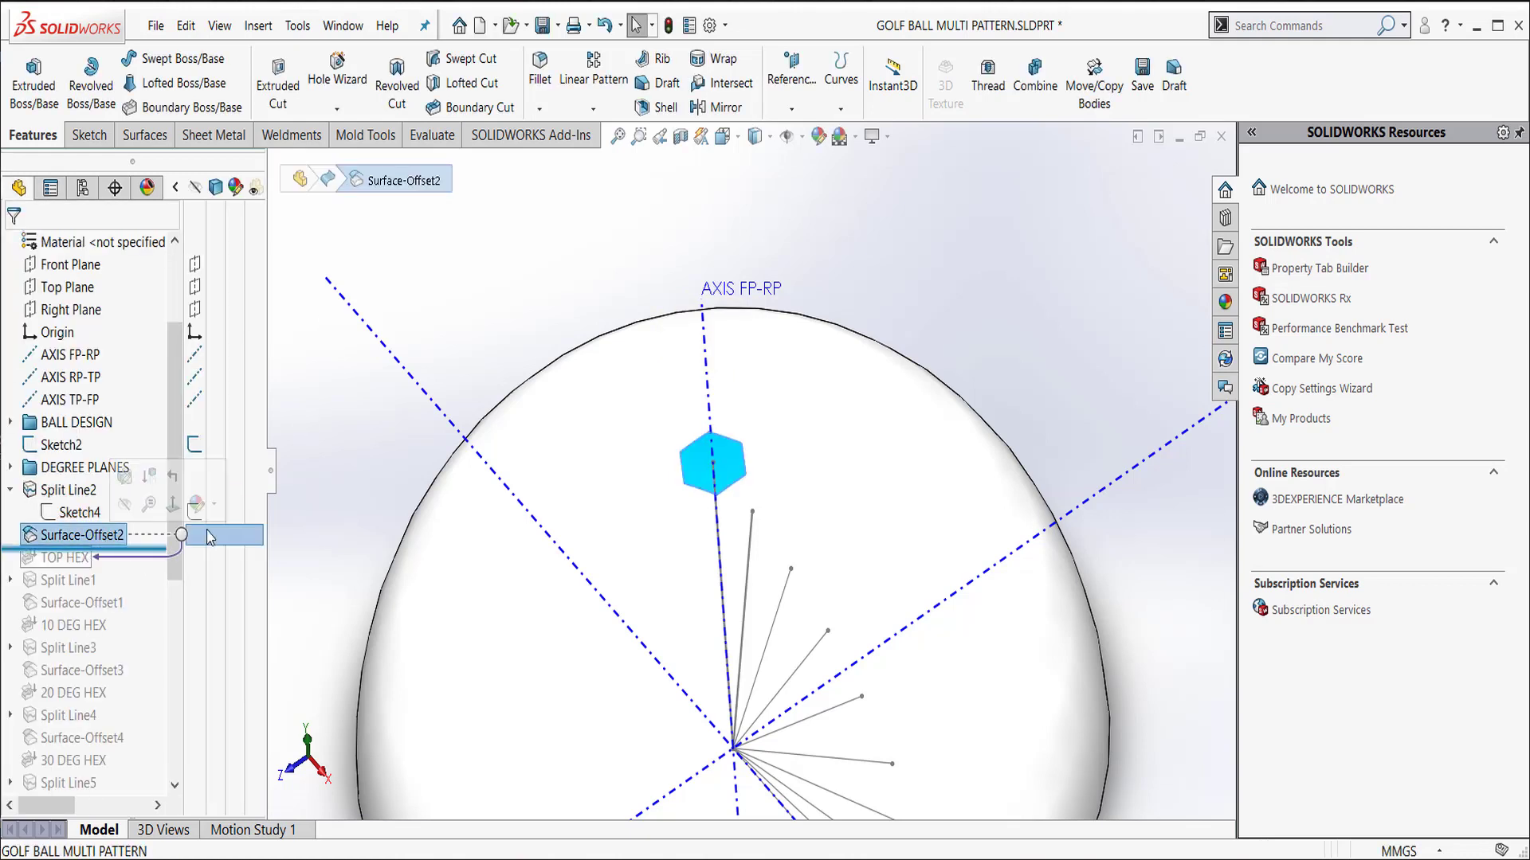
{"action": "left_click", "coordinate": [325, 410]}
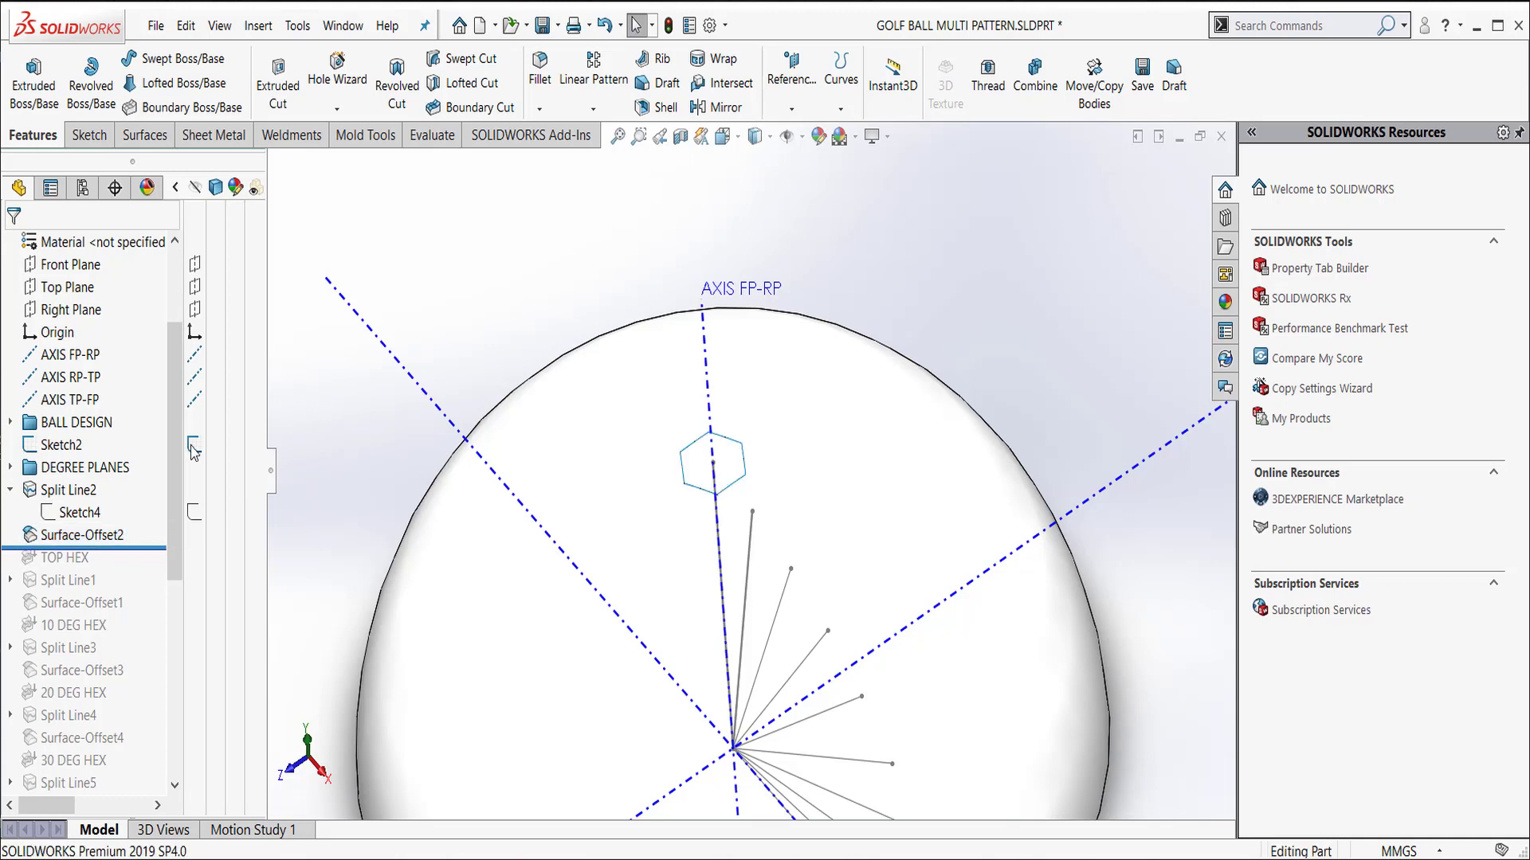
- Roll forward past TOP HEX and confirm its 0.040mm thickening of Surface-Offset2
{"action": "left_click", "coordinate": [148, 137]}
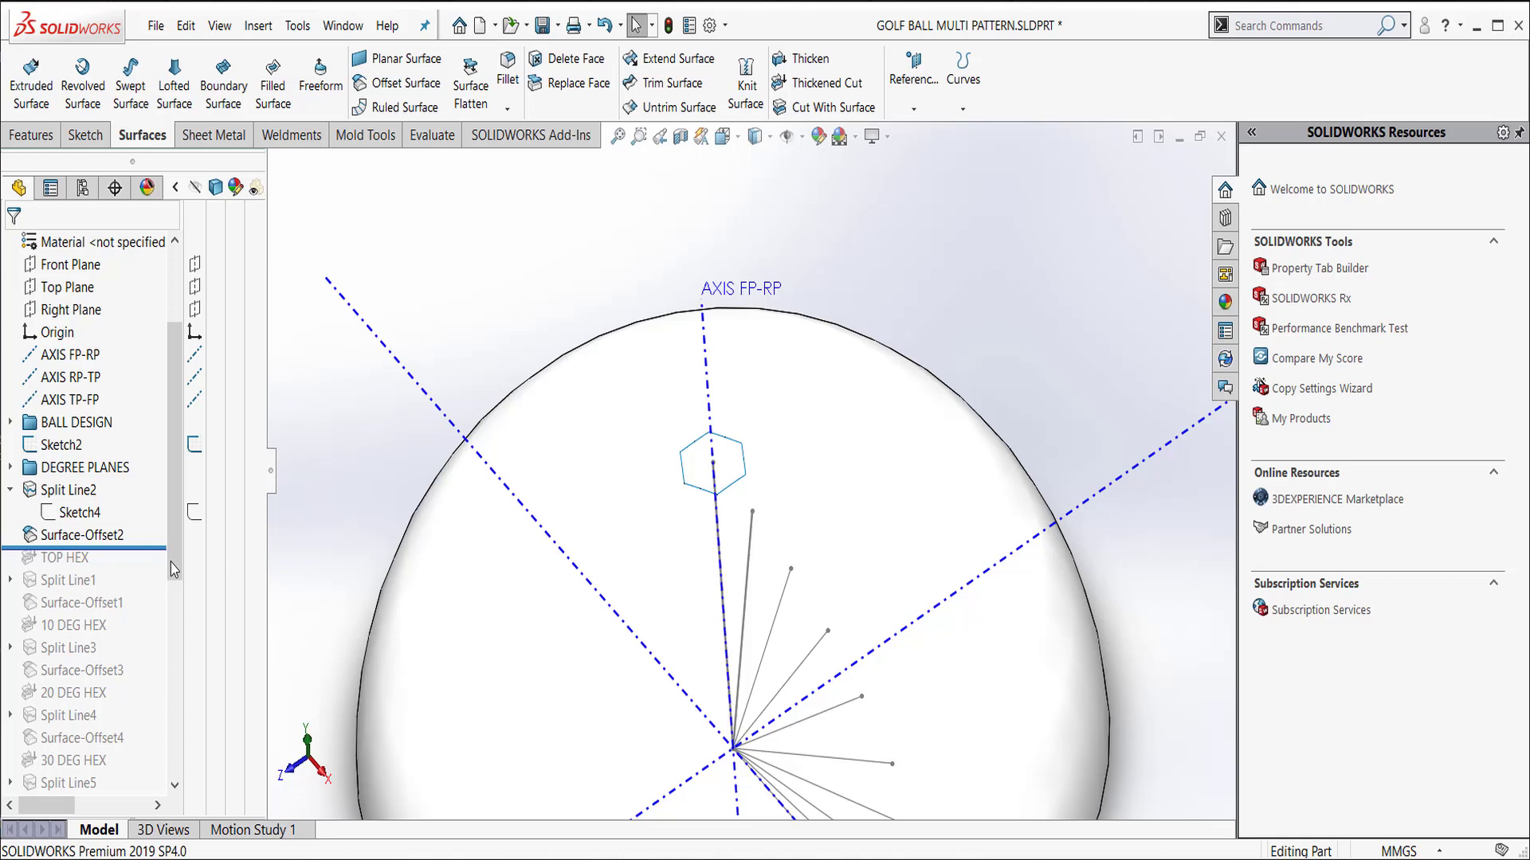
{"action": "left_click", "coordinate": [107, 540]}
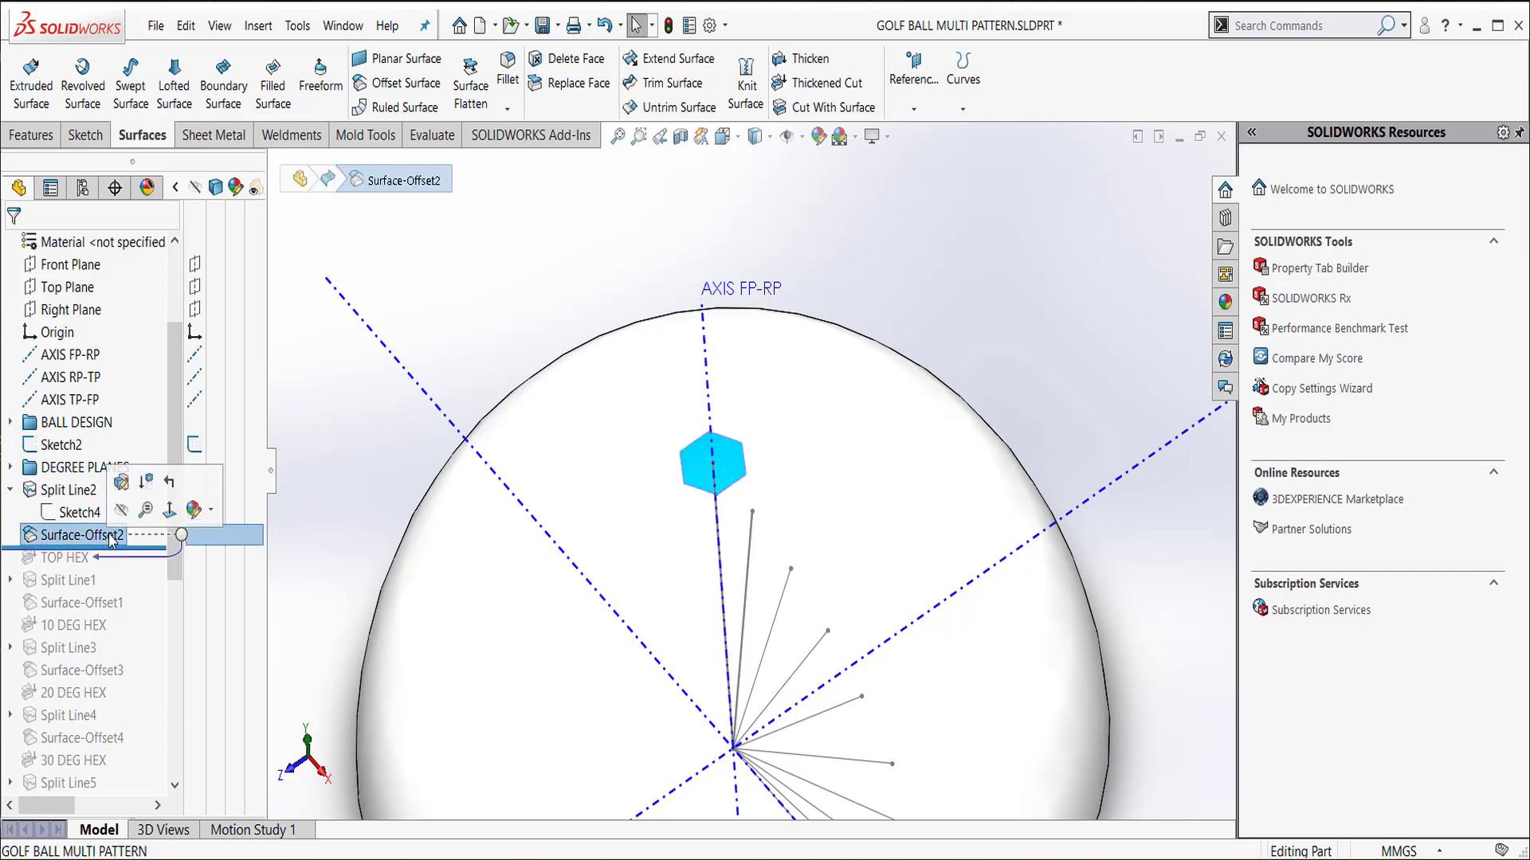
{"action": "left_click", "coordinate": [144, 548]}
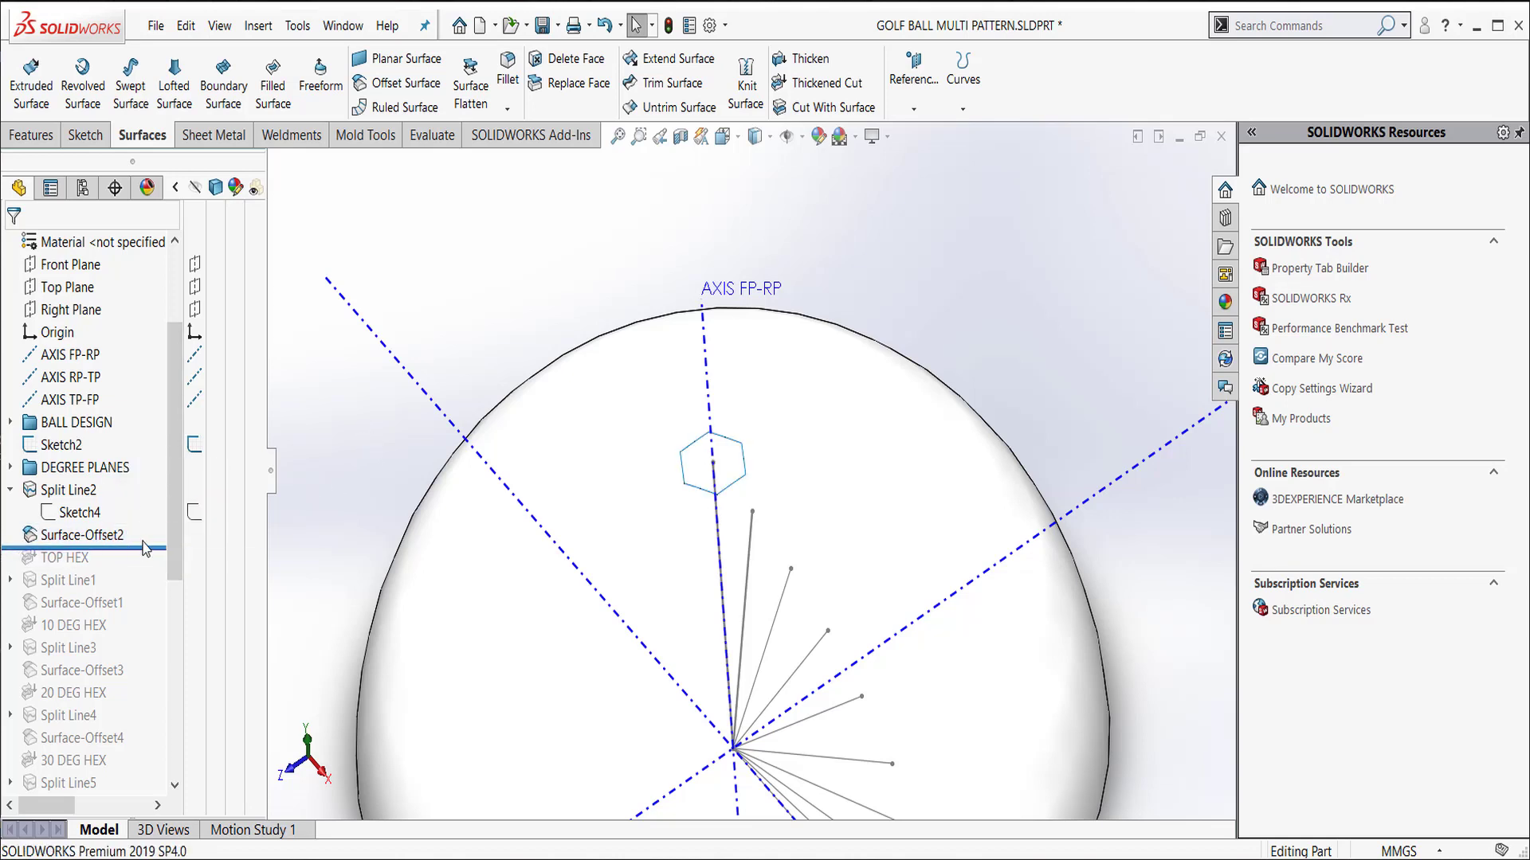
{"action": "left_click_drag", "start_coordinate": [145, 547], "coordinate": [144, 569]}
{"action": "left_click", "coordinate": [56, 557]}
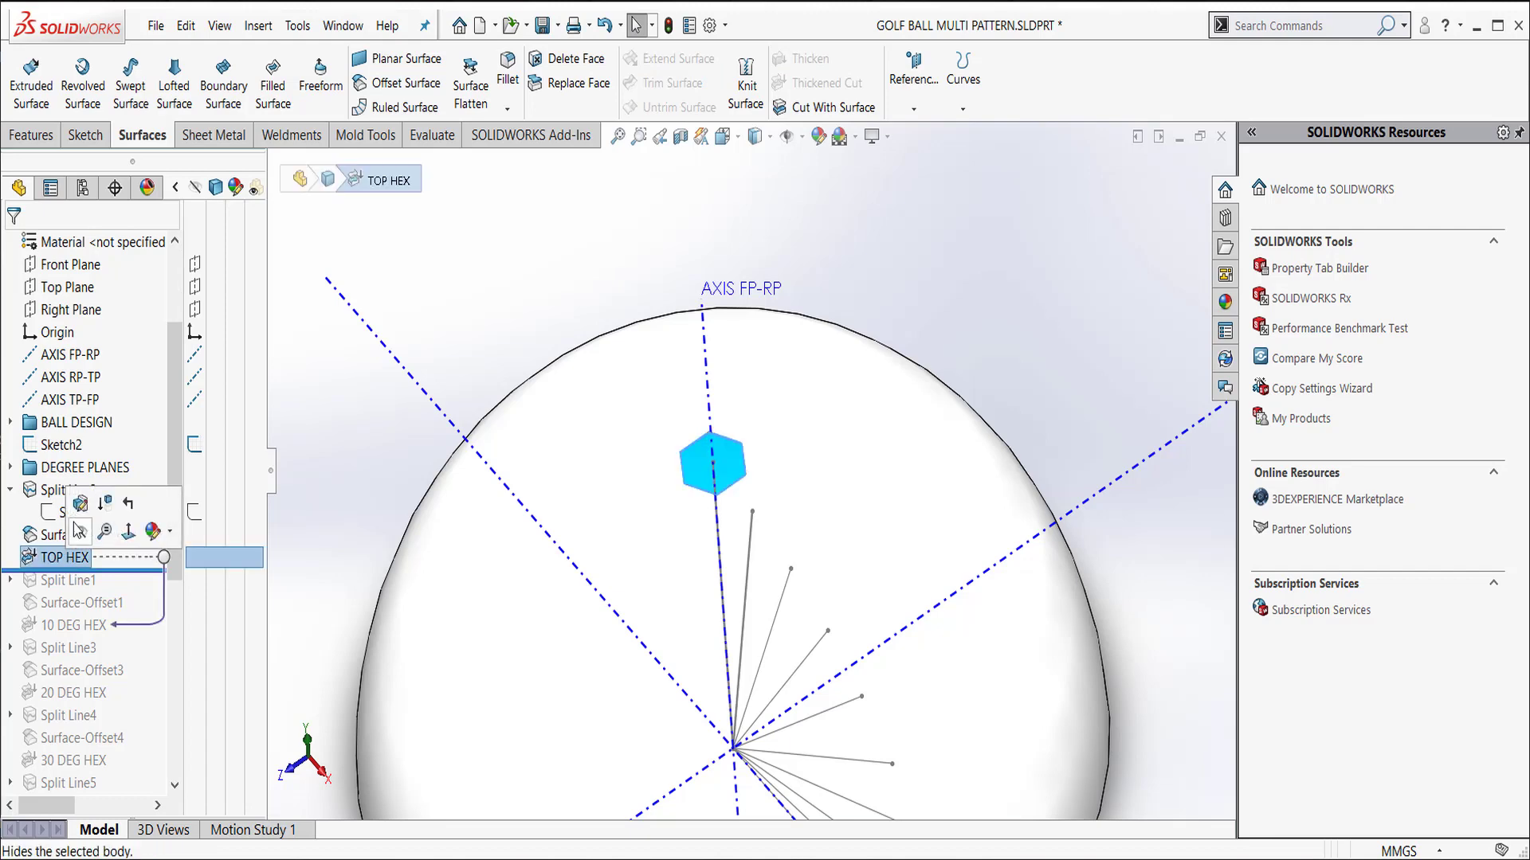
{"action": "left_click", "coordinate": [81, 504]}
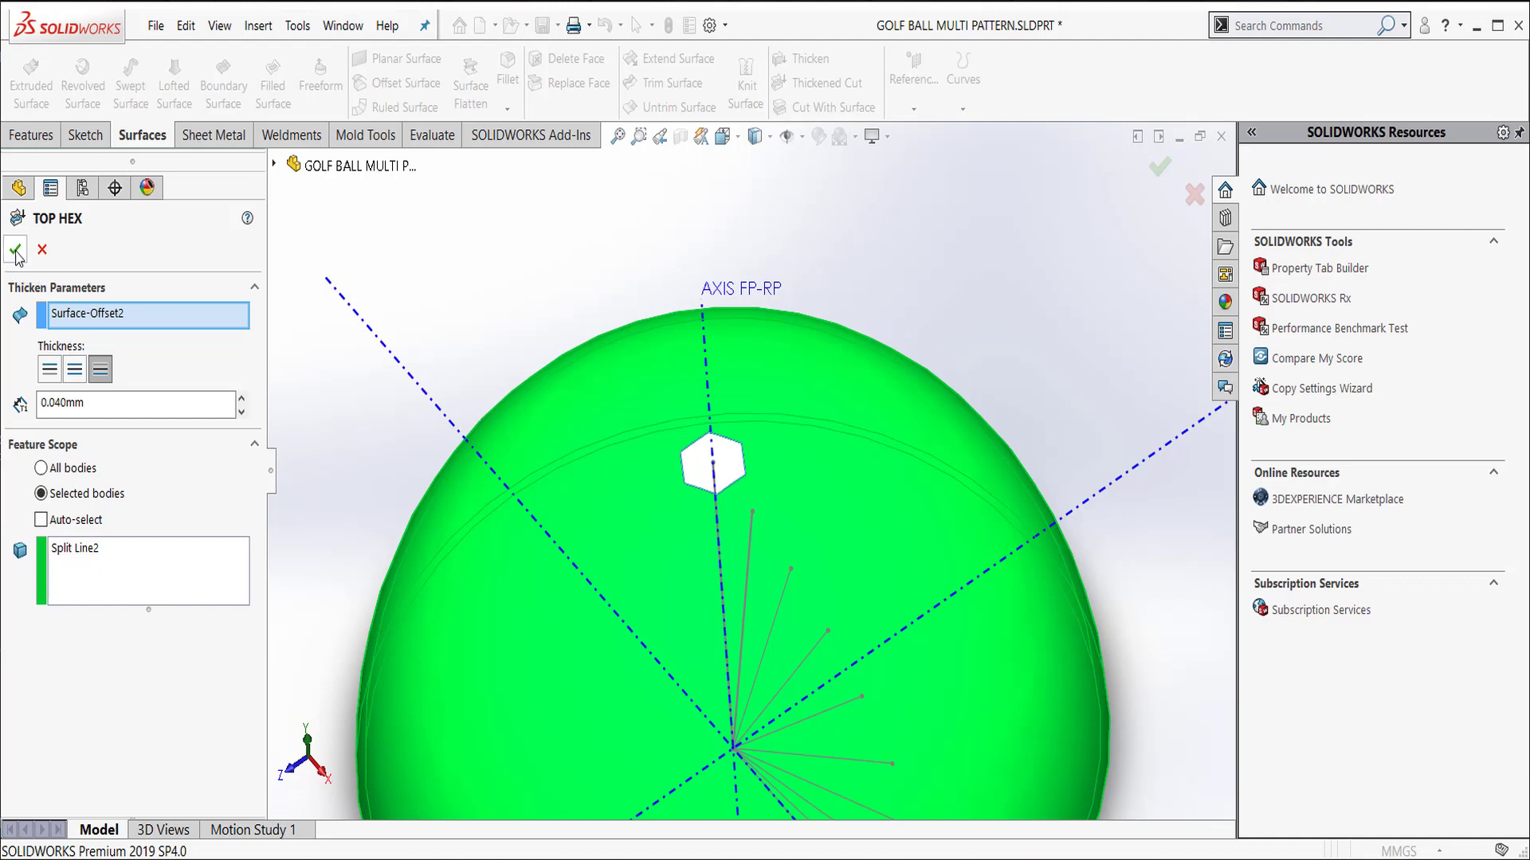
{"action": "left_click", "coordinate": [16, 252]}
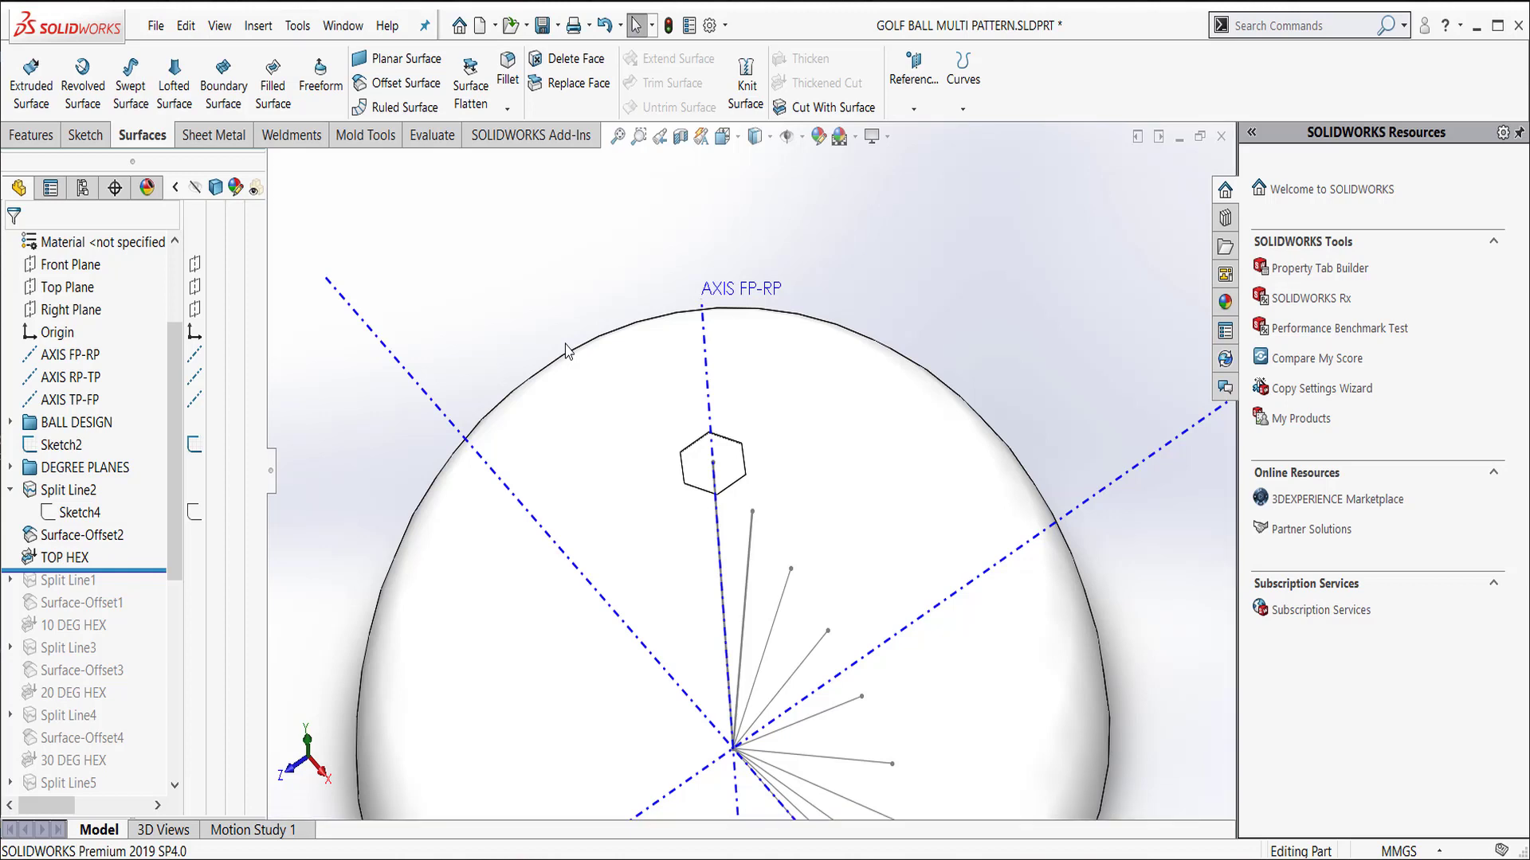
- Roll forward to include 10 DEG HEX and review its thicken settings without changes
{"action": "left_click_drag", "start_coordinate": [131, 576], "coordinate": [135, 638]}
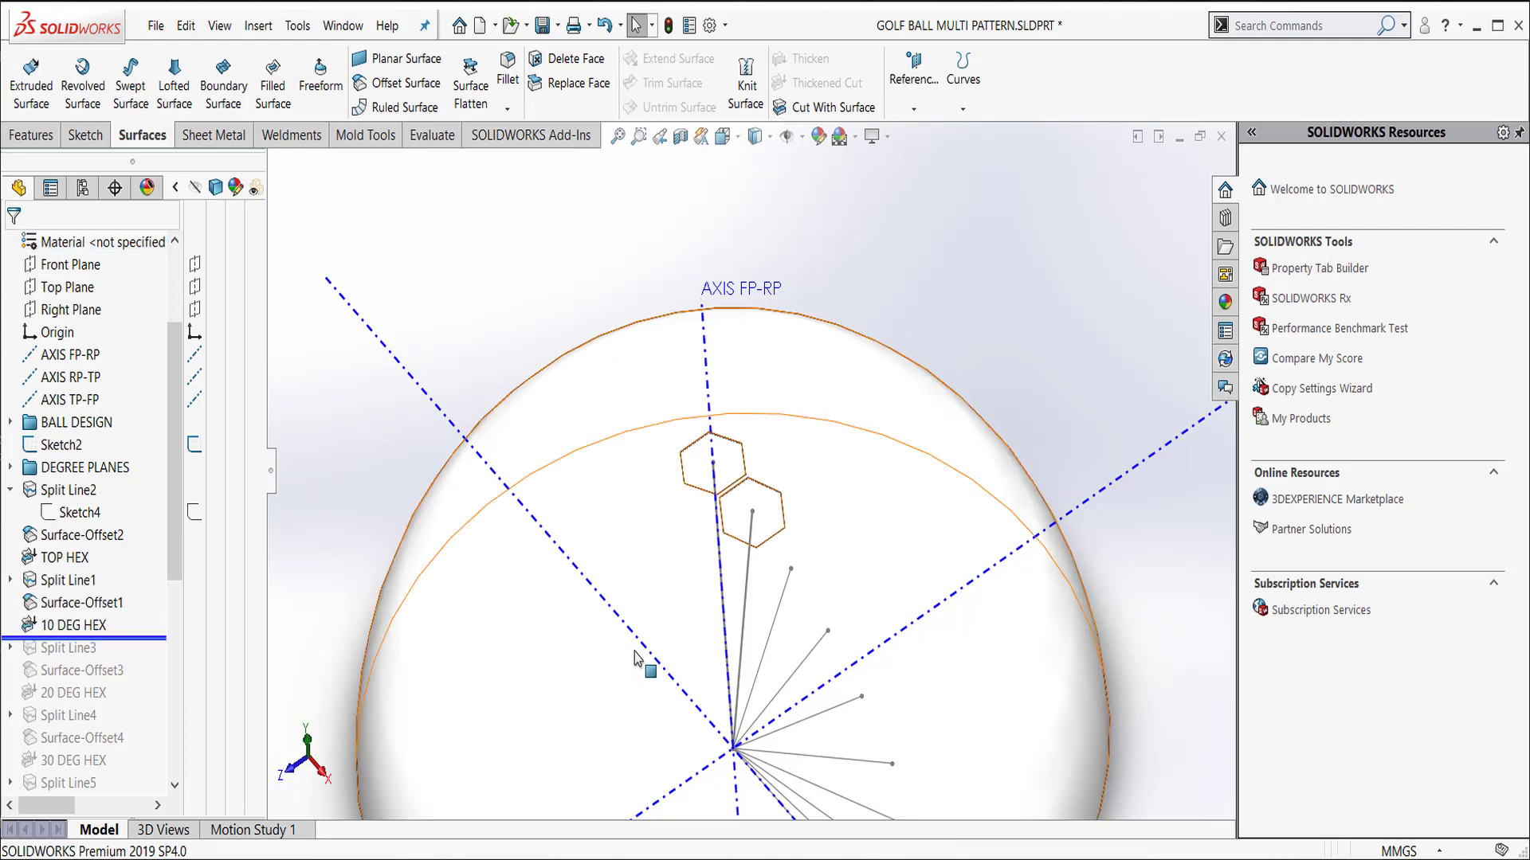
{"action": "right_click", "coordinate": [68, 626]}
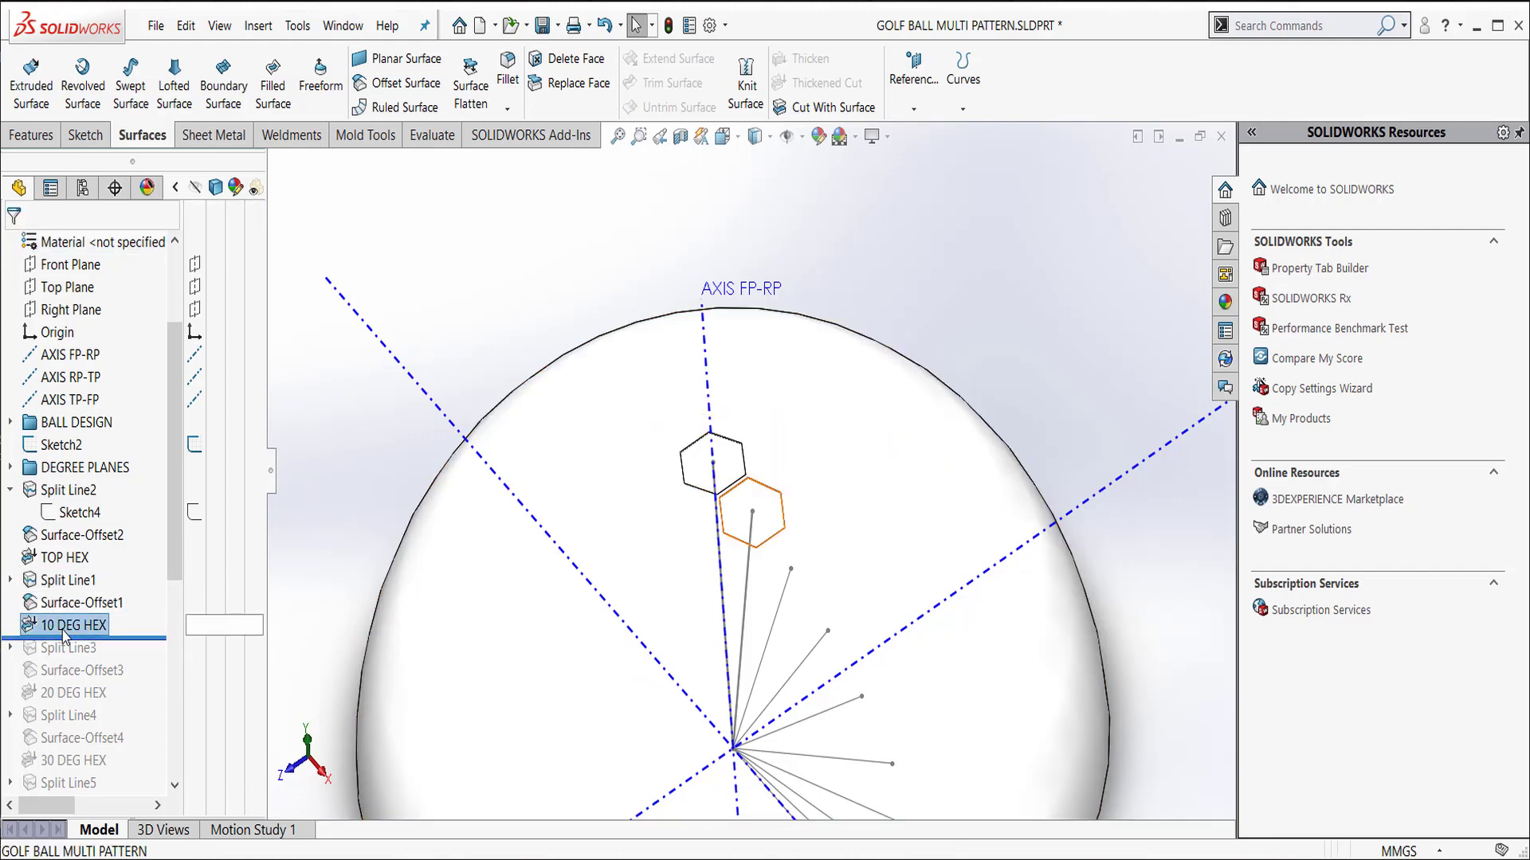
{"action": "left_click", "coordinate": [79, 480]}
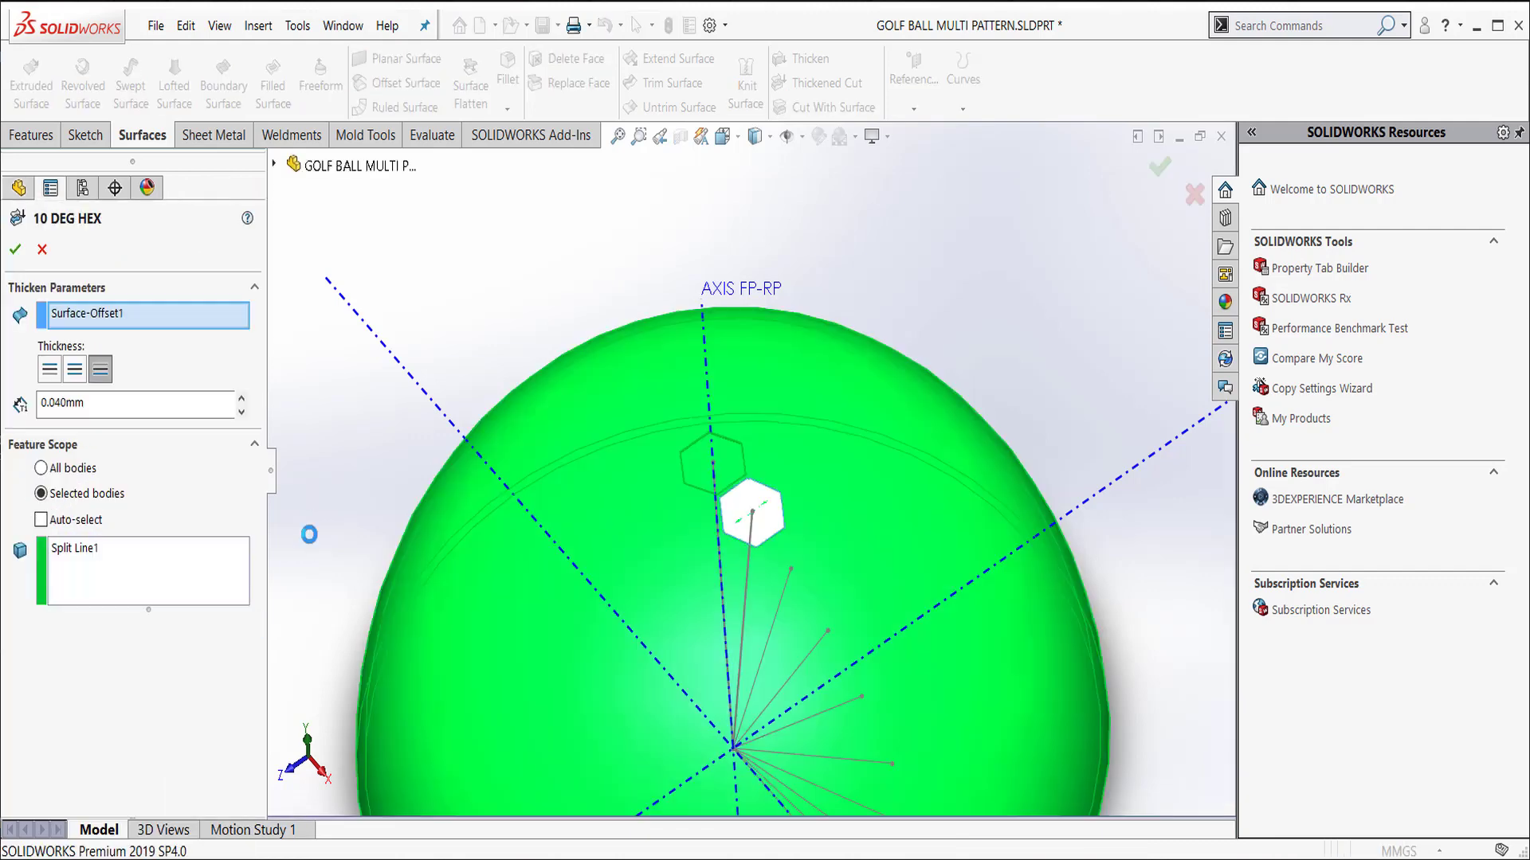
{"action": "left_click", "coordinate": [43, 251]}
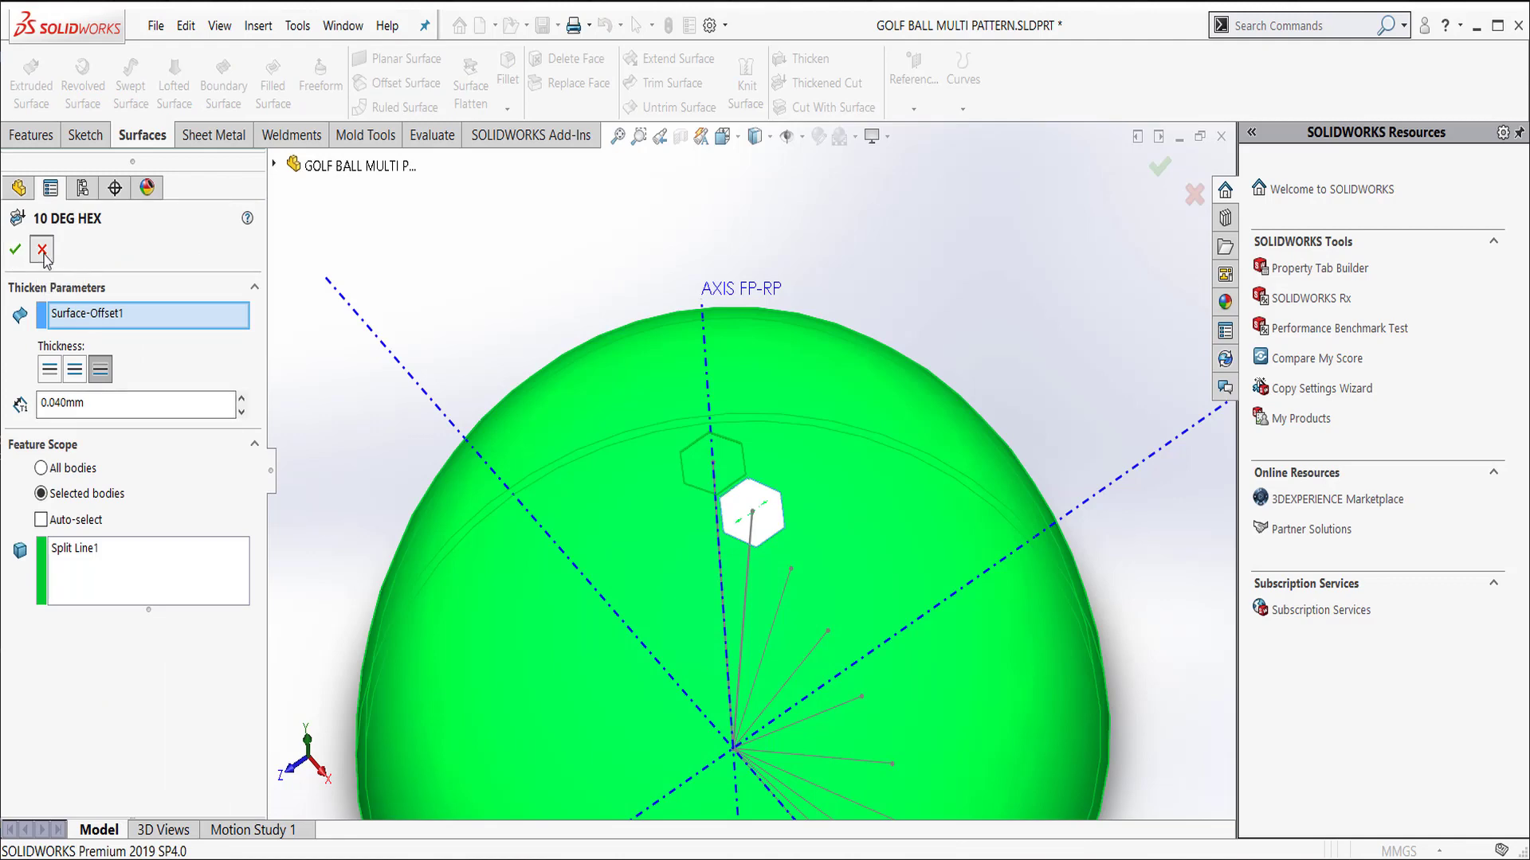
- Roll forward through 20 DEG HEX and 30 DEG HEX, reviewing the 30 DEG HEX thicken
{"action": "scroll", "coordinate": [178, 548], "scroll_direction": "down", "scroll_amount": 3}
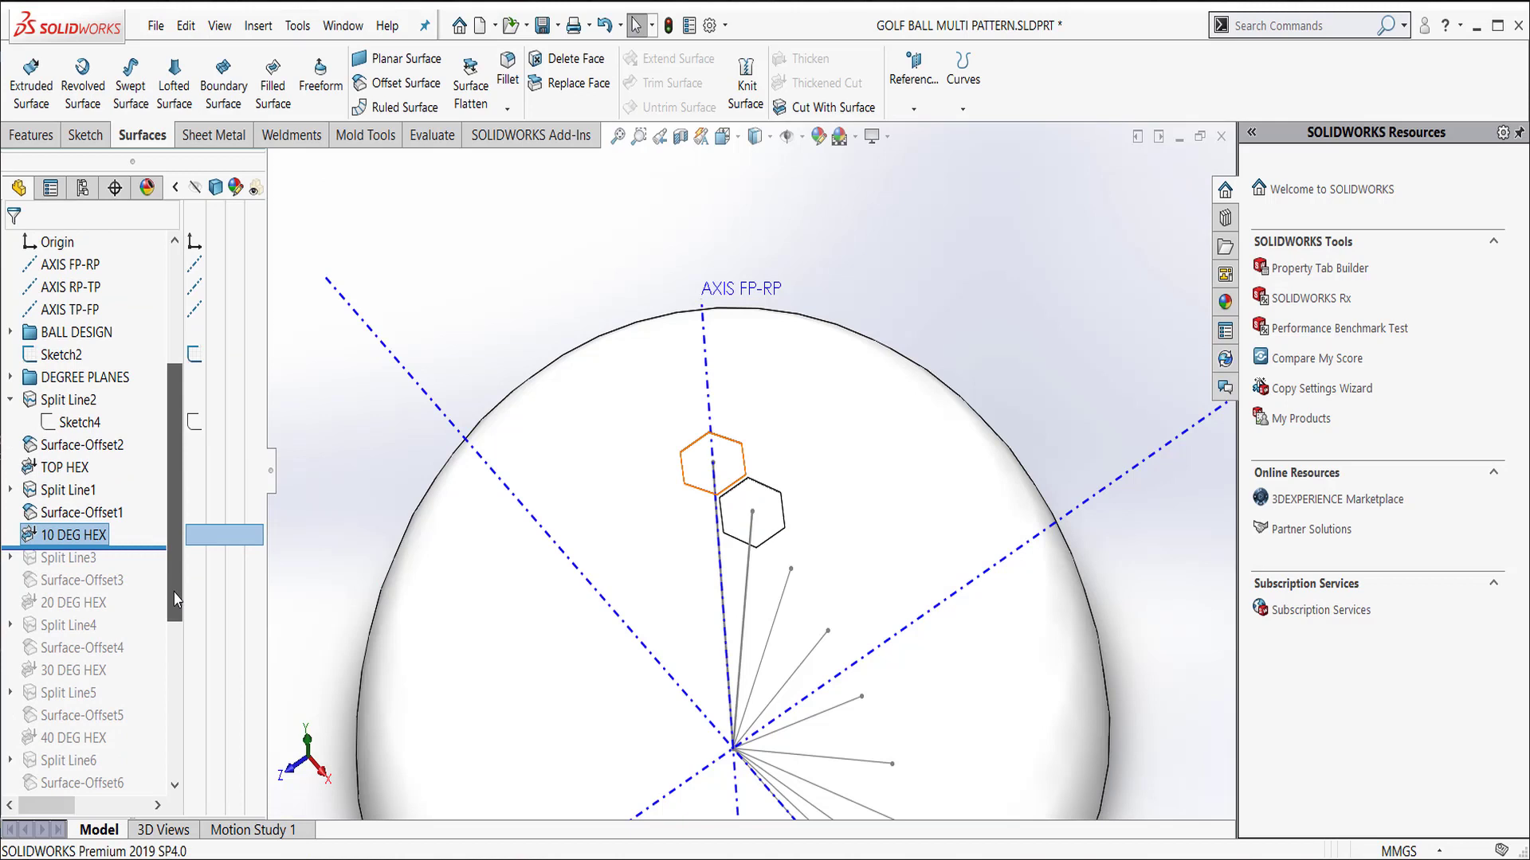
{"action": "left_click_drag", "start_coordinate": [132, 480], "coordinate": [130, 610]}
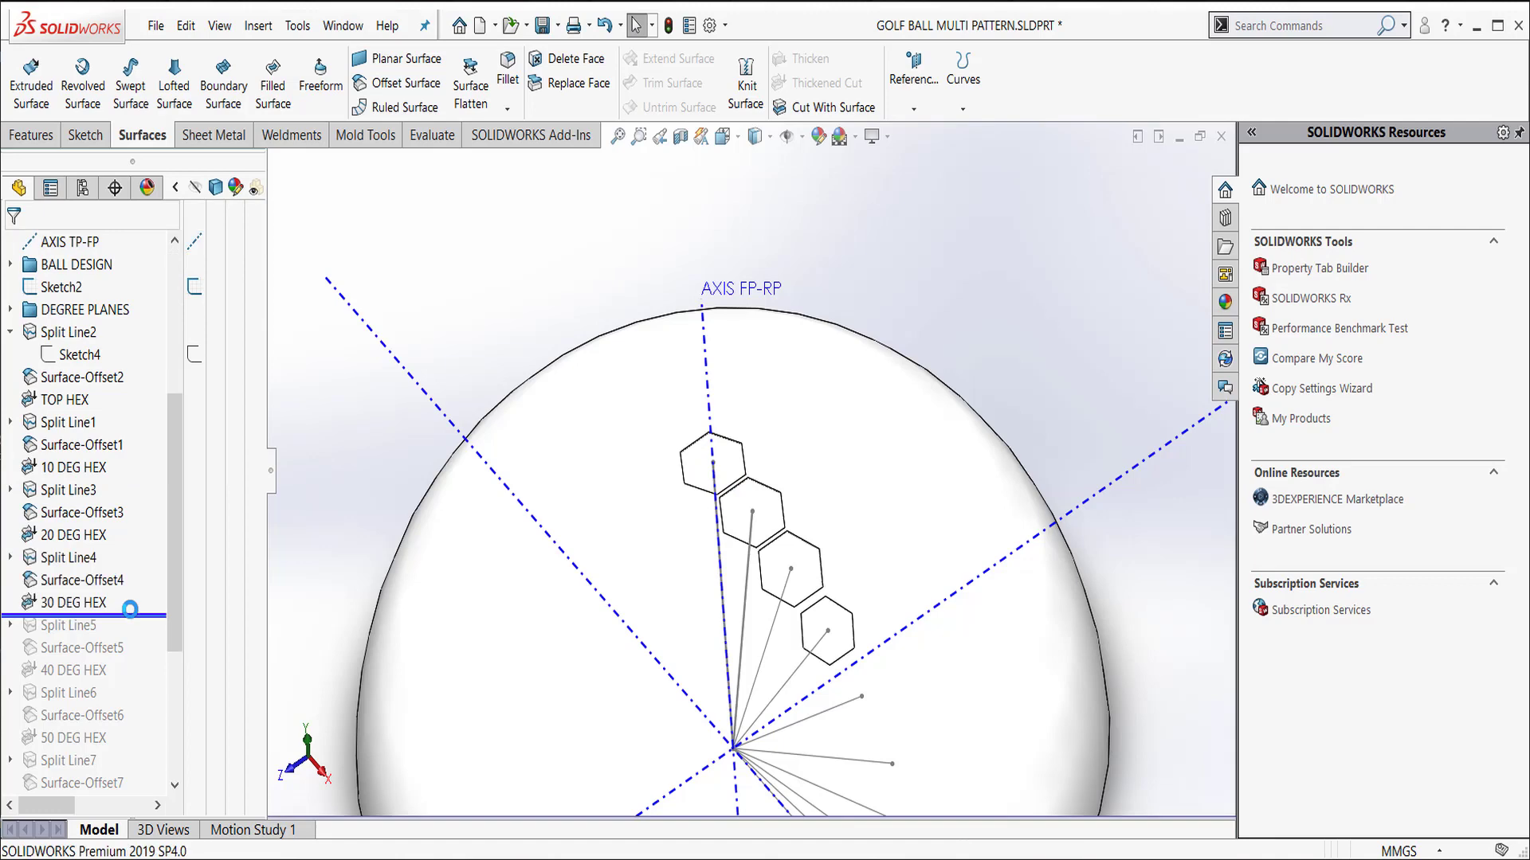
{"action": "left_click", "coordinate": [80, 580]}
{"action": "left_click", "coordinate": [73, 602]}
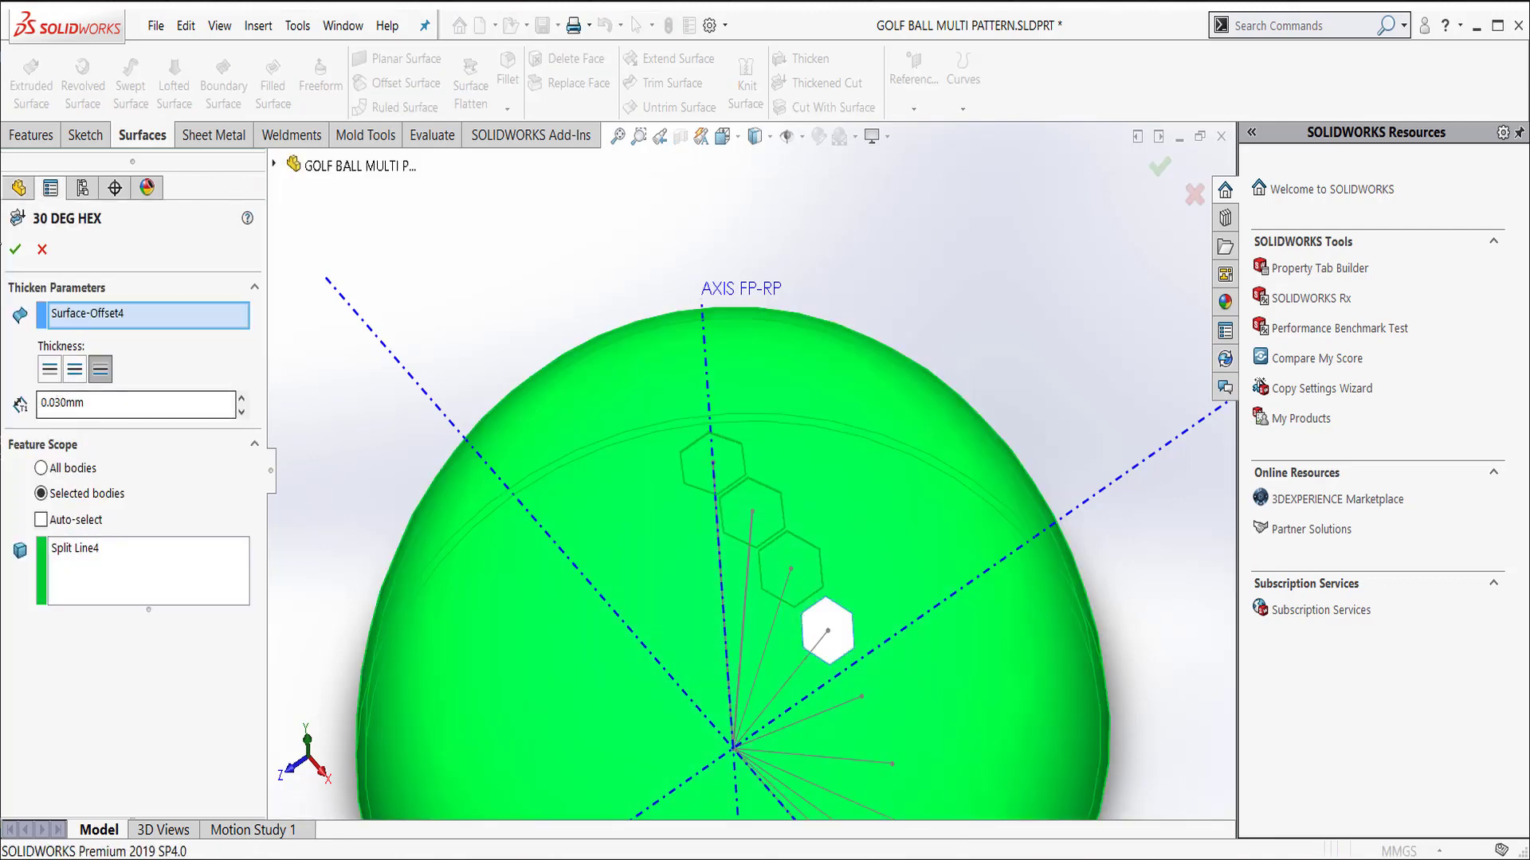
{"action": "left_click", "coordinate": [15, 250]}
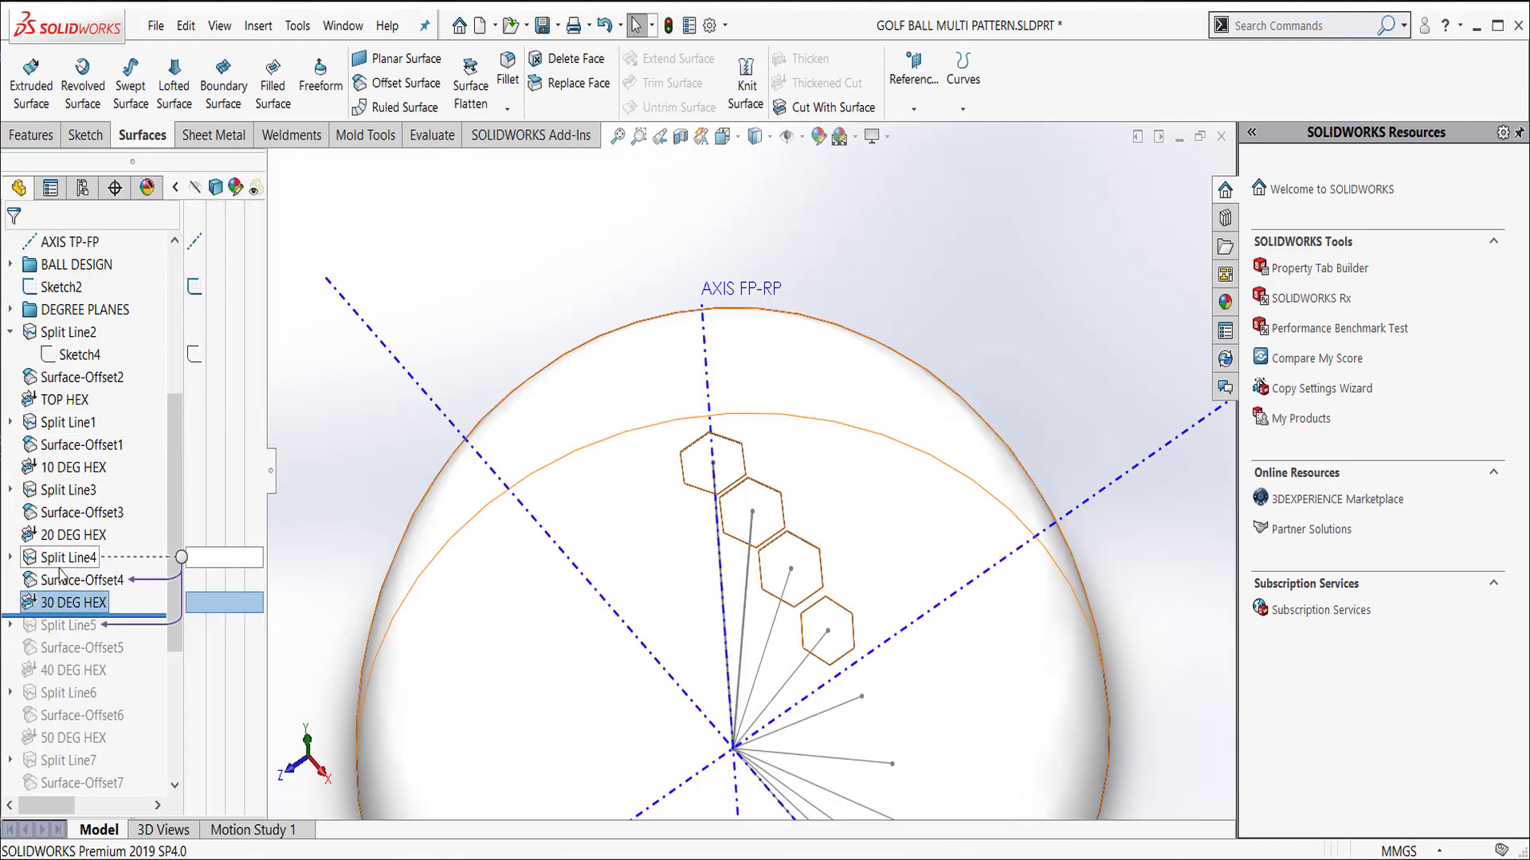
- Open the hexagon Sketch7 under Split Line4 for editing
{"action": "left_click", "coordinate": [10, 557]}
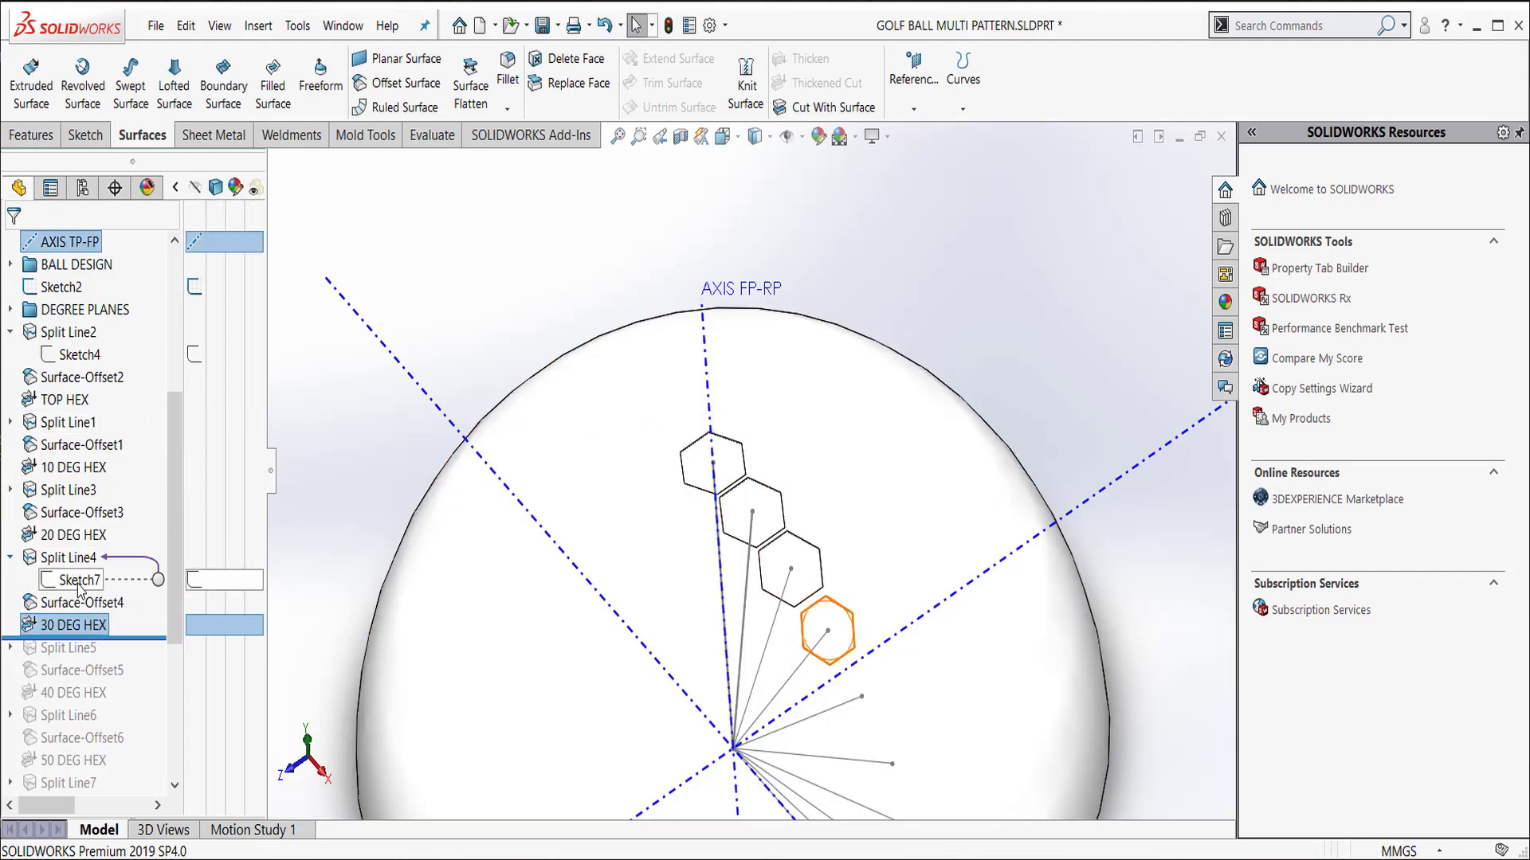
{"action": "left_click", "coordinate": [78, 580]}
{"action": "left_click", "coordinate": [92, 531]}
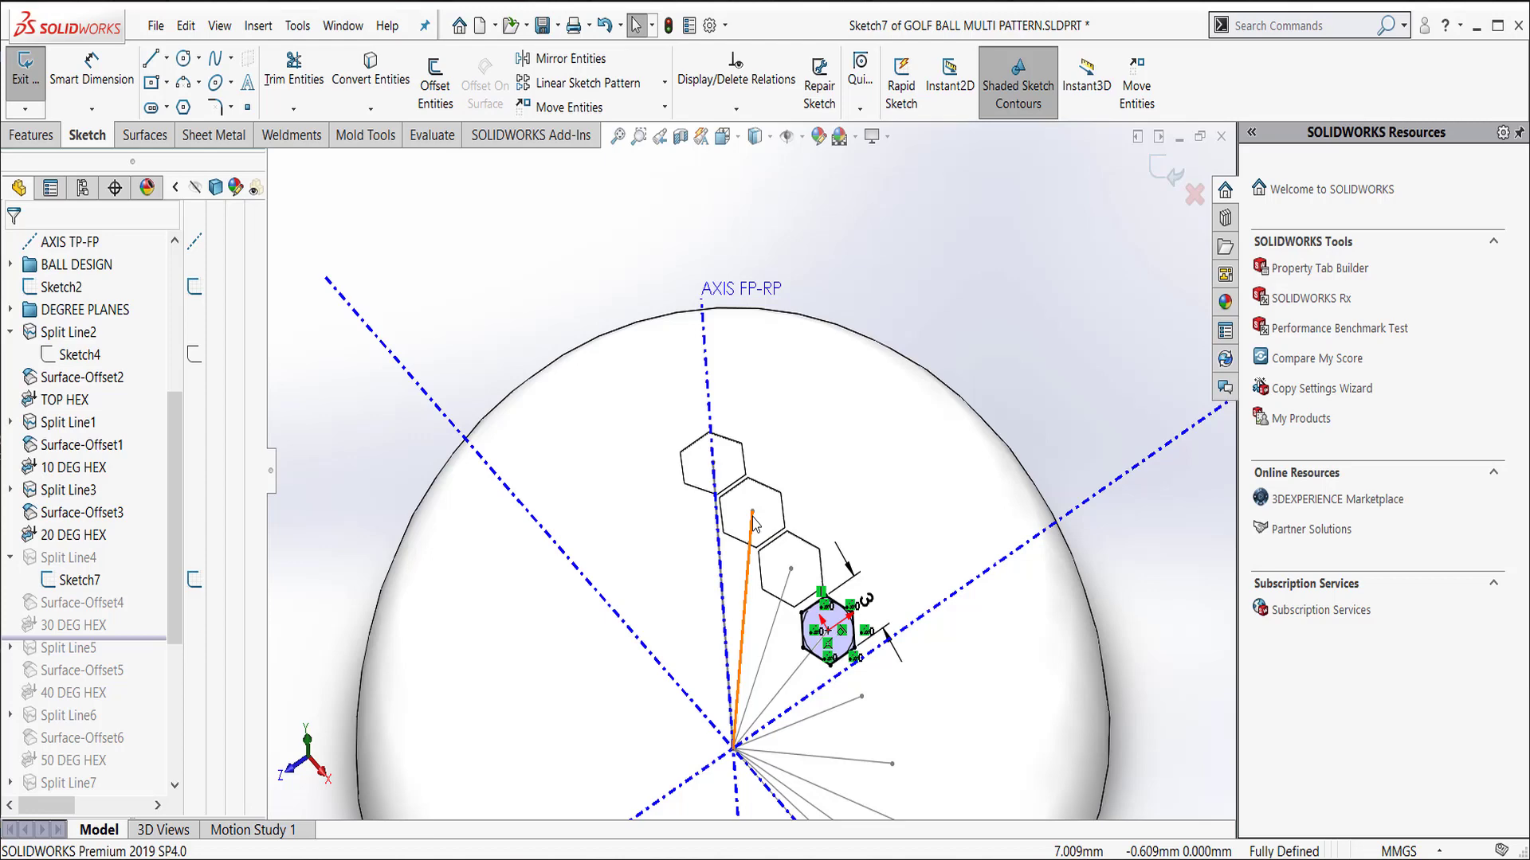
- Exit Sketch7 and roll forward through 90 DEG HEX, viewing the hexagons from above
{"action": "left_click", "coordinate": [1158, 168]}
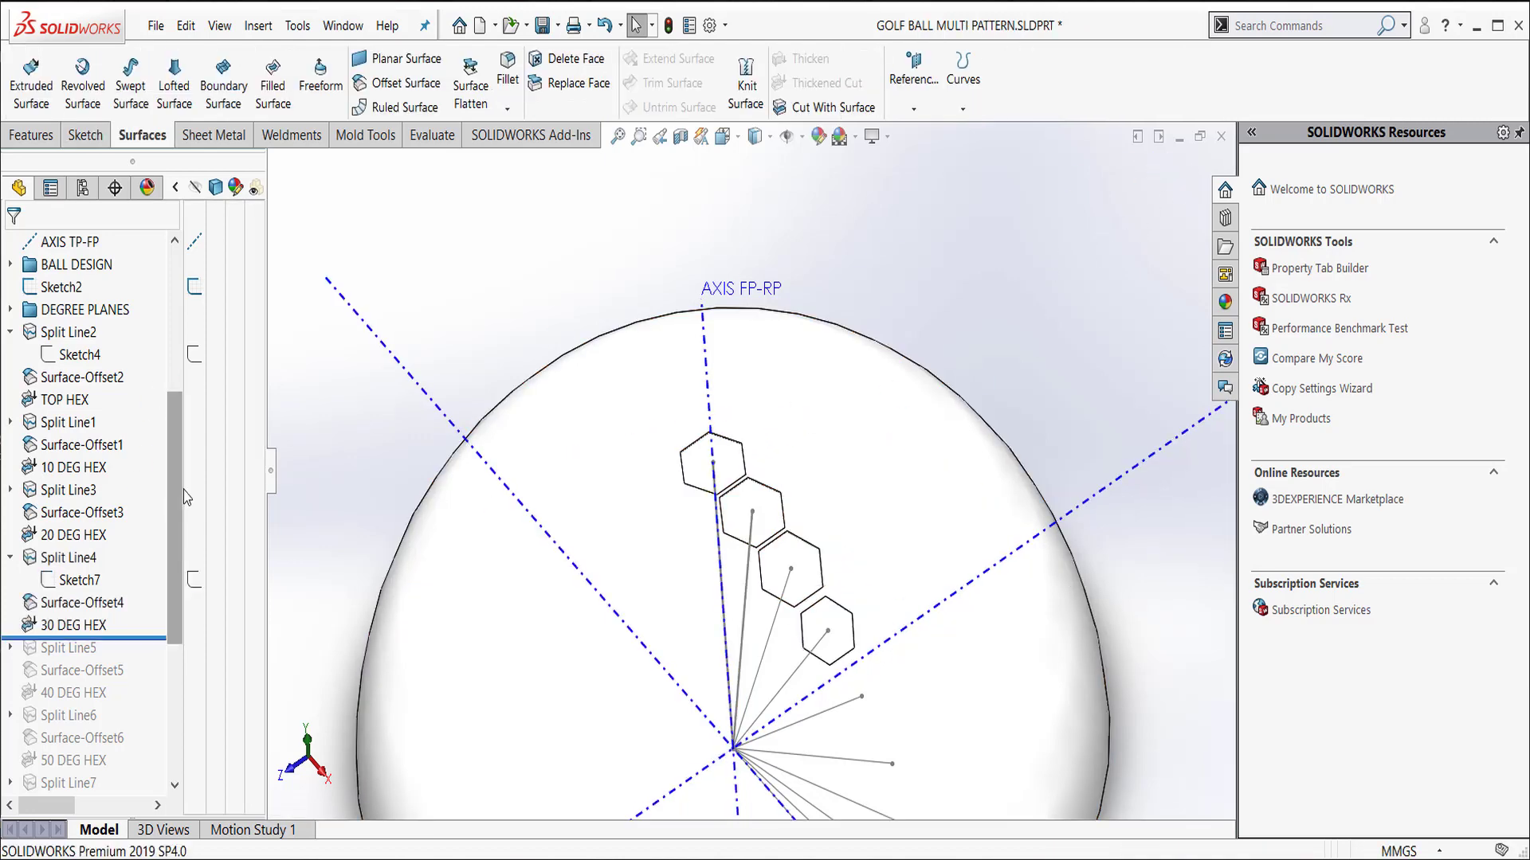
{"action": "scroll", "coordinate": [181, 522], "scroll_direction": "down", "scroll_amount": 5}
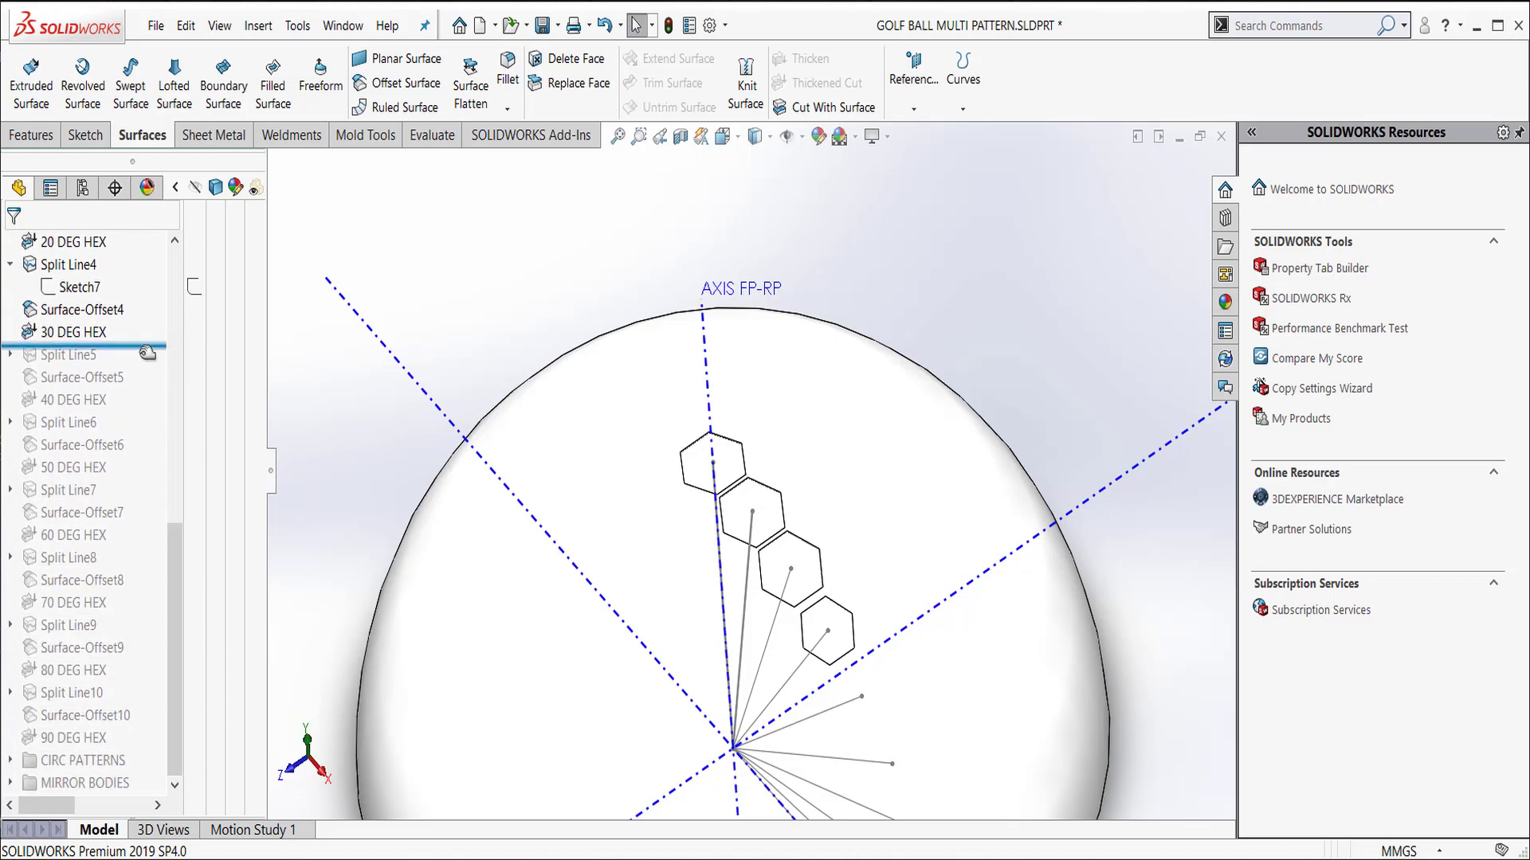
{"action": "left_click_drag", "start_coordinate": [146, 346], "coordinate": [130, 744]}
{"action": "scroll", "coordinate": [801, 594], "scroll_direction": "up", "scroll_amount": 5}
{"action": "middle_click_drag", "start_coordinate": [800, 594], "coordinate": [606, 506]}
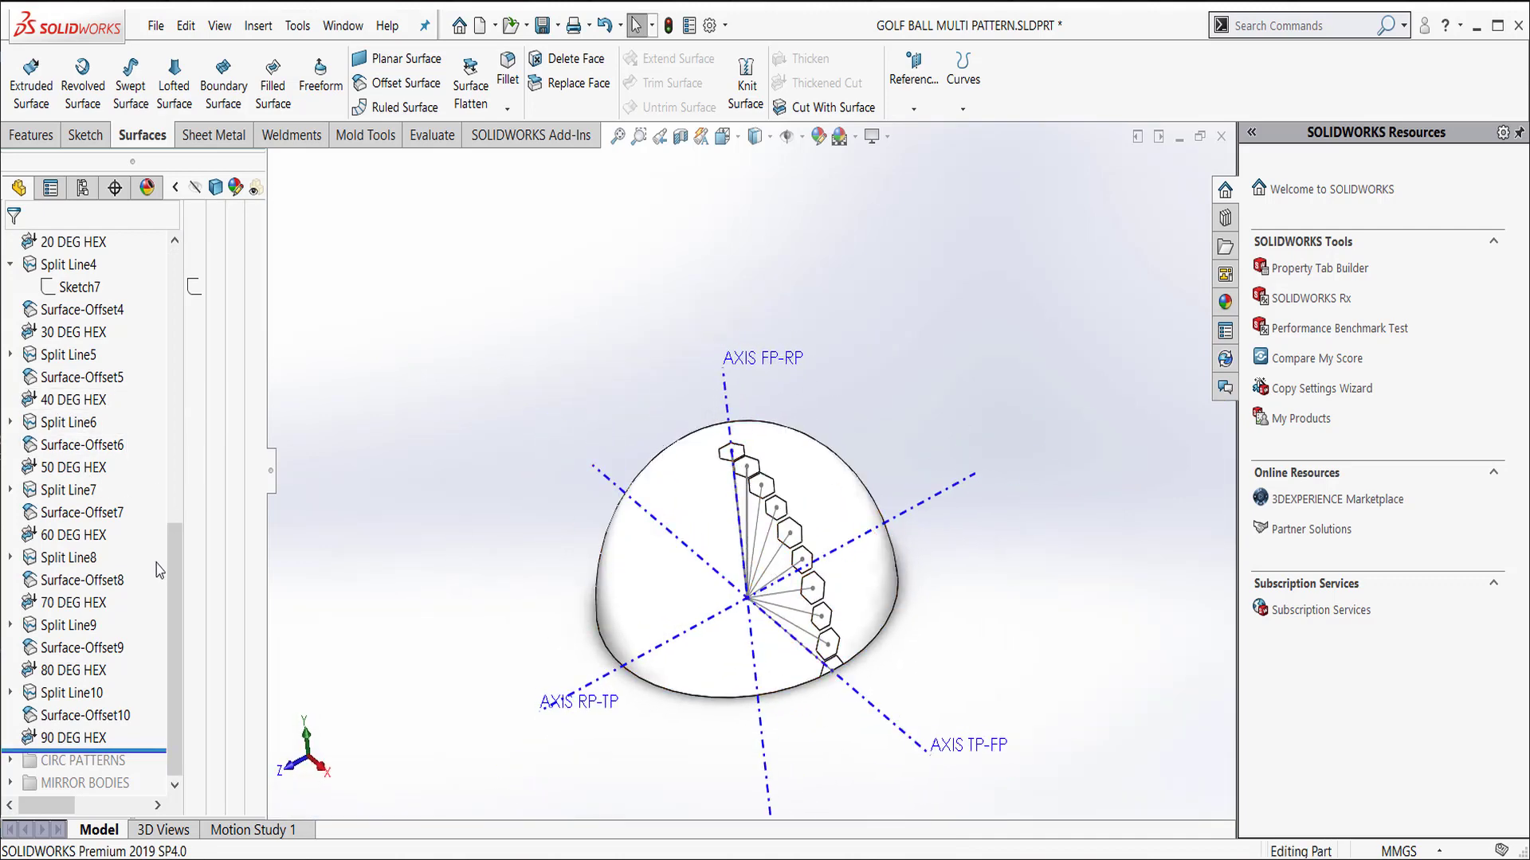
- Roll forward past the CIRC PATTERNS folder so the hemisphere is covered in hexagons
{"action": "left_click_drag", "start_coordinate": [173, 574], "coordinate": [169, 379]}
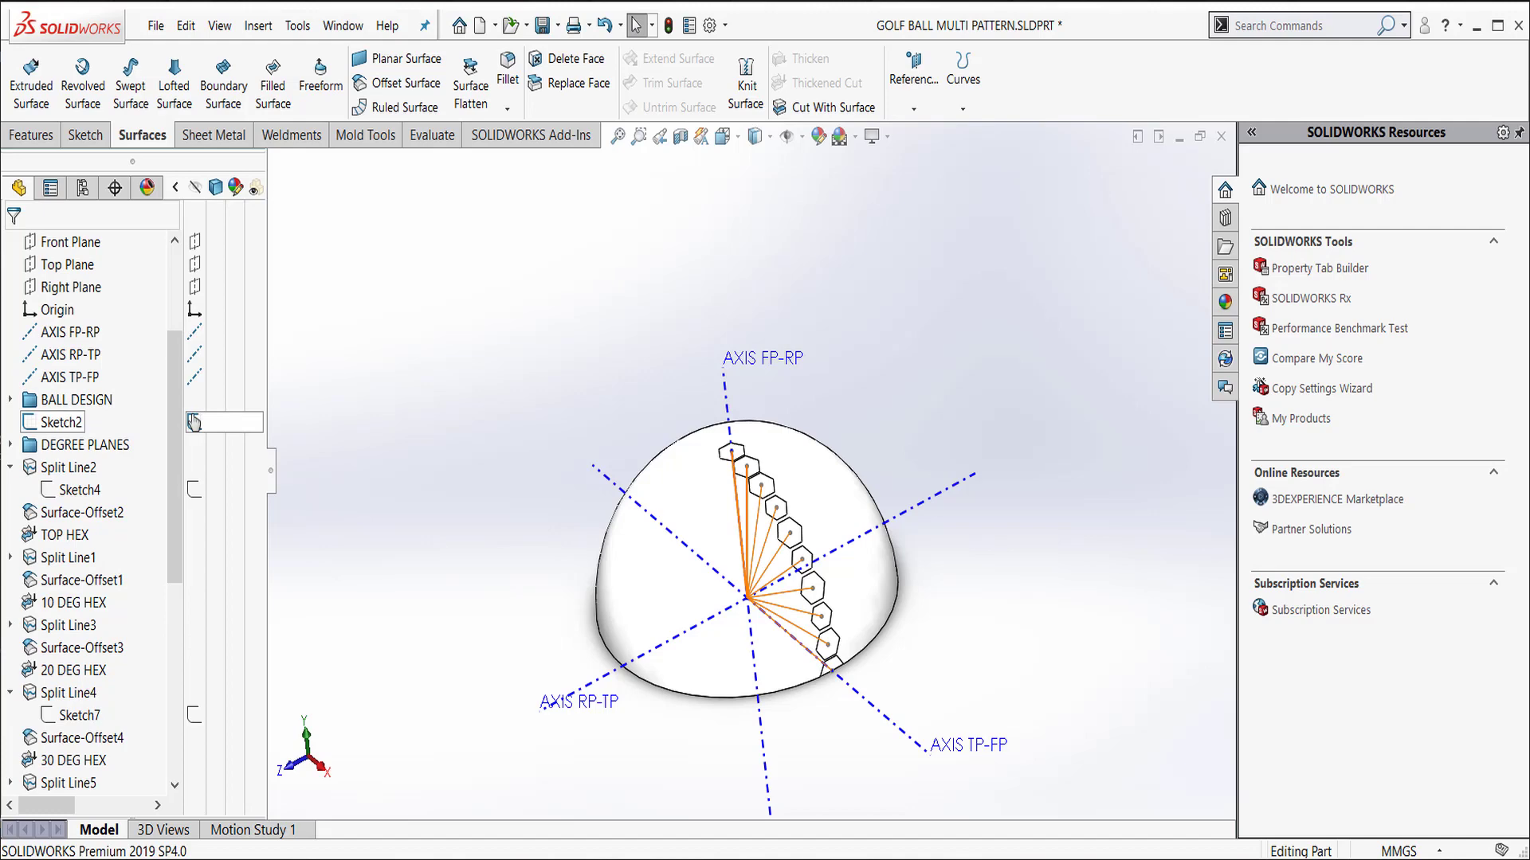
{"action": "left_click_drag", "start_coordinate": [165, 474], "coordinate": [168, 667]}
{"action": "mouse_move", "coordinate": [476, 566]}
{"action": "middle_mouse_down"}
{"action": "mouse_move", "coordinate": [512, 539]}
{"action": "mouse_move", "coordinate": [467, 557]}
{"action": "middle_mouse_up"}
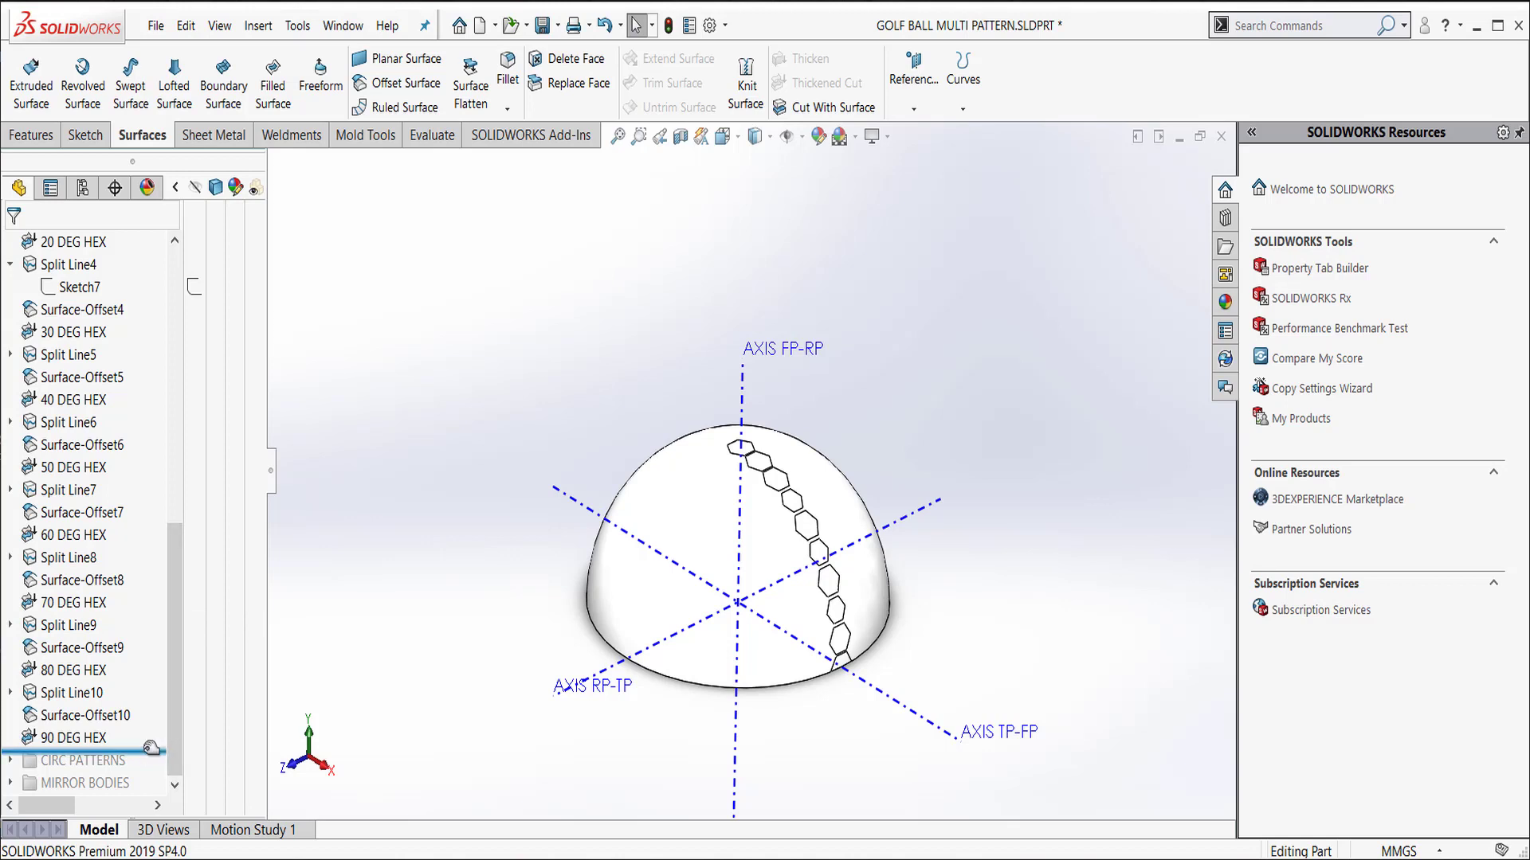
{"action": "left_click_drag", "start_coordinate": [152, 750], "coordinate": [95, 764]}
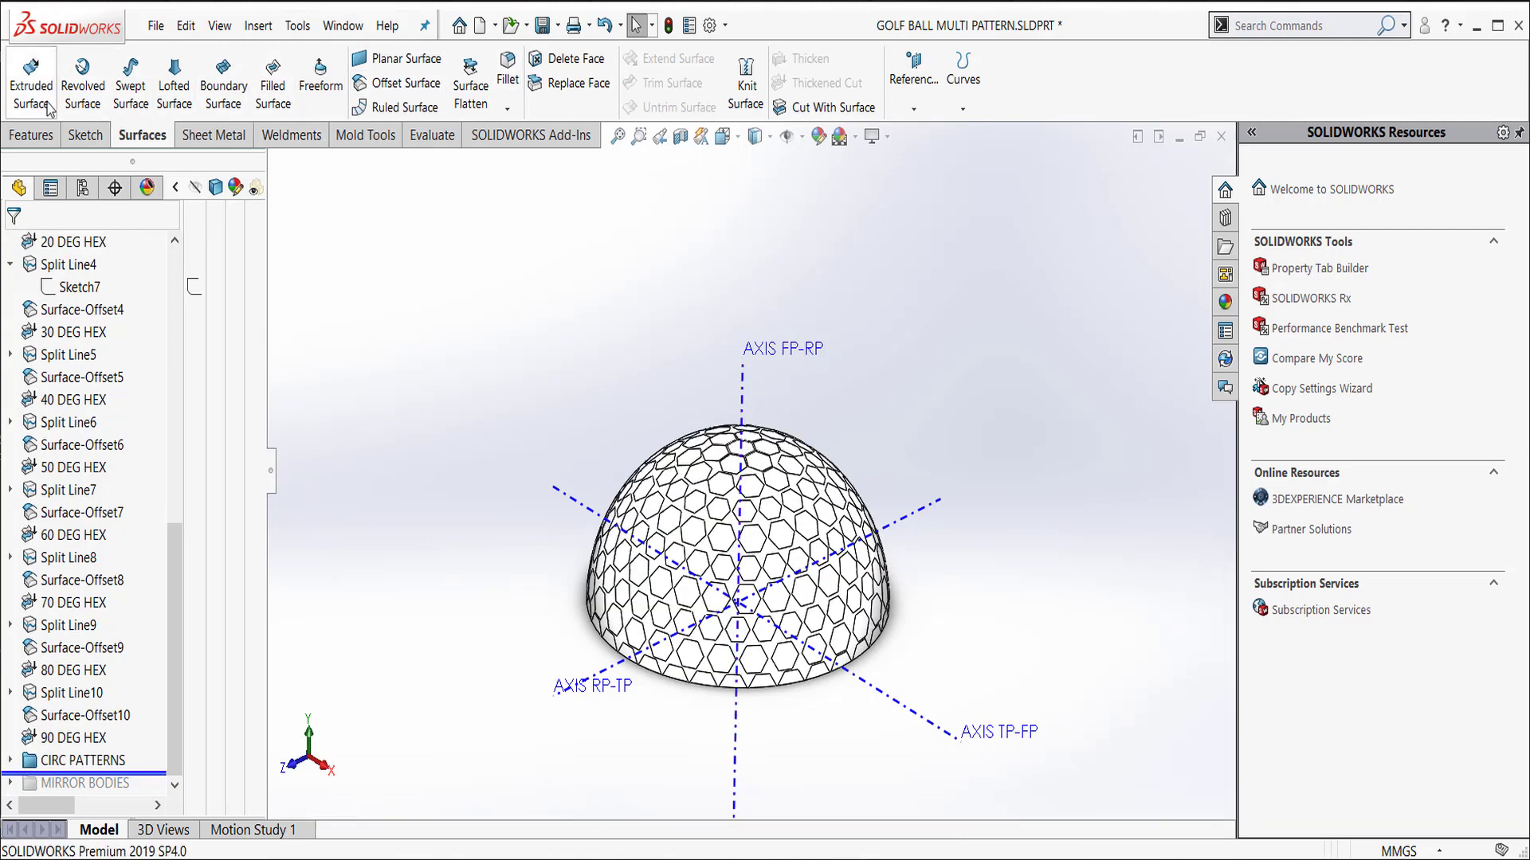
- Try creating a reference axis with nothing selected, then cancel it
{"action": "left_click", "coordinate": [32, 135]}
{"action": "left_click", "coordinate": [791, 110]}
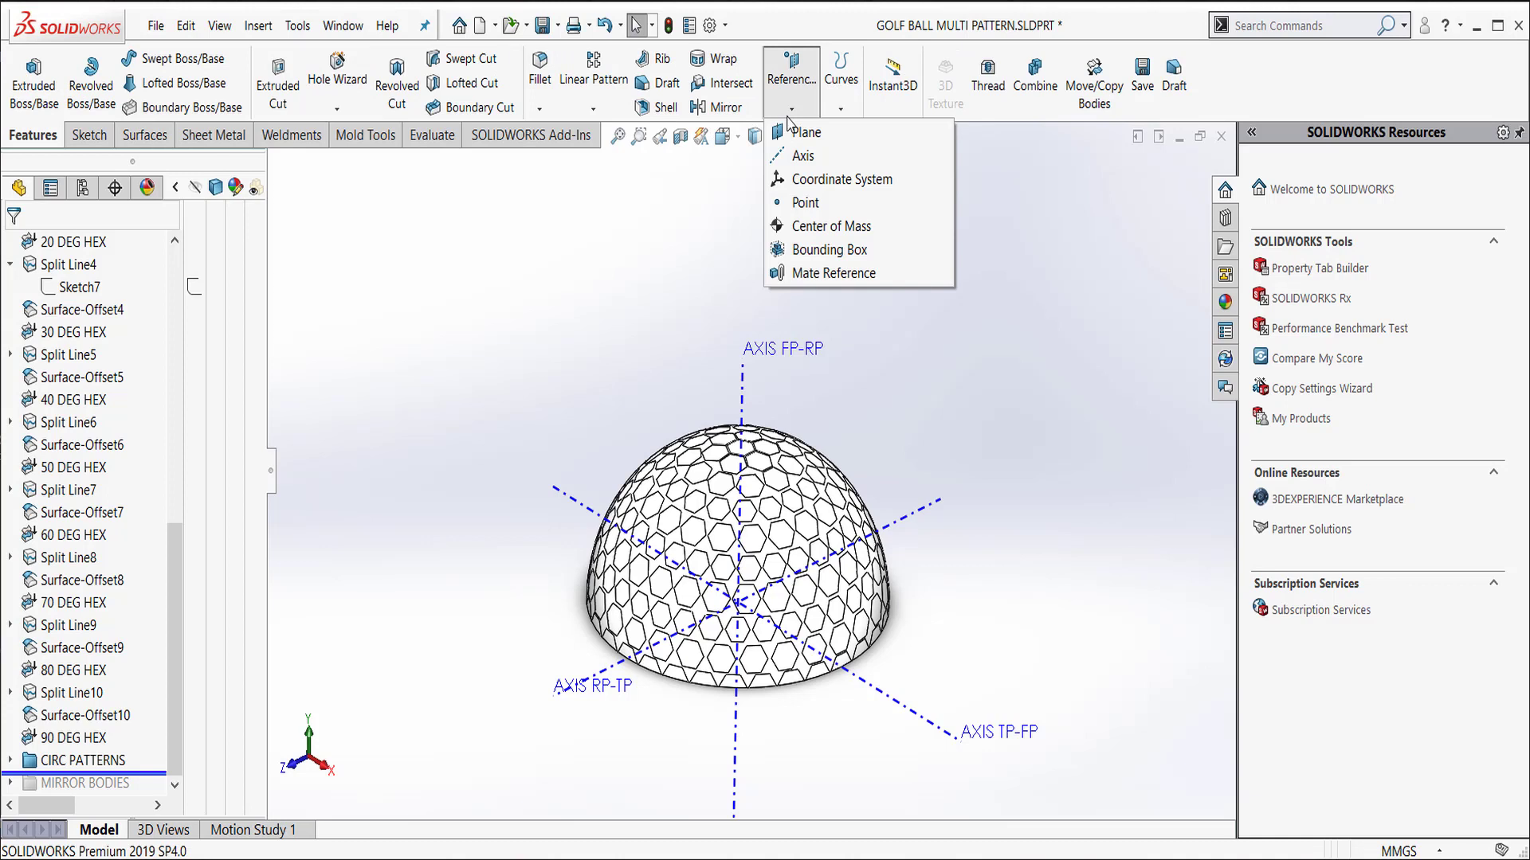
{"action": "left_click", "coordinate": [801, 156]}
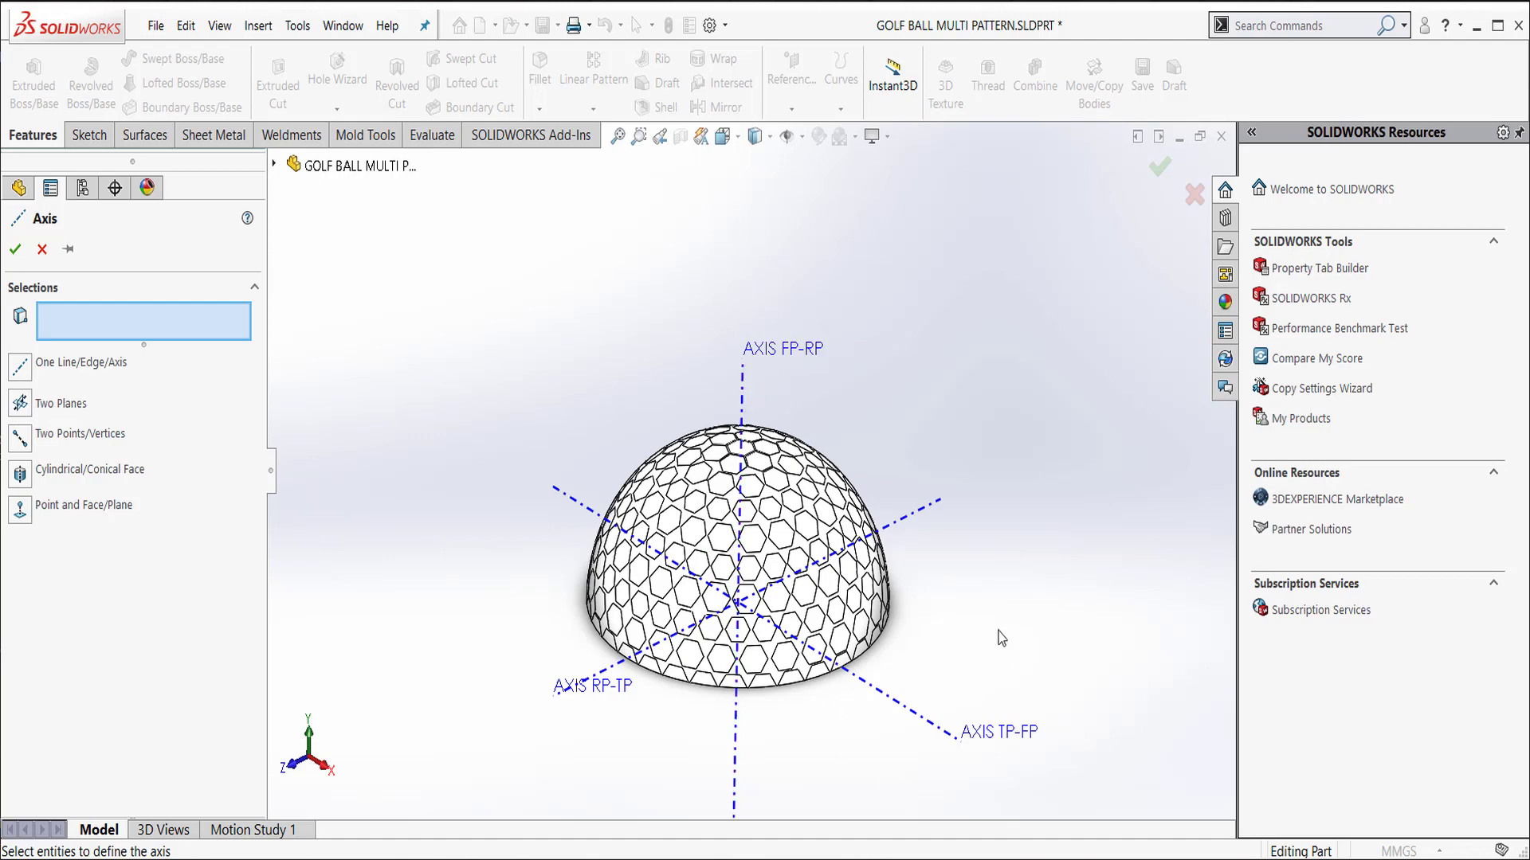
{"action": "left_click", "coordinate": [15, 249]}
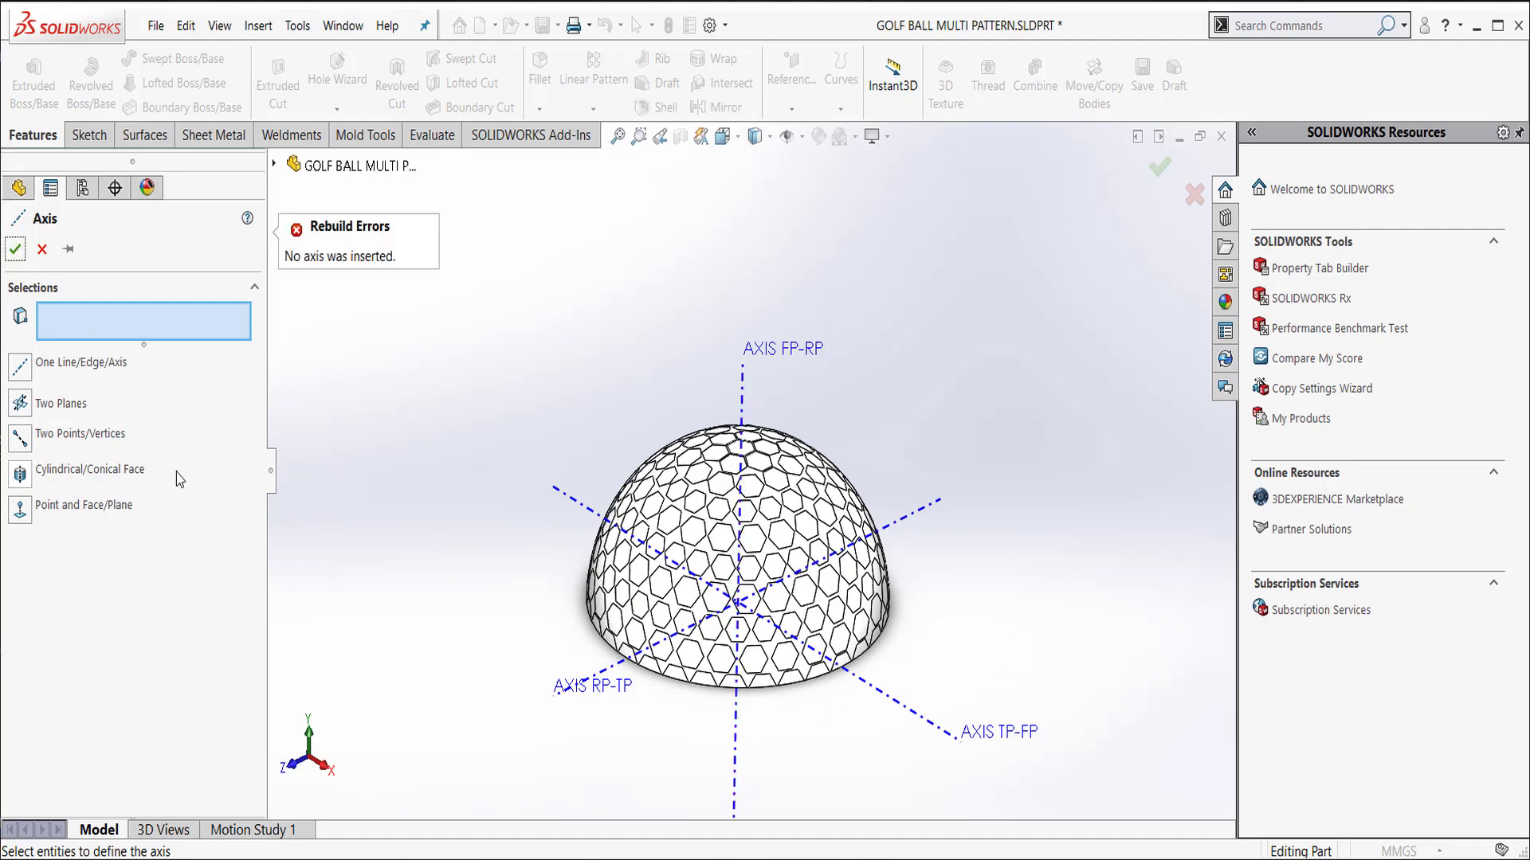
{"action": "left_click", "coordinate": [43, 250]}
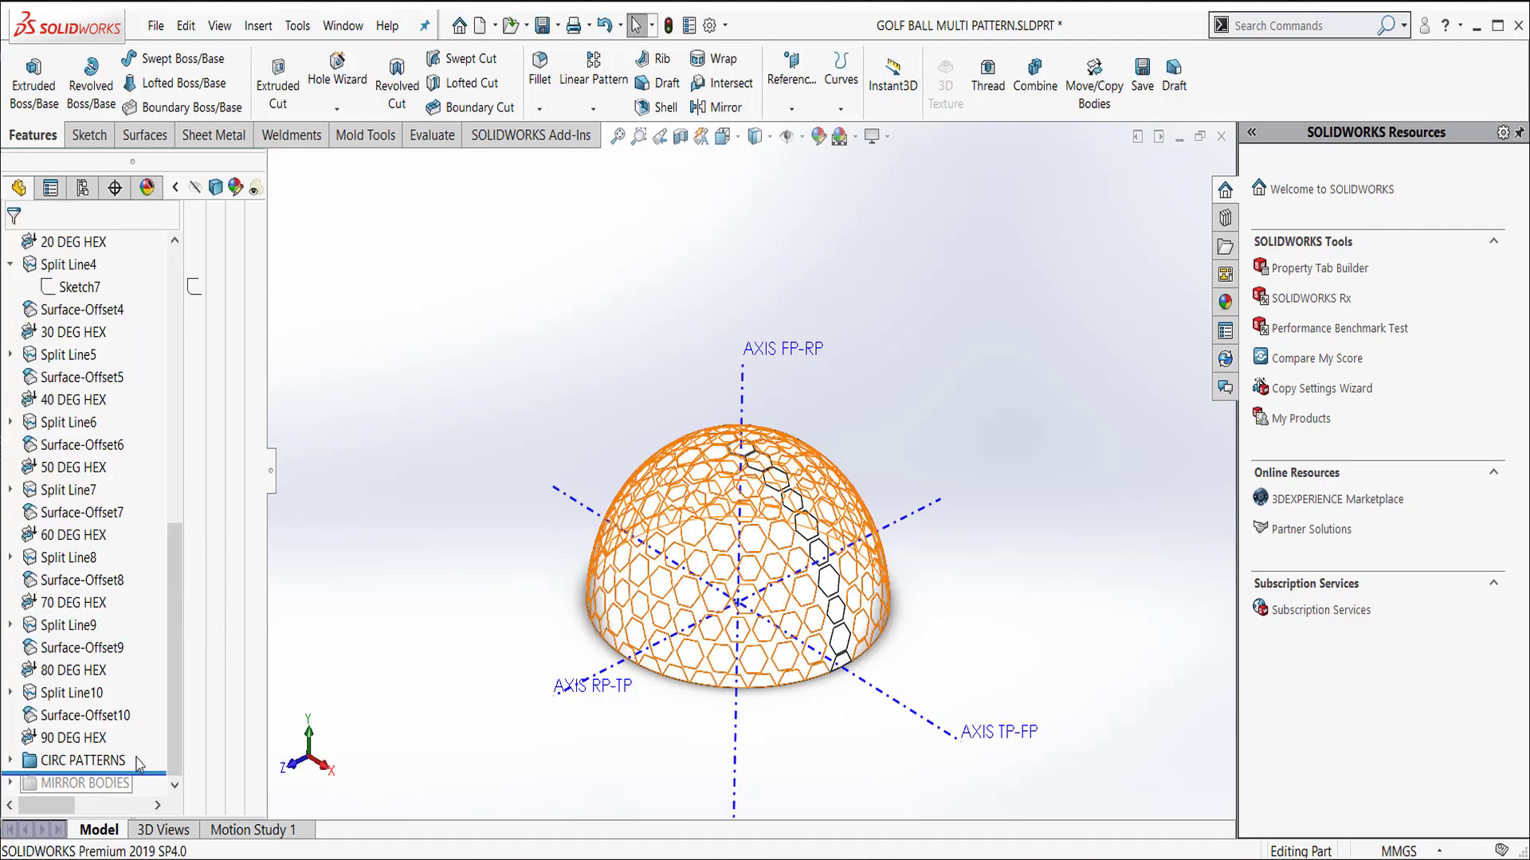
- Confirm CP30 patterning 30 DEG HEX 18 times over 360deg around AXIS FP-RP
{"action": "left_click", "coordinate": [11, 761]}
{"action": "left_click", "coordinate": [70, 603]}
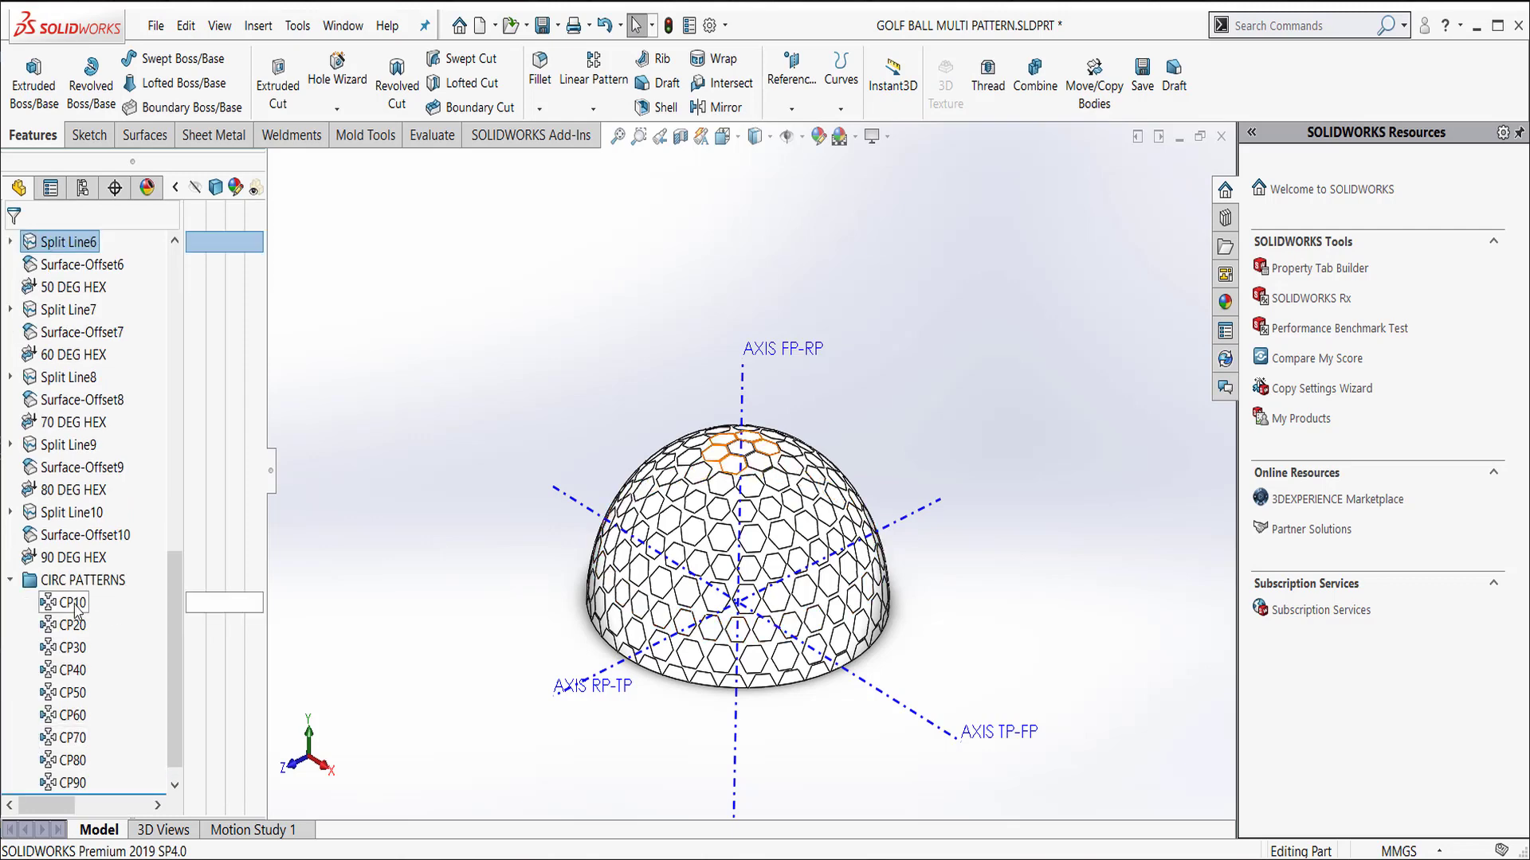
{"action": "left_click", "coordinate": [72, 647]}
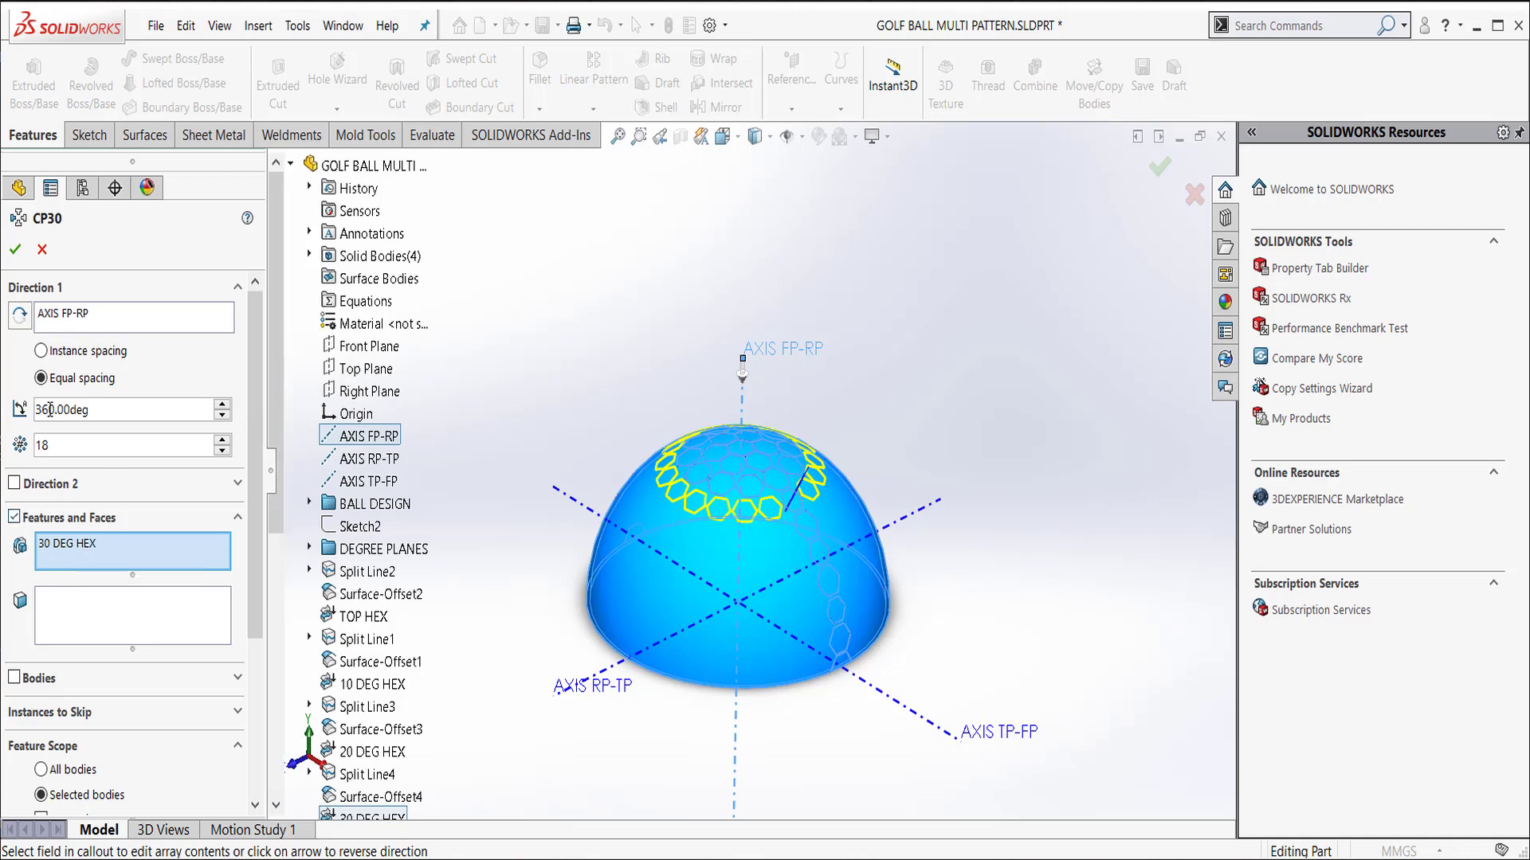
{"action": "left_click", "coordinate": [15, 249]}
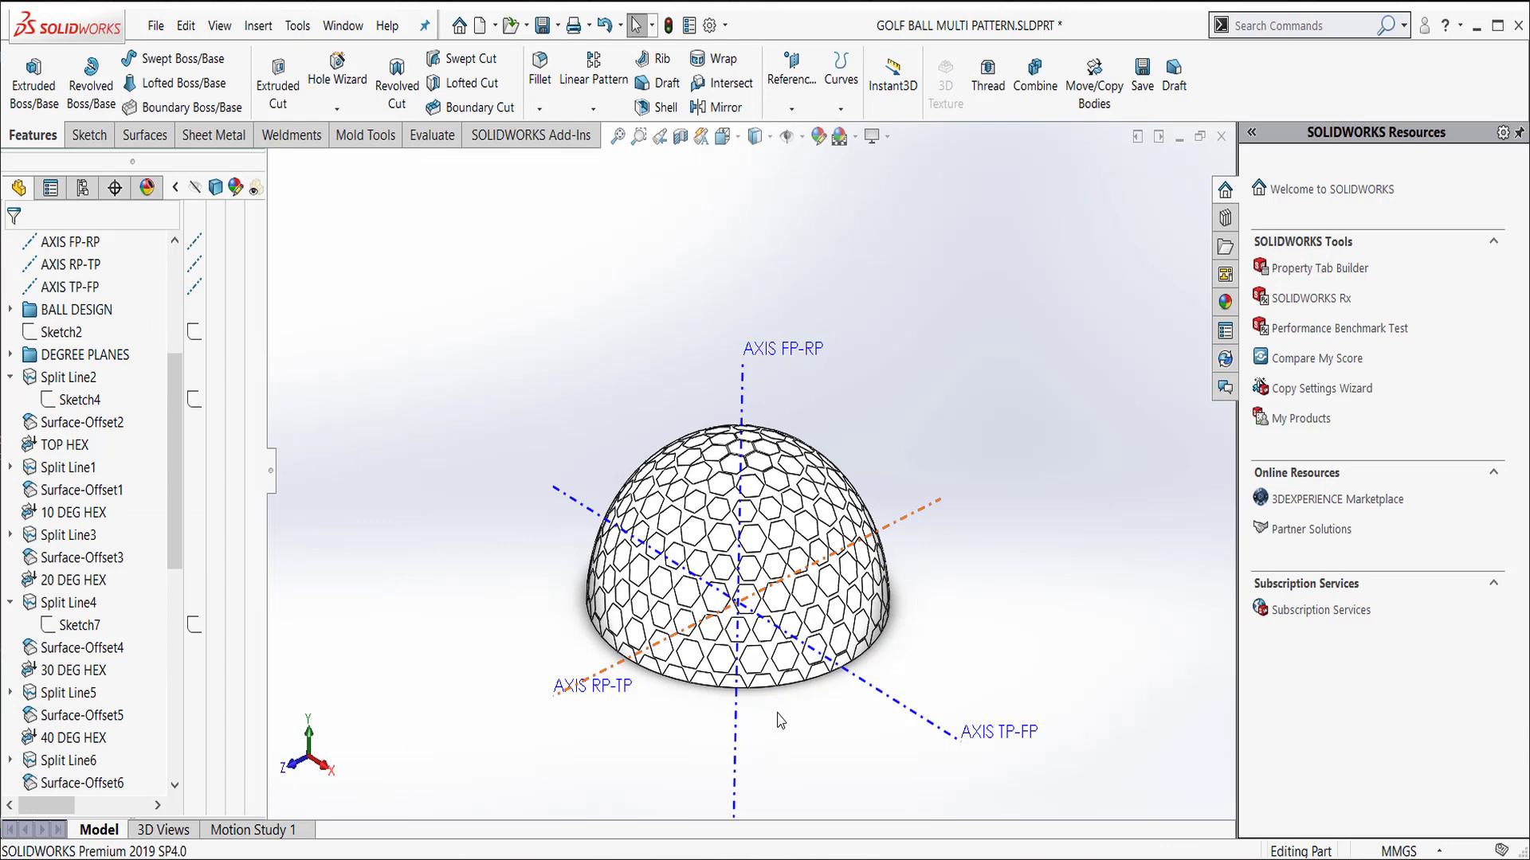
- Check the red underside, then roll the feature tree forward below MIRROR BODIES
{"action": "middle_click_drag", "start_coordinate": [772, 703], "coordinate": [795, 327]}
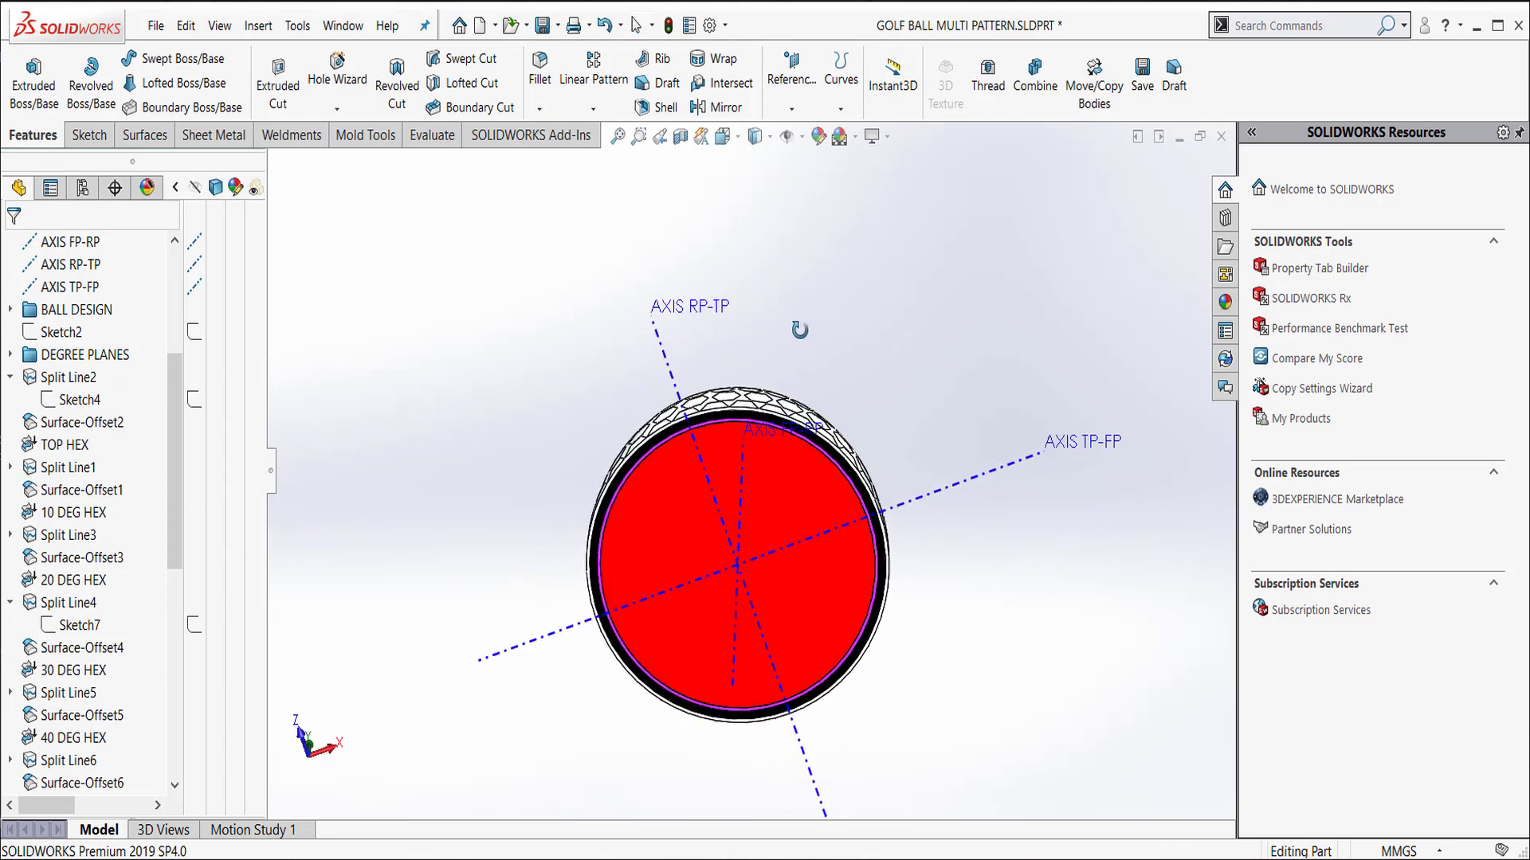
{"action": "right_click_drag", "start_coordinate": [795, 327], "coordinate": [785, 263]}
{"action": "middle_click_drag", "start_coordinate": [785, 263], "coordinate": [709, 606]}
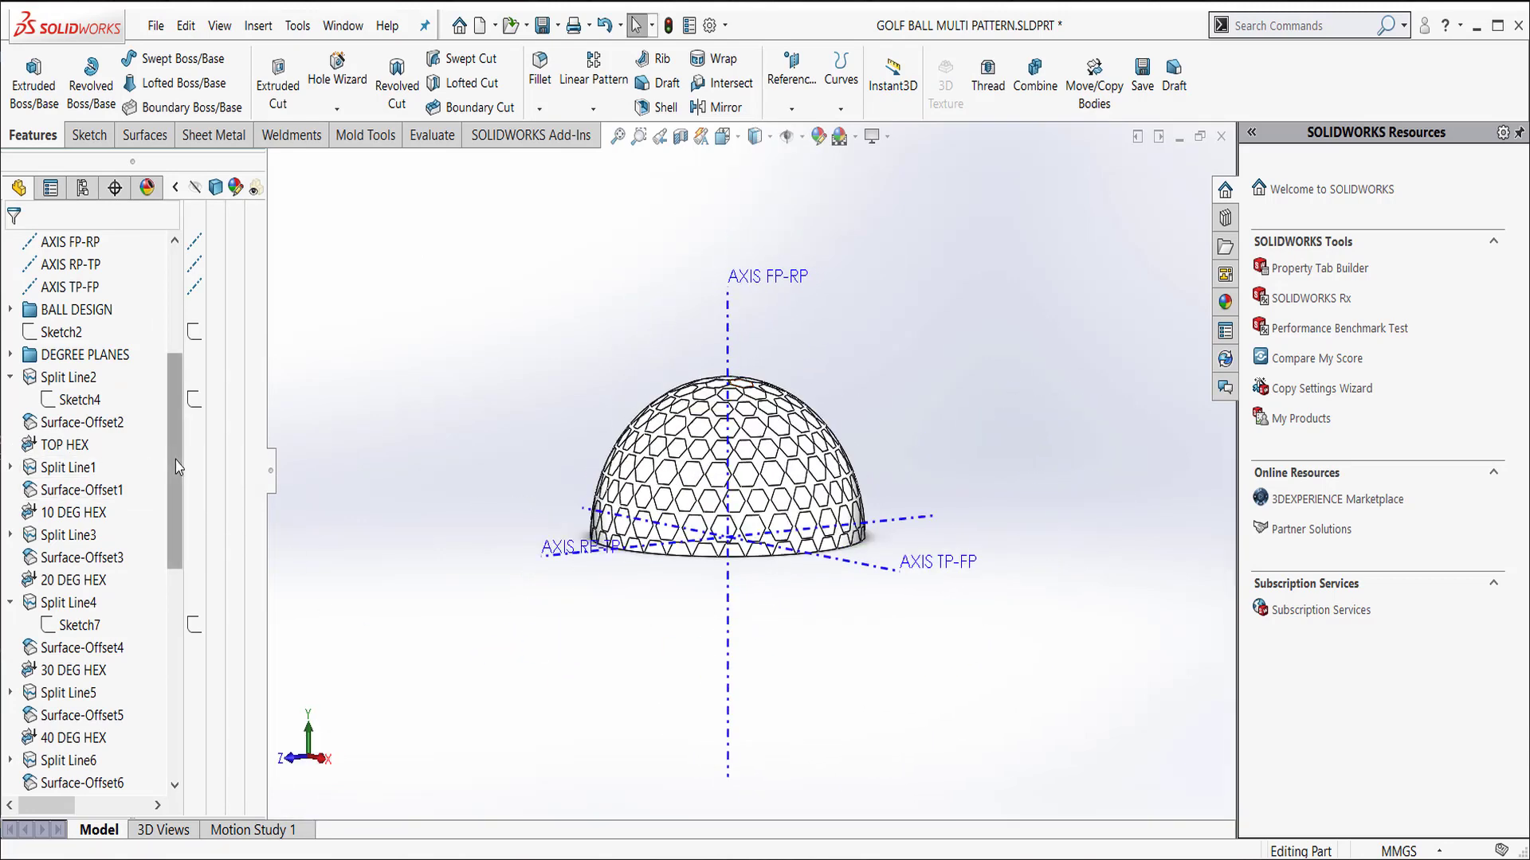
{"action": "left_click_drag", "start_coordinate": [175, 460], "coordinate": [119, 792]}
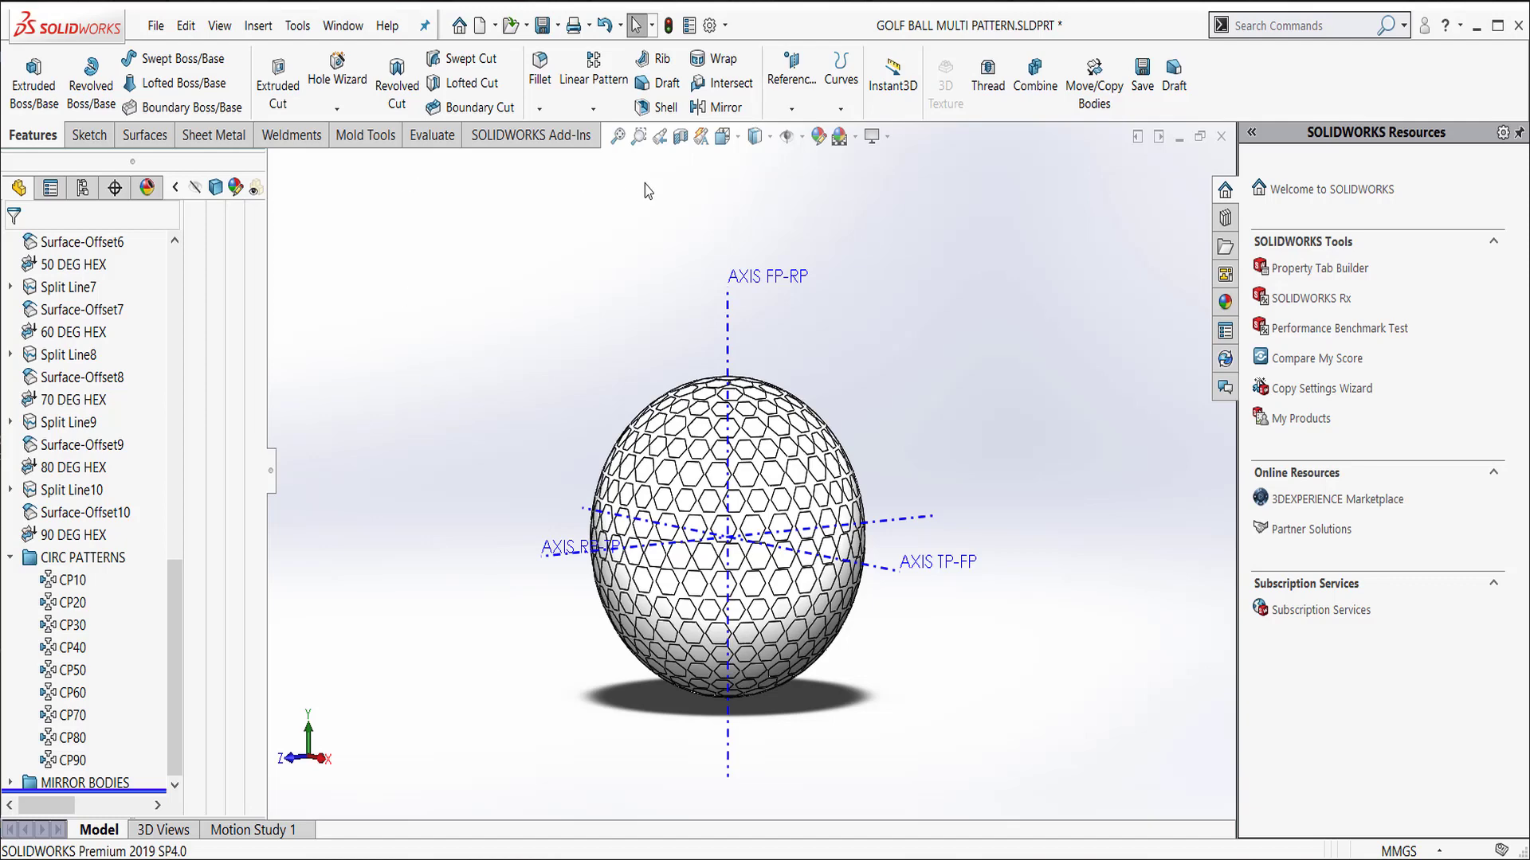
- Section the ball through Front Plane and zoom in on its core layers and shallow hexagon cuts
{"action": "left_click", "coordinate": [679, 136]}
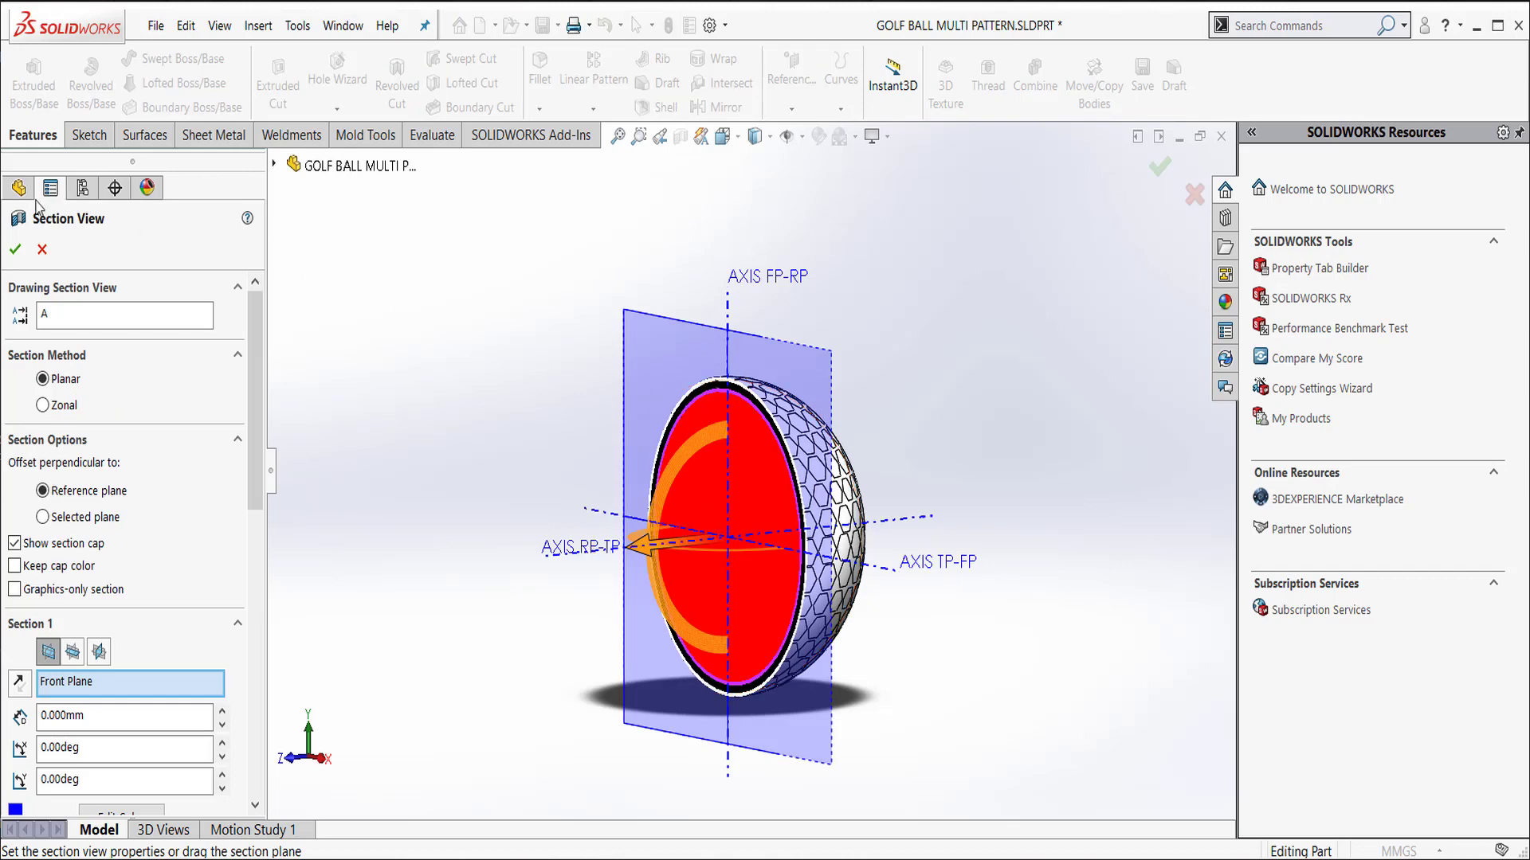
{"action": "left_click", "coordinate": [17, 248]}
{"action": "mouse_move", "coordinate": [739, 390]}
{"action": "middle_mouse_down"}
{"action": "mouse_move", "coordinate": [775, 428]}
{"action": "mouse_move", "coordinate": [845, 385]}
{"action": "mouse_move", "coordinate": [779, 443]}
{"action": "mouse_move", "coordinate": [774, 381]}
{"action": "mouse_move", "coordinate": [717, 433]}
{"action": "mouse_move", "coordinate": [744, 383]}
{"action": "middle_mouse_up"}
{"action": "scroll", "coordinate": [777, 434], "scroll_direction": "down", "scroll_amount": 5}
{"action": "scroll", "coordinate": [777, 426], "scroll_direction": "down", "scroll_amount": 5}
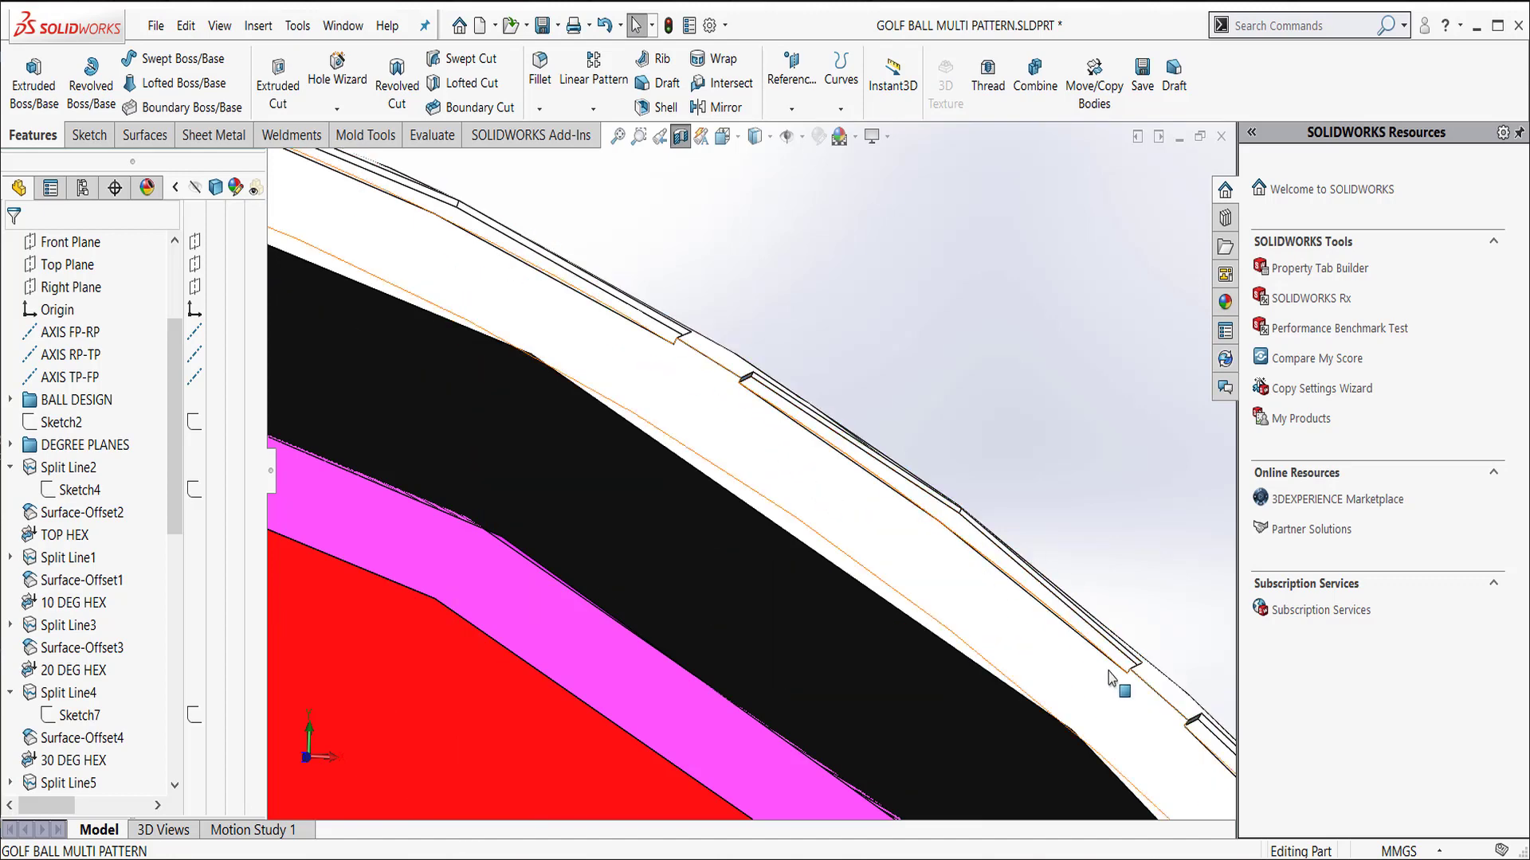
{"action": "scroll", "coordinate": [743, 497], "scroll_direction": "up", "scroll_amount": 2}
{"action": "scroll", "coordinate": [743, 496], "scroll_direction": "up", "scroll_amount": 8}
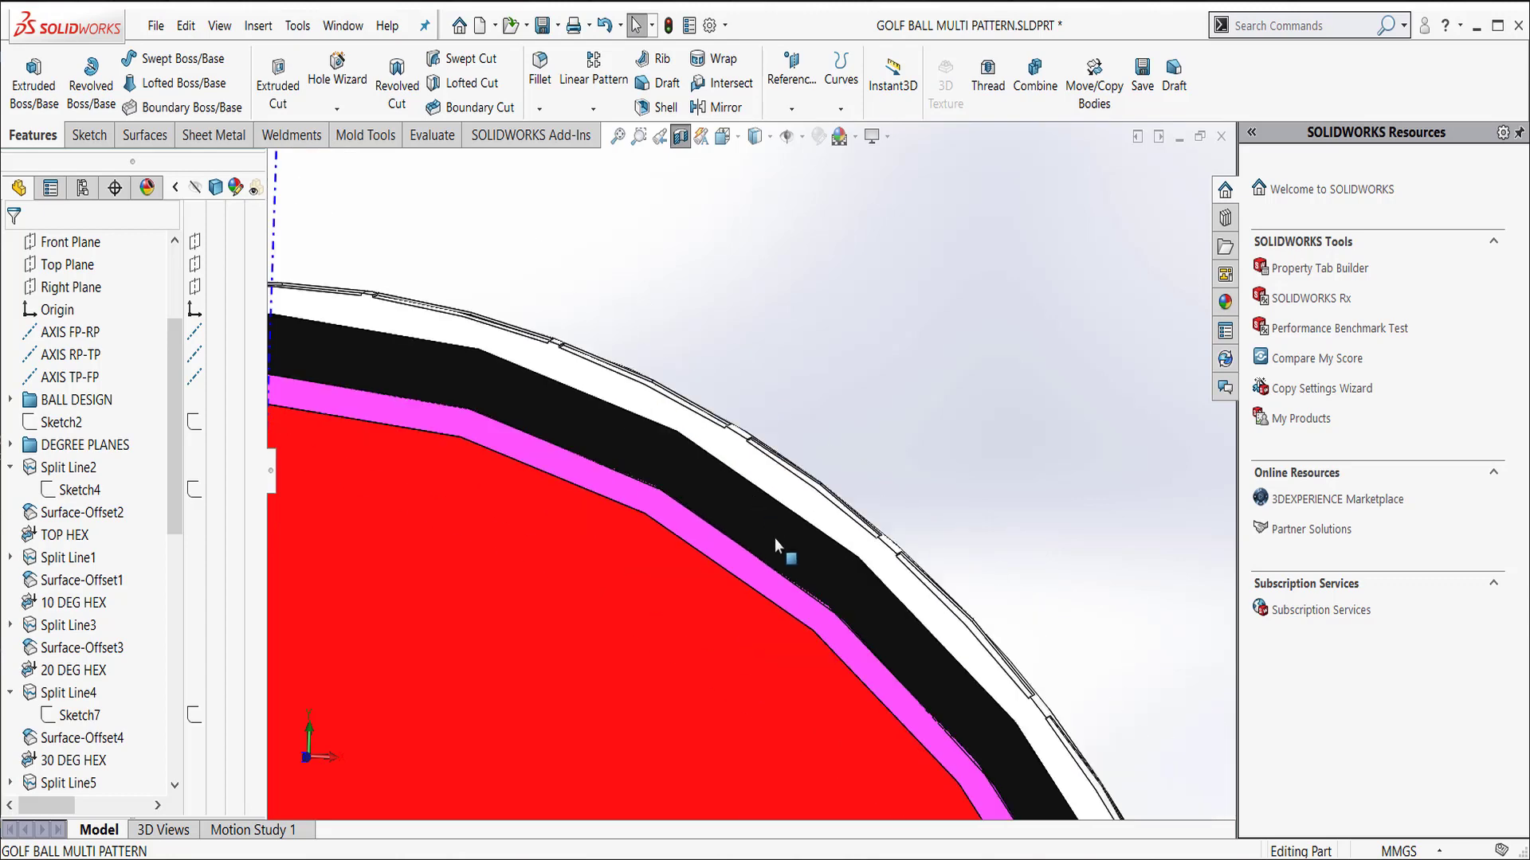
{"action": "middle_click_drag", "start_coordinate": [706, 516], "coordinate": [678, 559]}
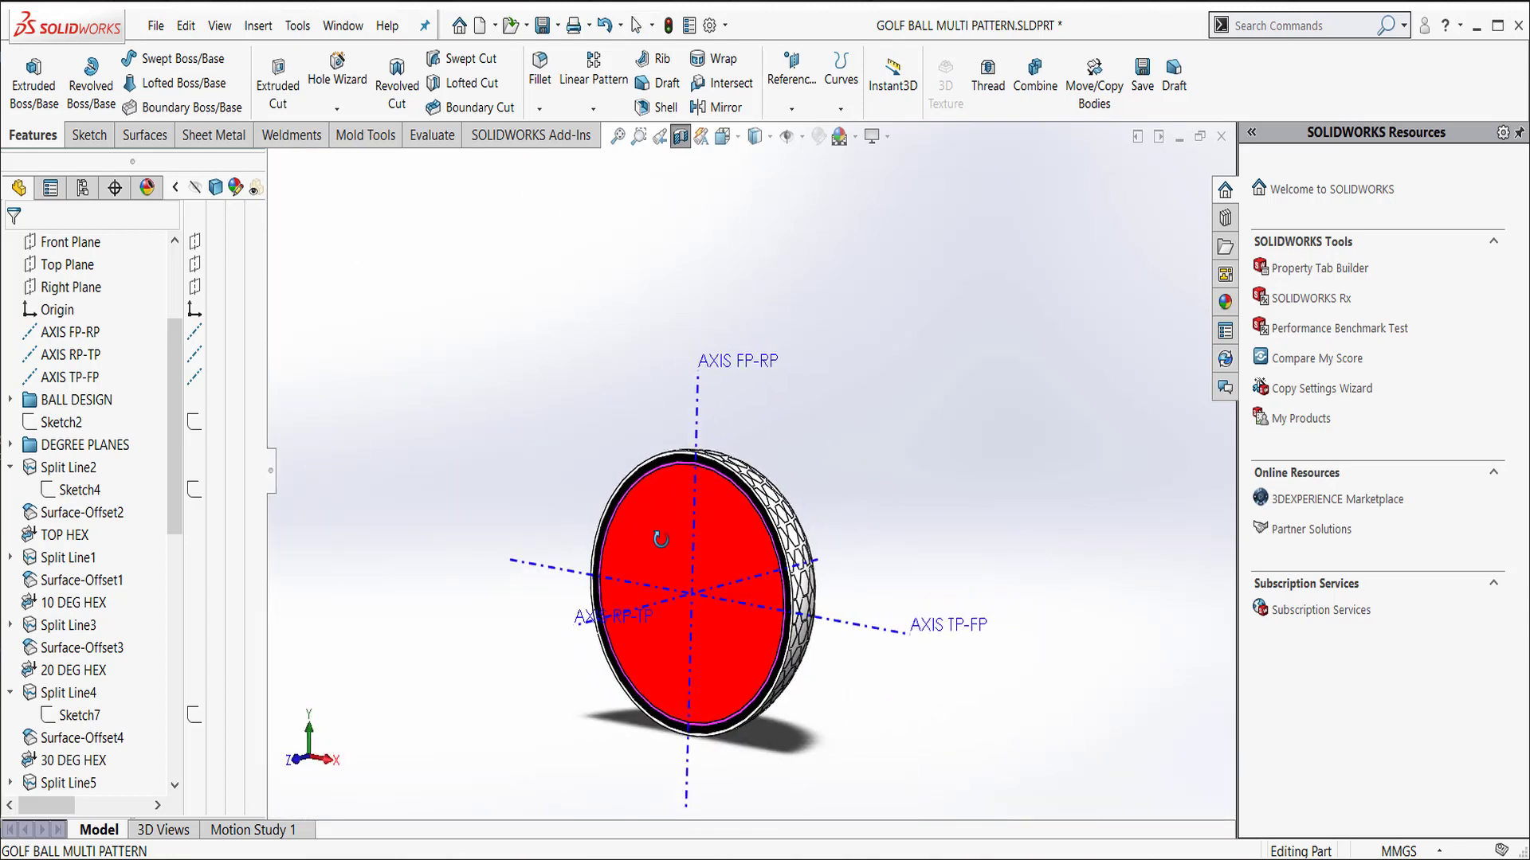
- Switch off the Section View to show the full hexagon-dimpled golf ball
{"action": "left_click", "coordinate": [681, 137]}
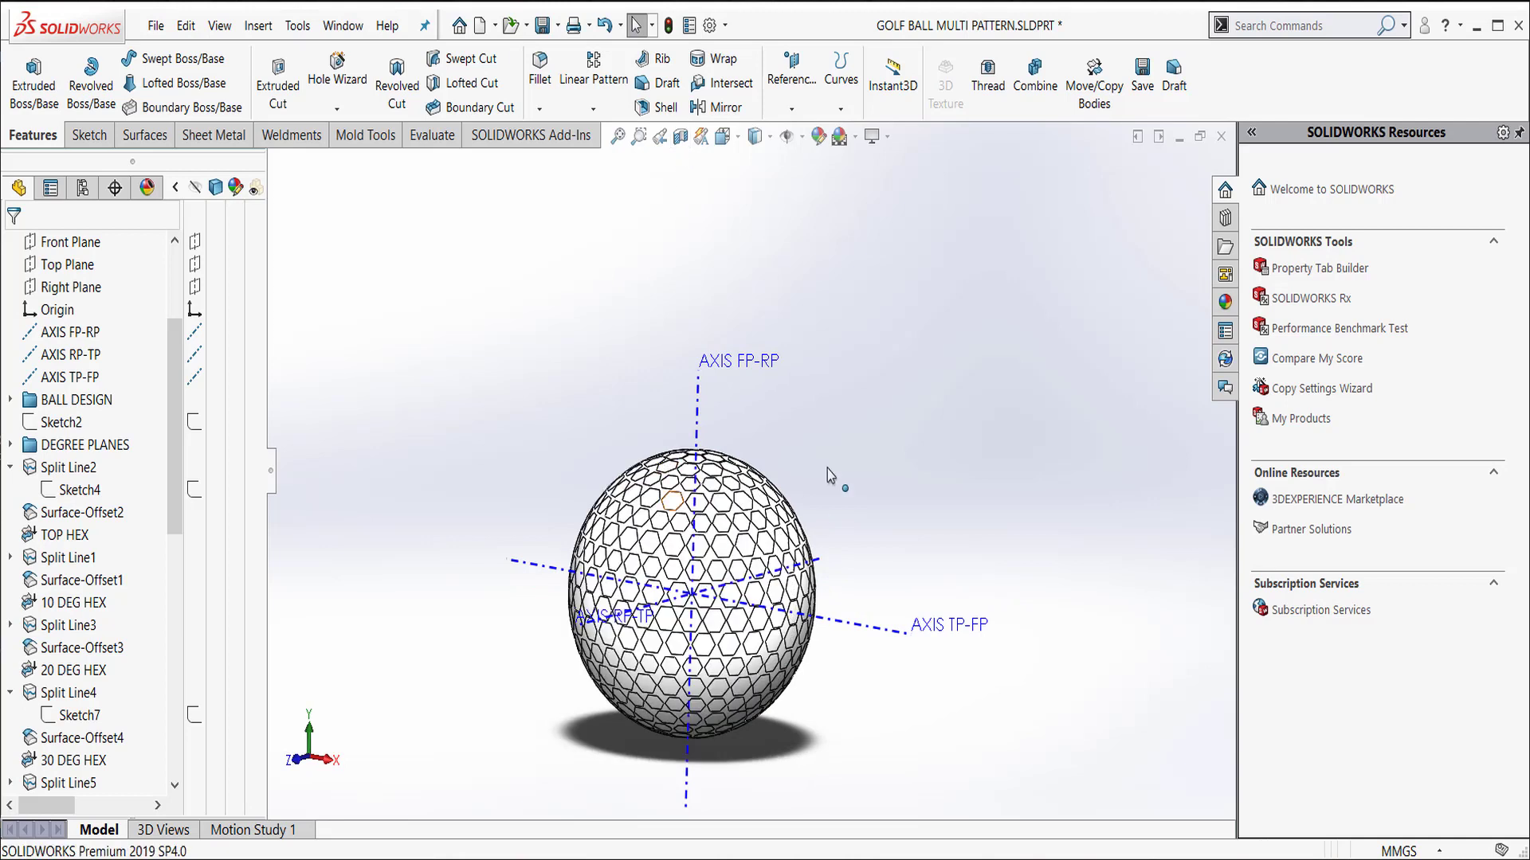